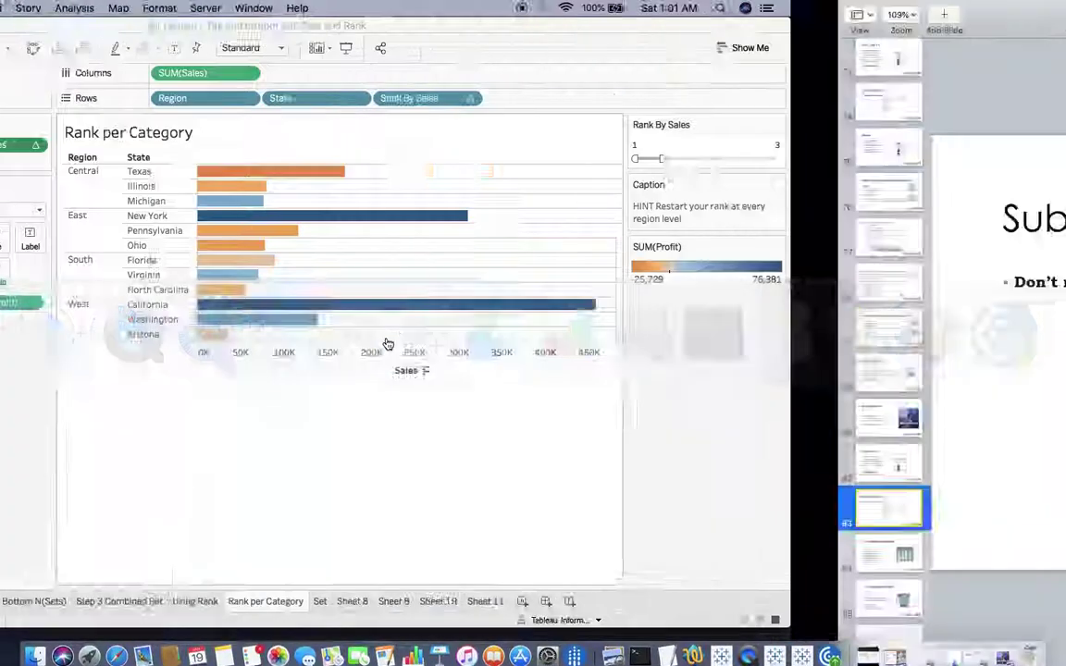
Step: Step through the Keynote slides to reach the (Set Vs Rank)-TOP & BOTTOM N slide
key("Up")
key("Up")
key("Up")
key("Up")
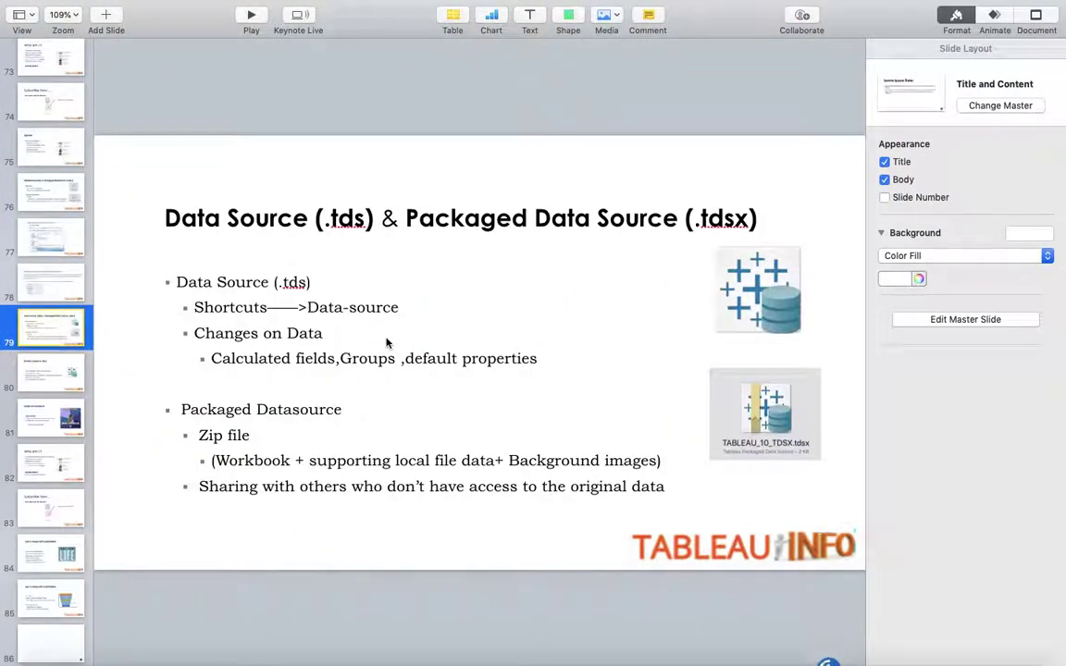
key("Down")
key("Down")
key("Down")
key("Down")
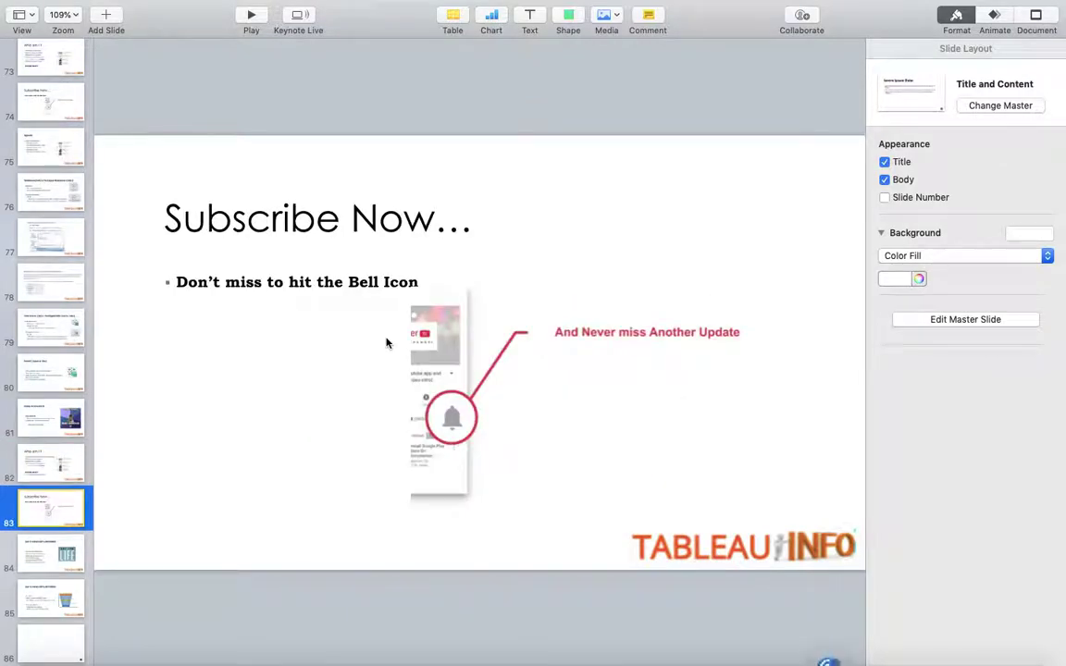
key("Down")
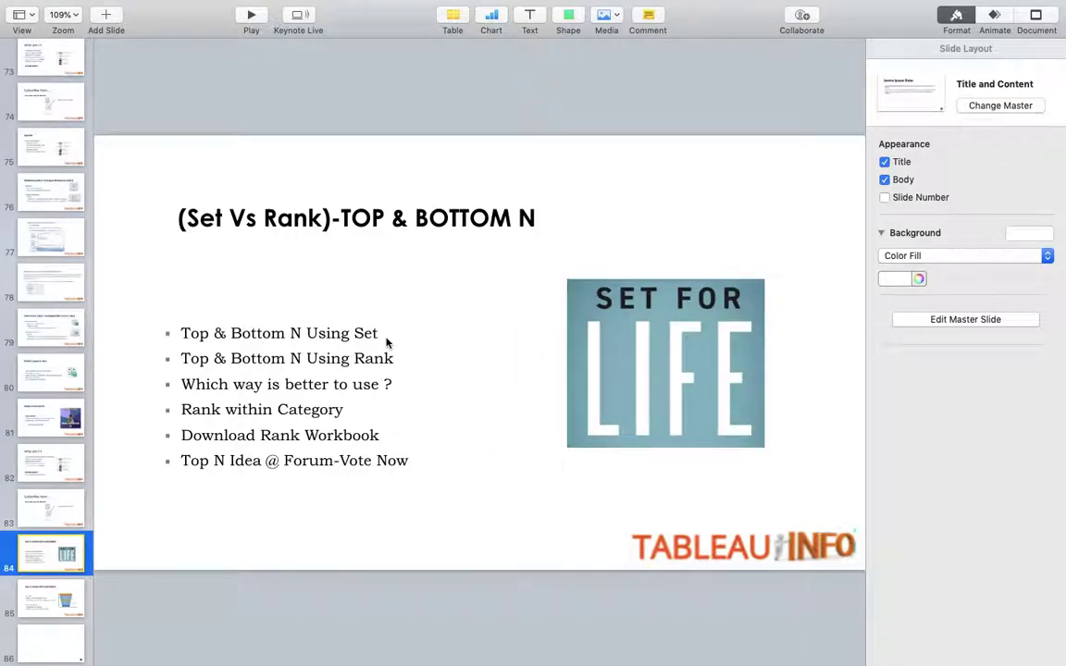
key("Up")
key("Up")
Step: Switch to Tableau and scroll through the Lookup Table sales-by-state chart
key("super+Tab")
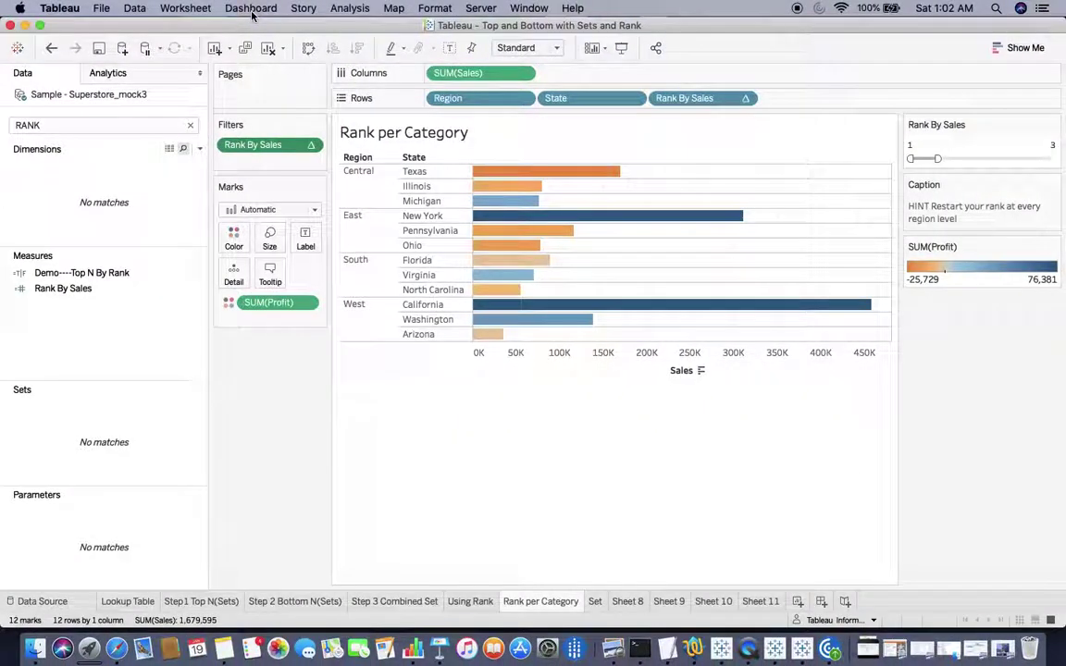
left_click(141, 601)
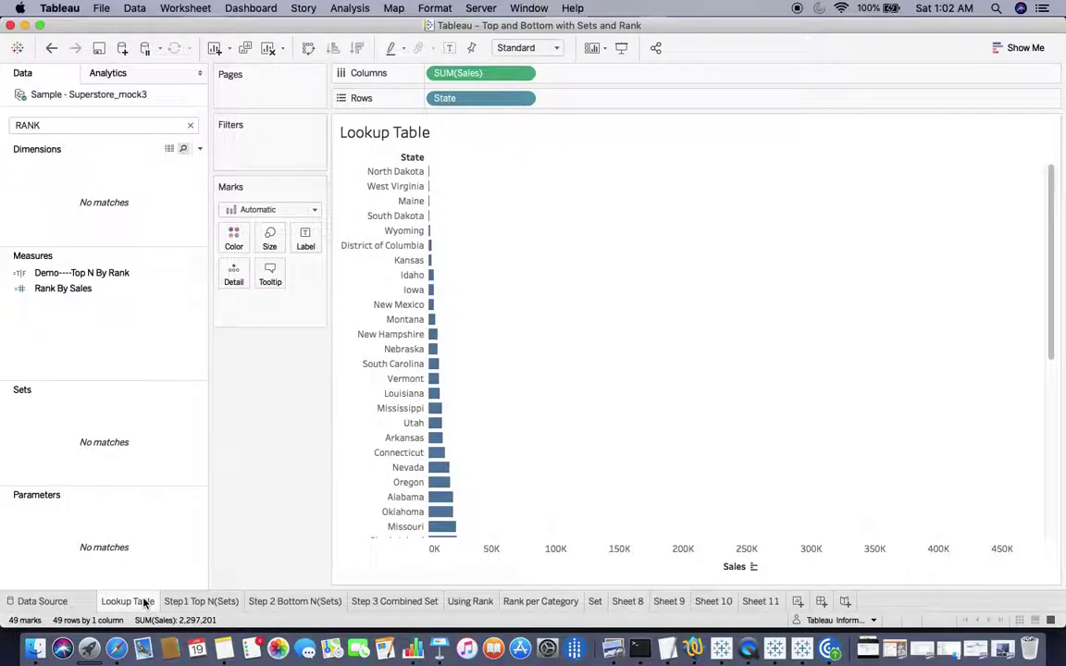
mouse_move(443, 498)
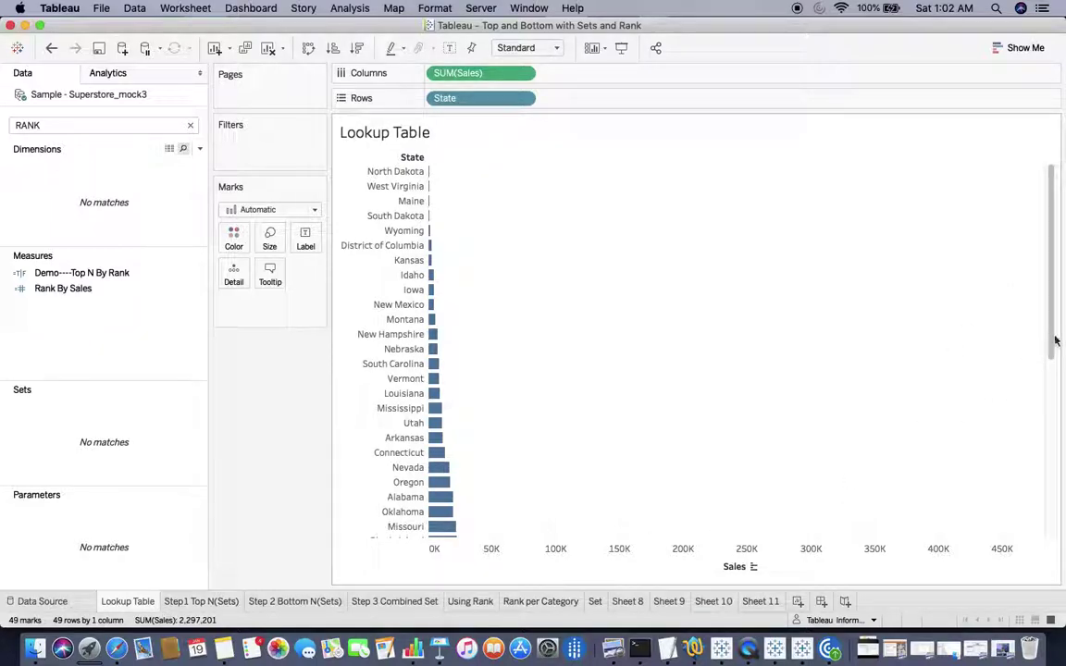
left_click_drag(1052, 345, 1050, 398)
scroll(916, 306, "up", 10)
Step: On Sheet 11, put SUM(Sales) on Columns and State on Rows, then clear the field search
left_click(765, 601)
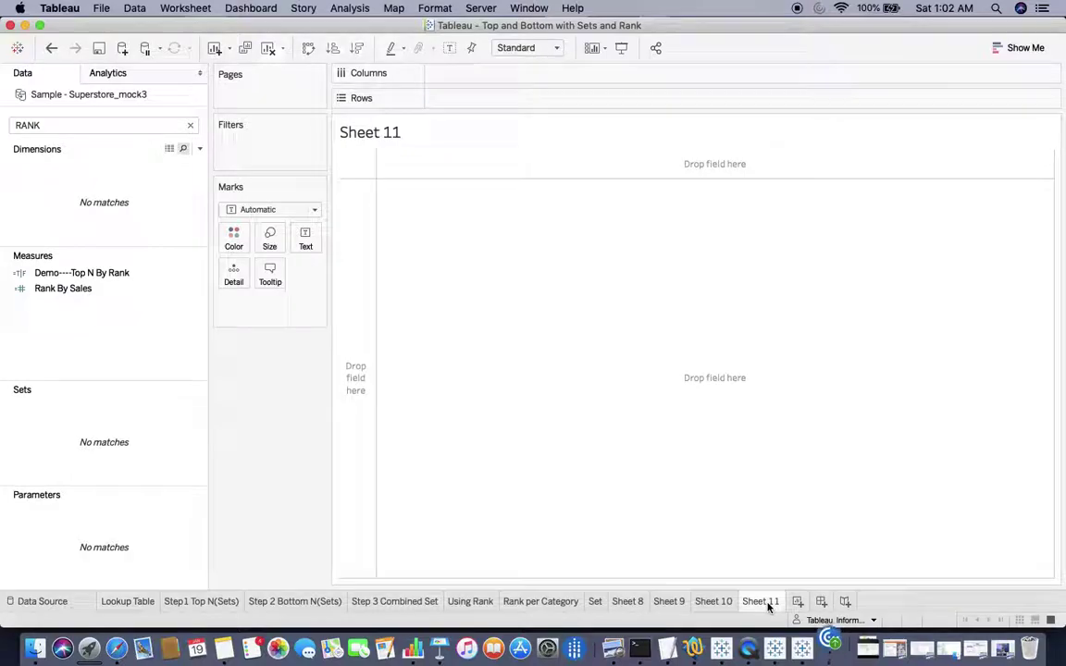
double_click(36, 125)
type("sale")
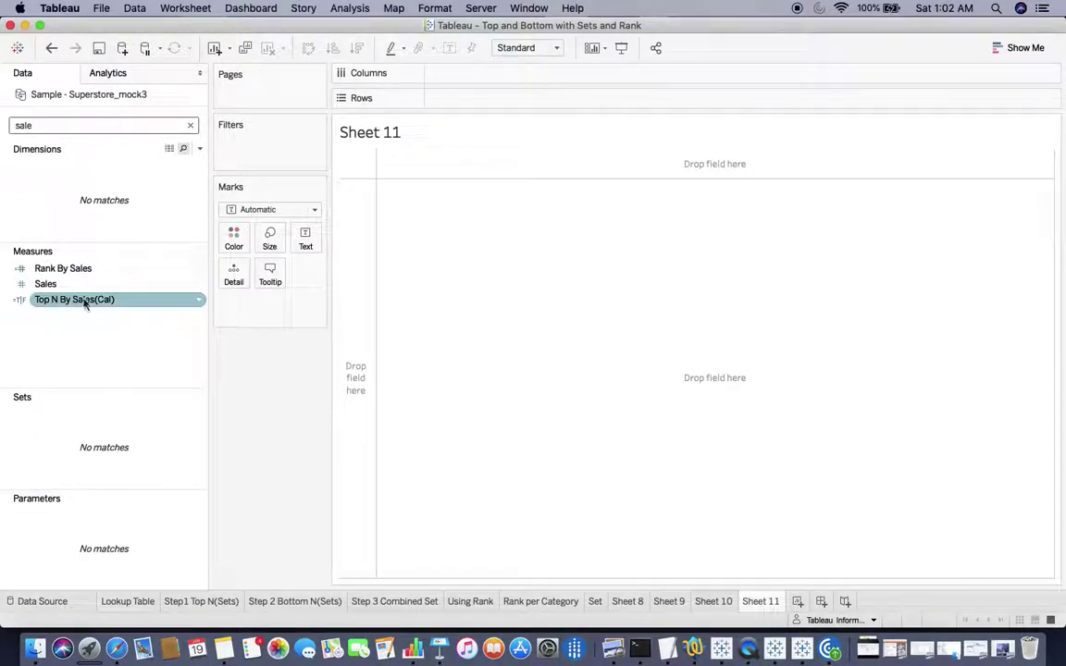
left_click_drag(88, 283, 489, 82)
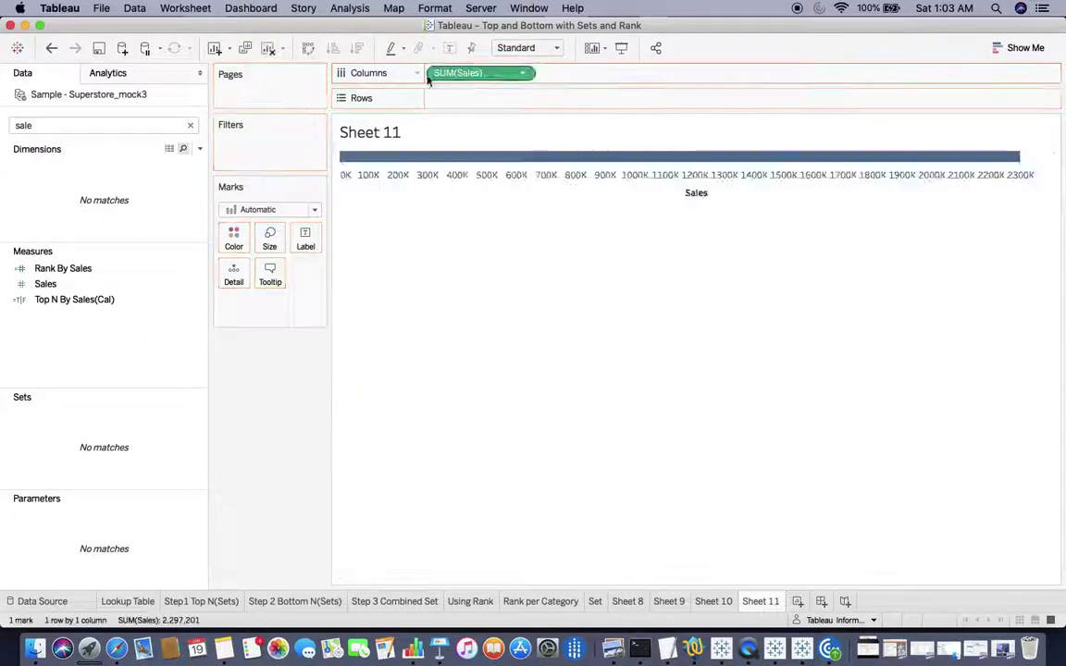
double_click(41, 125)
type("st")
left_click_drag(43, 213, 463, 100)
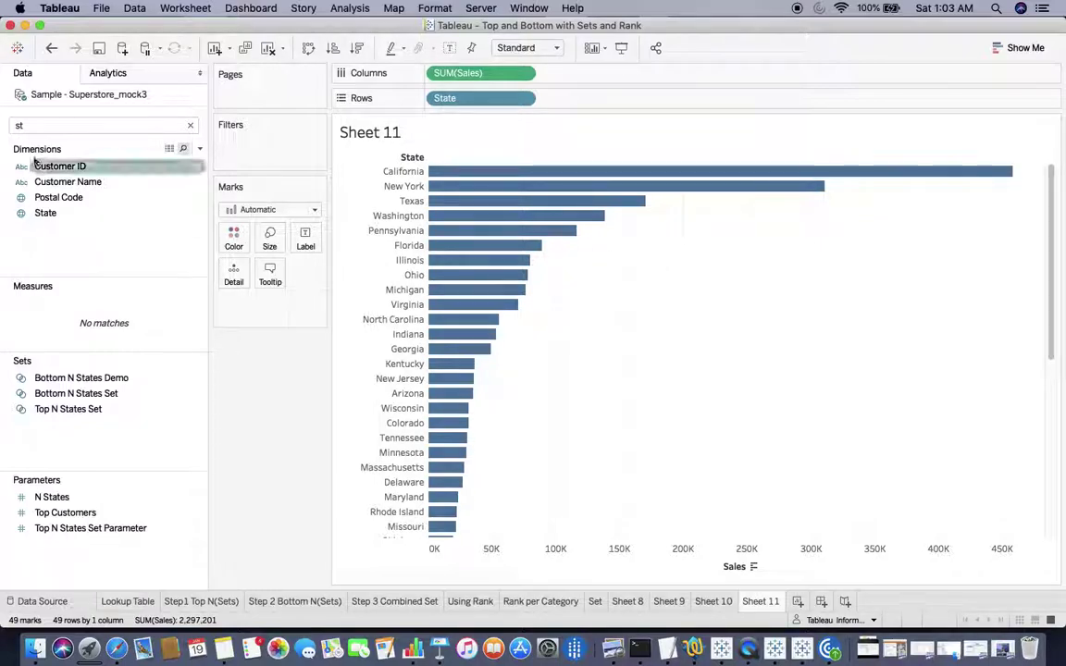
left_click(29, 128)
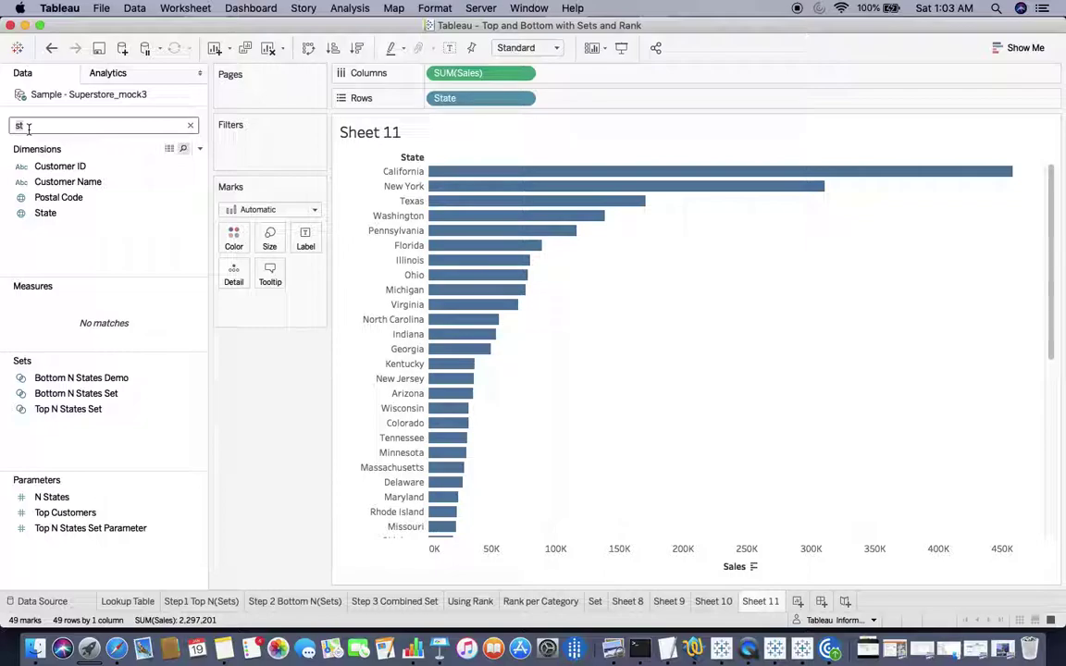
key("BackSpace")
key("BackSpace")
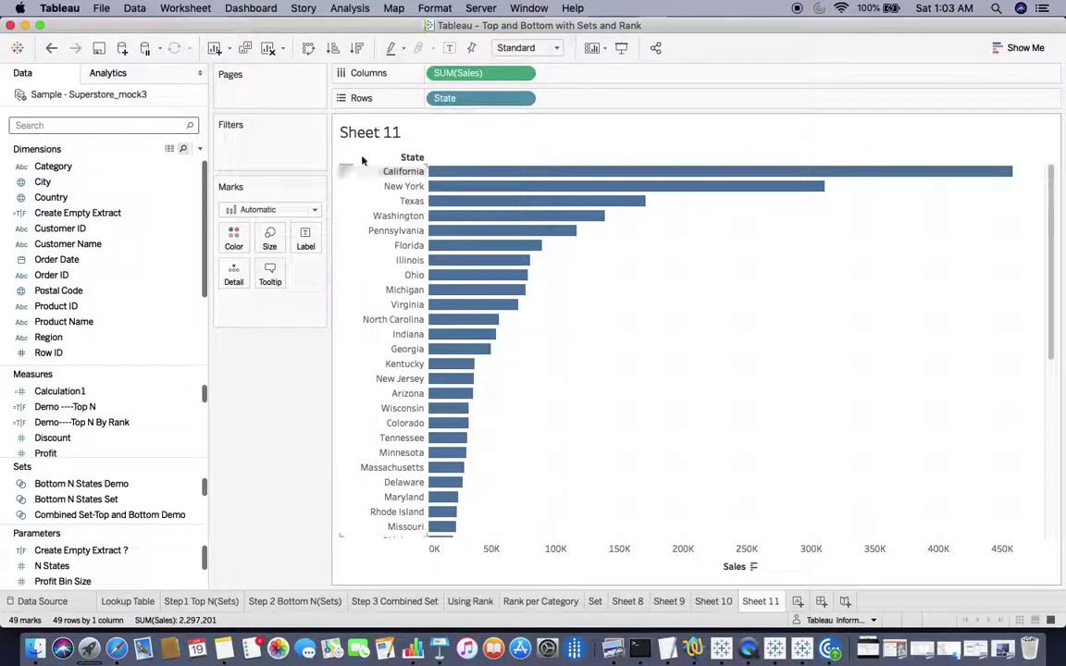
Step: Start creating a new set from the State field
left_click(86, 123)
type("st")
left_click(71, 215)
right_click(71, 214)
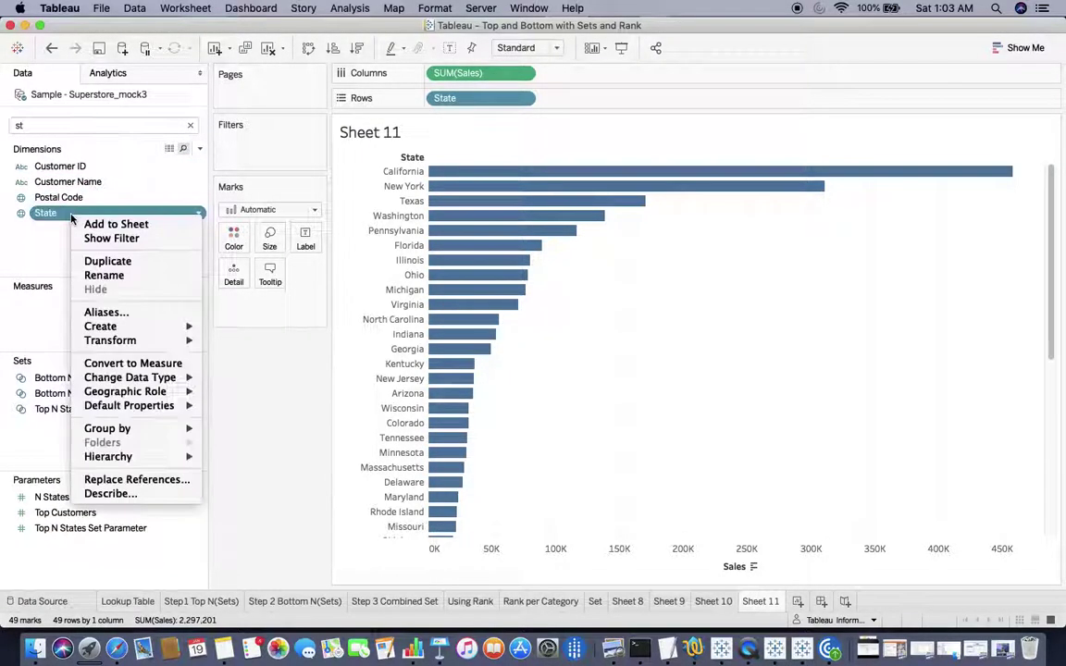
mouse_move(162, 327)
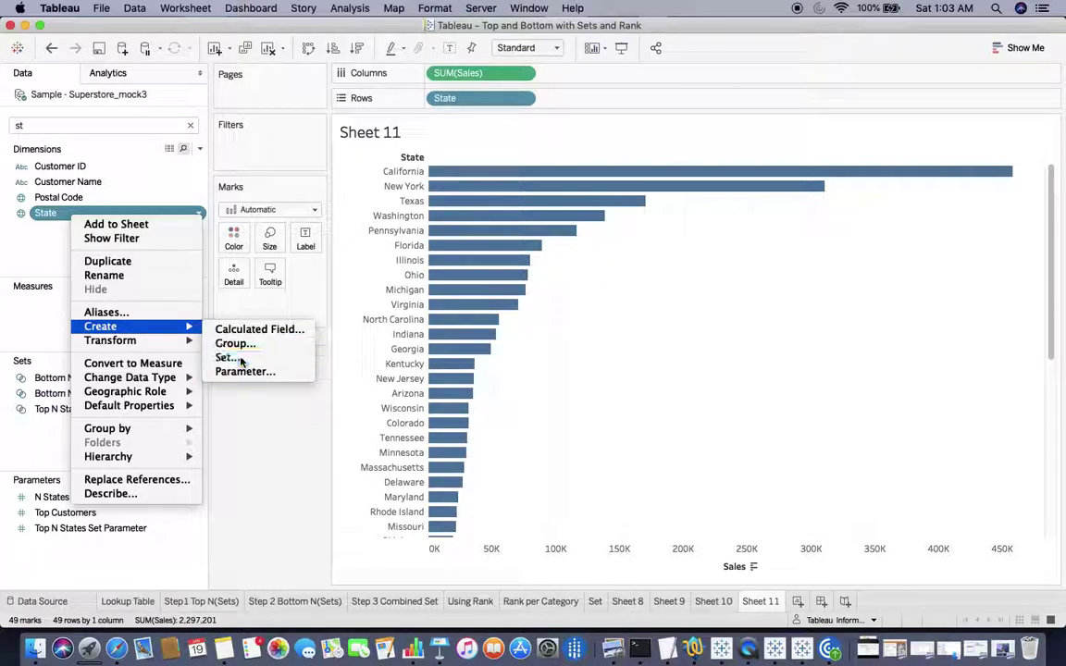
left_click(239, 360)
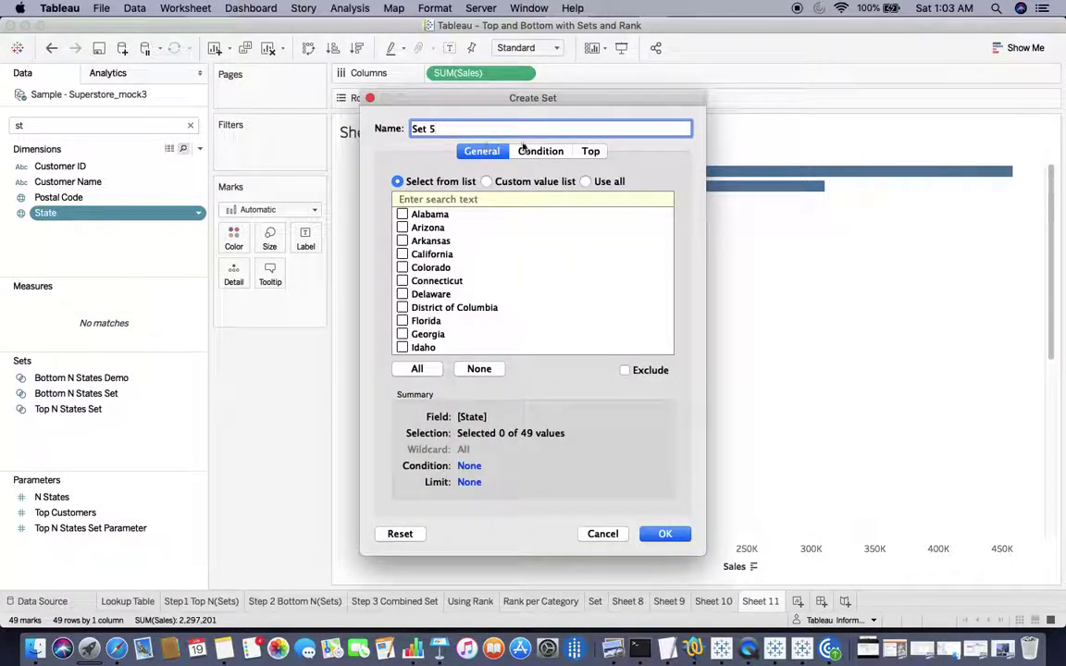
Step: Define the set as the top N States by Sales Sum and name it Demo Class Top 5
left_click(590, 150)
left_click(406, 191)
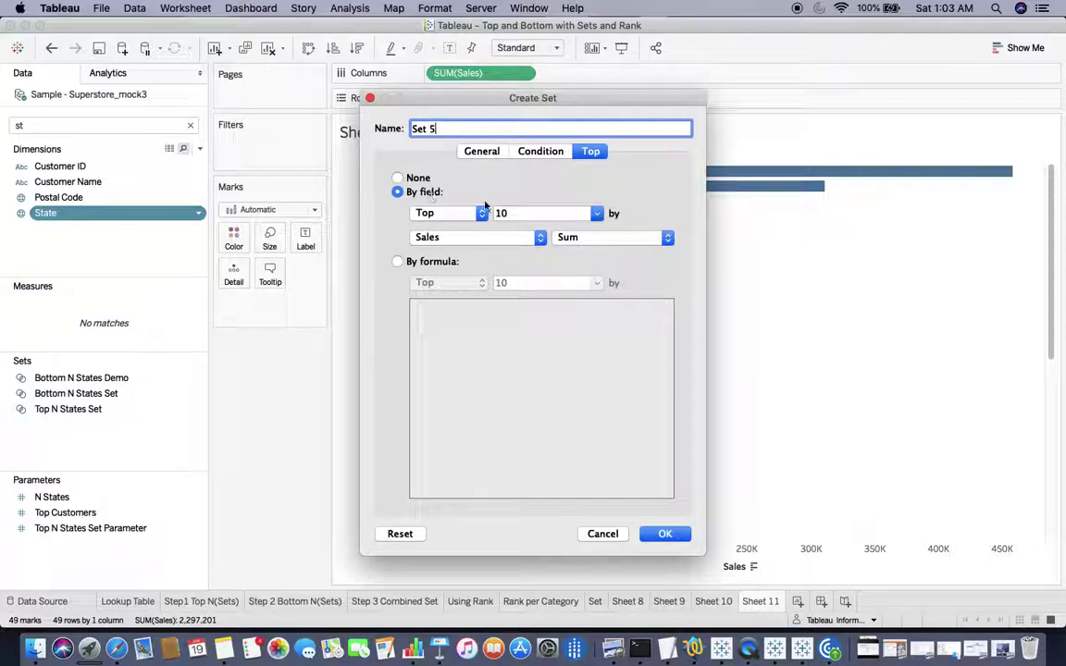
left_click(541, 212)
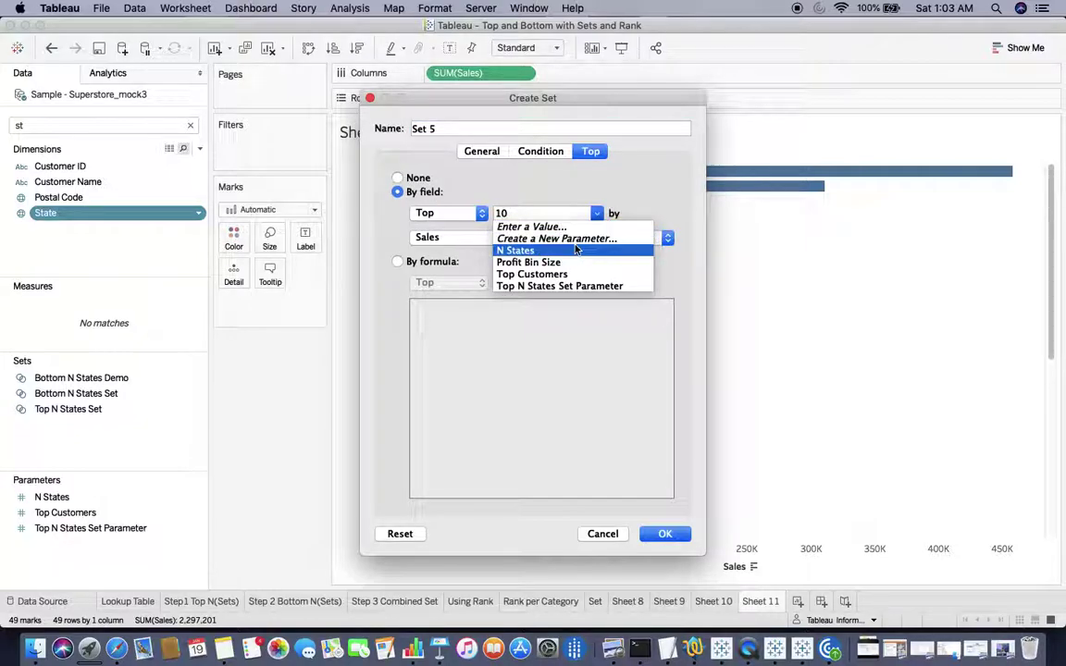
left_click(578, 245)
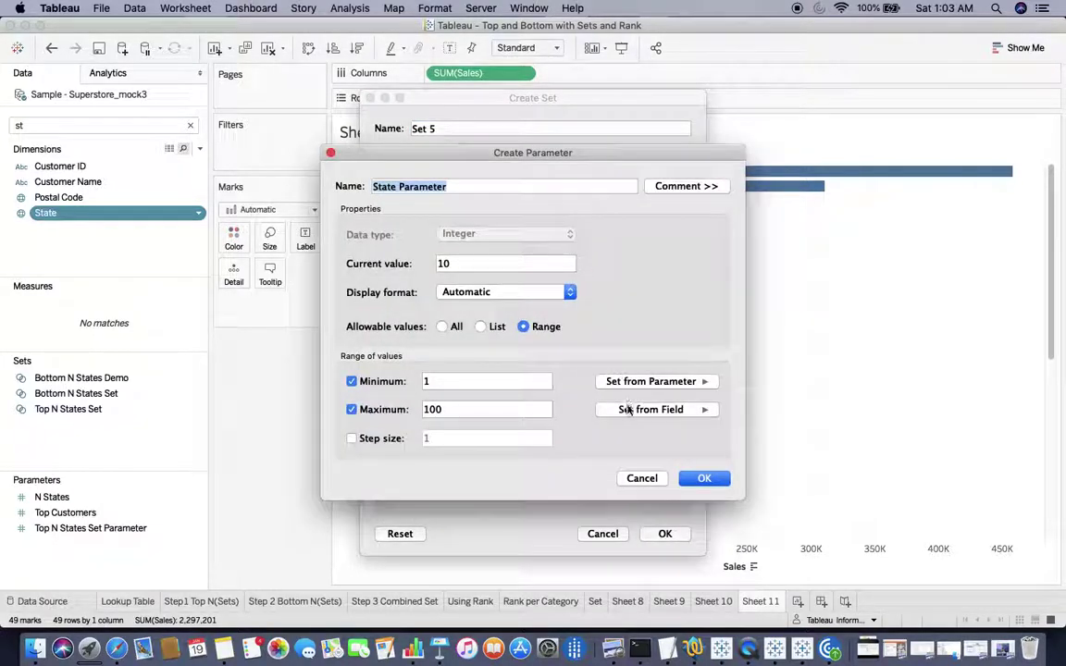
left_click(643, 481)
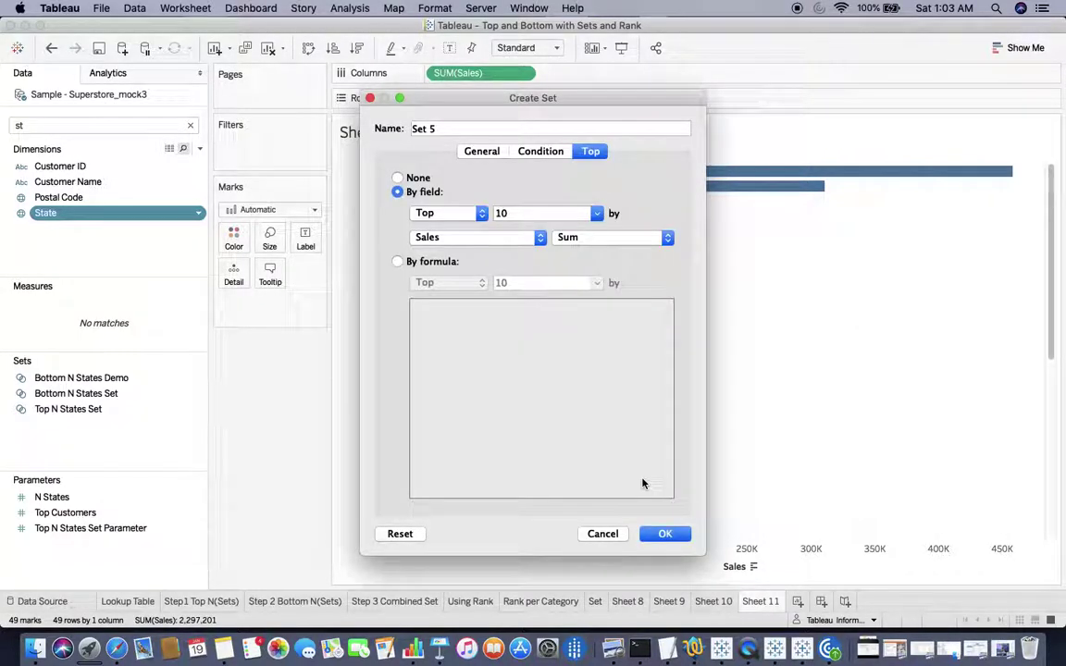
left_click(597, 214)
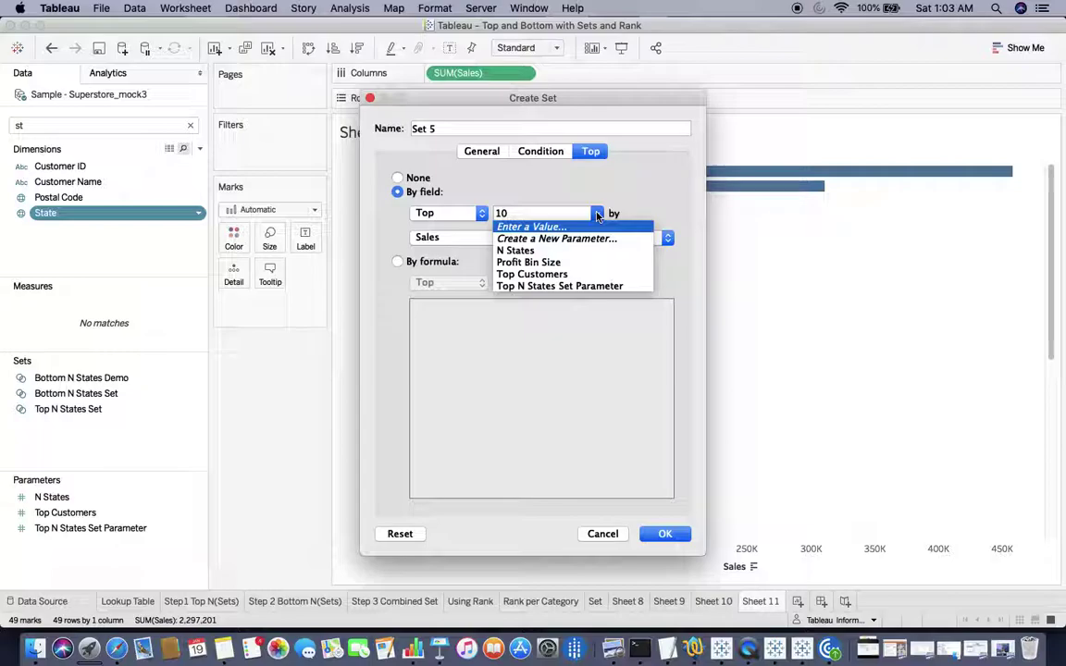
left_click(558, 253)
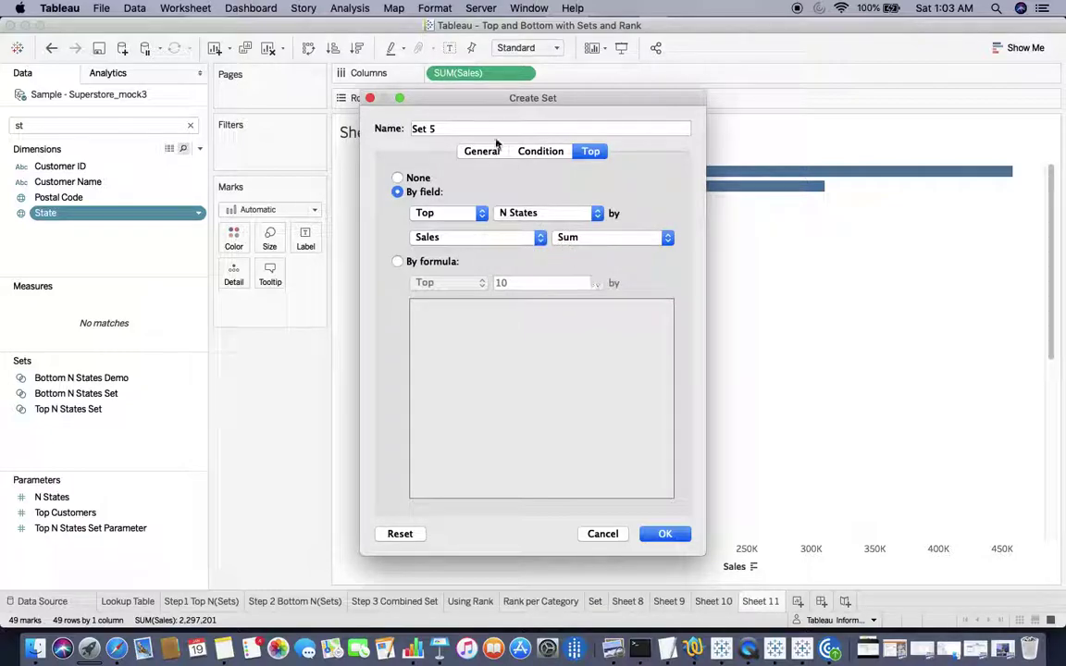
triple_click(453, 127)
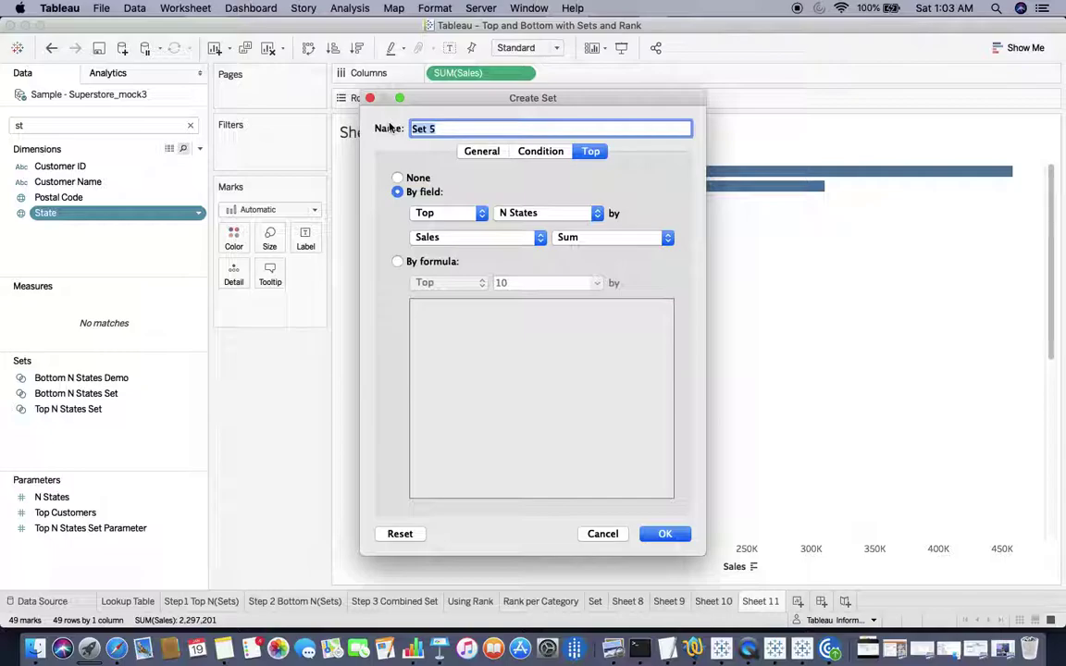
type("Demo ")
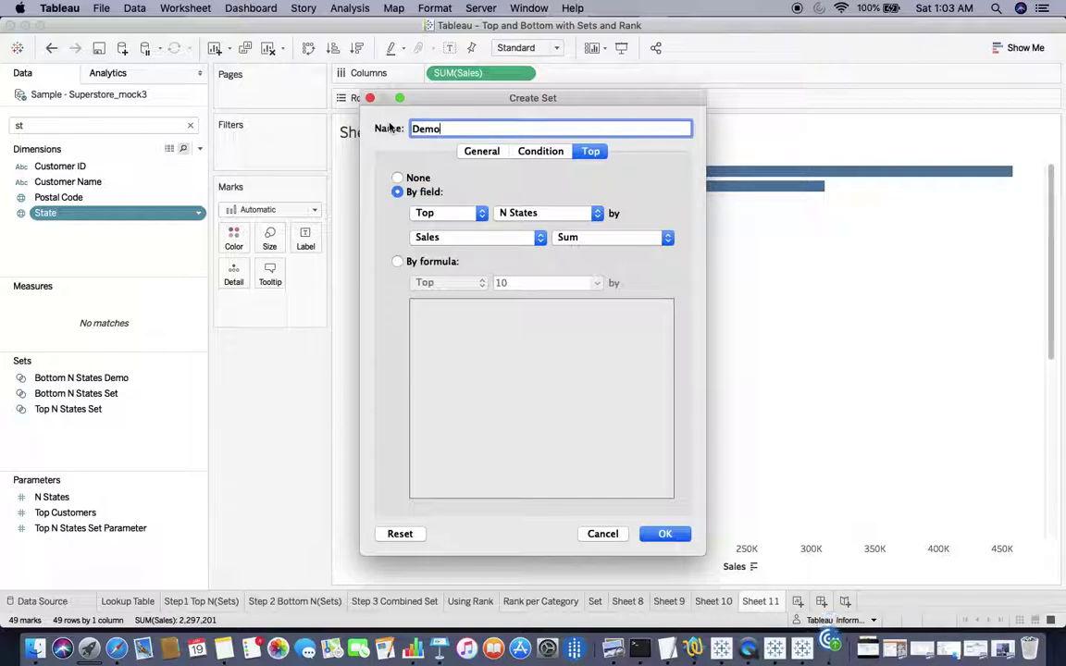
type("Class Top S")
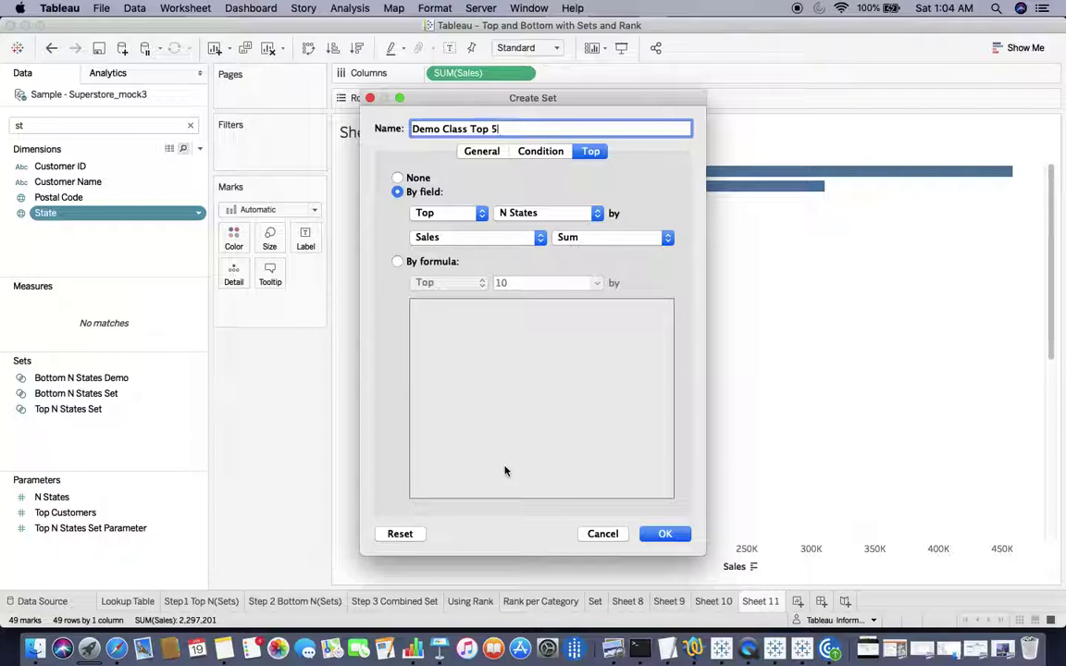
Step: Save the Demo Class Top 5 set and filter Sheet 11 to its In members only
left_click(666, 534)
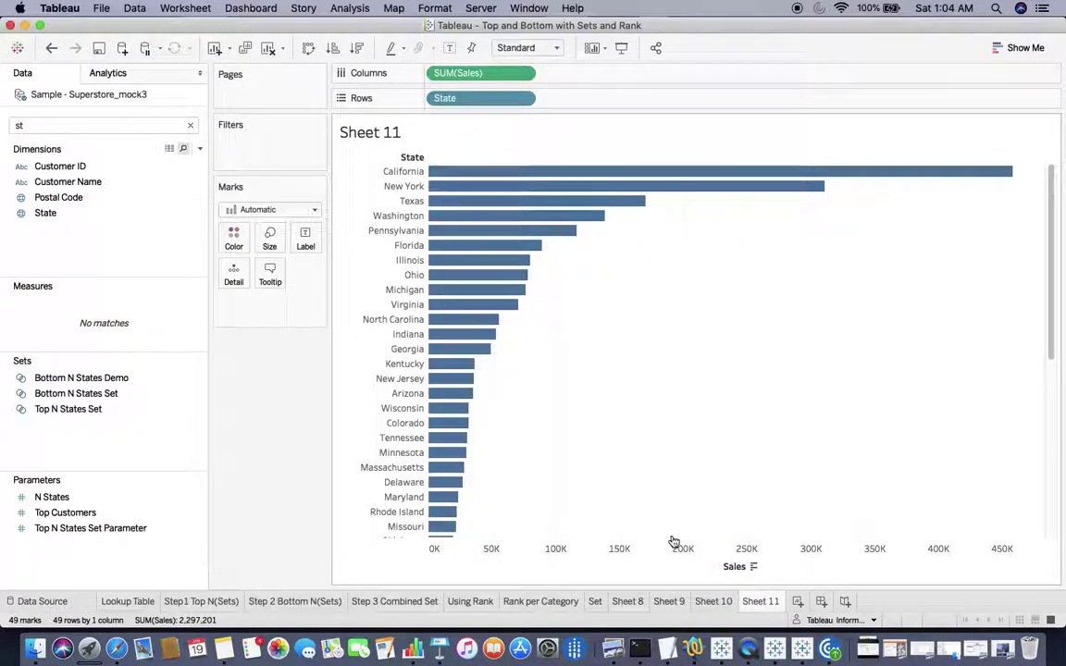
left_click(36, 126)
key("BackSpace")
key("BackSpace")
type("demo")
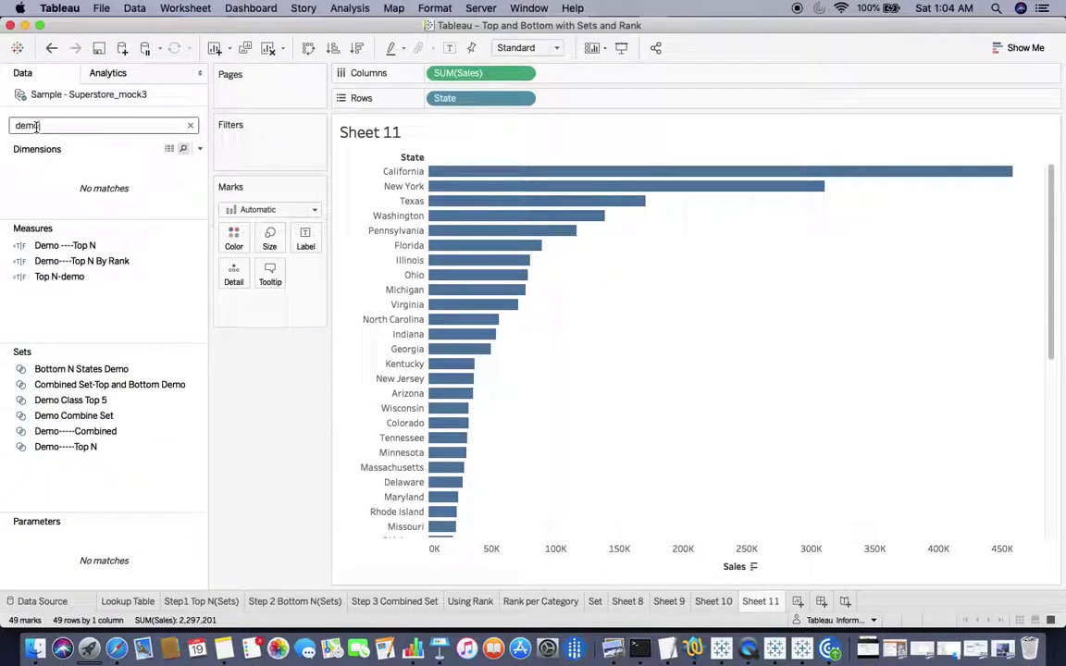
double_click(87, 405)
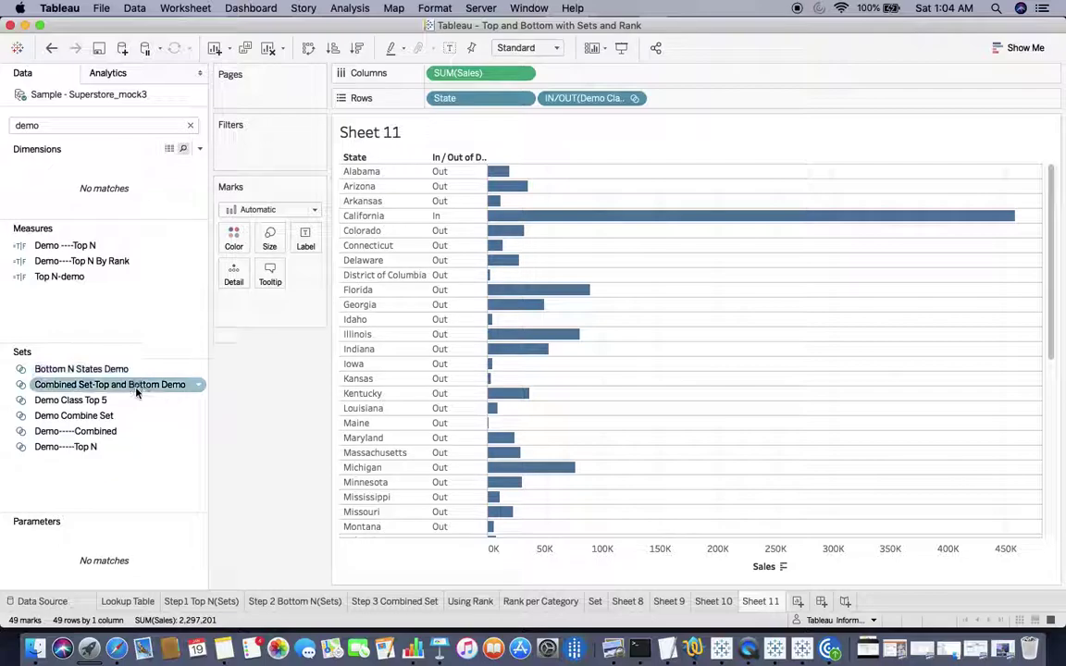
left_click_drag(579, 98, 286, 152)
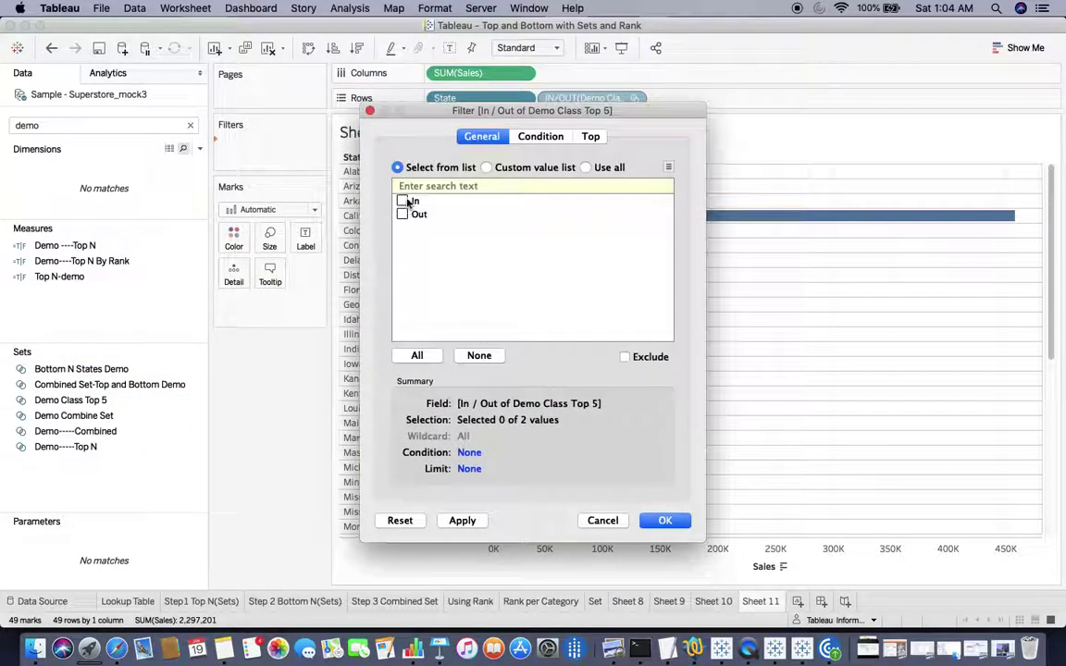
left_click(404, 201)
left_click(665, 520)
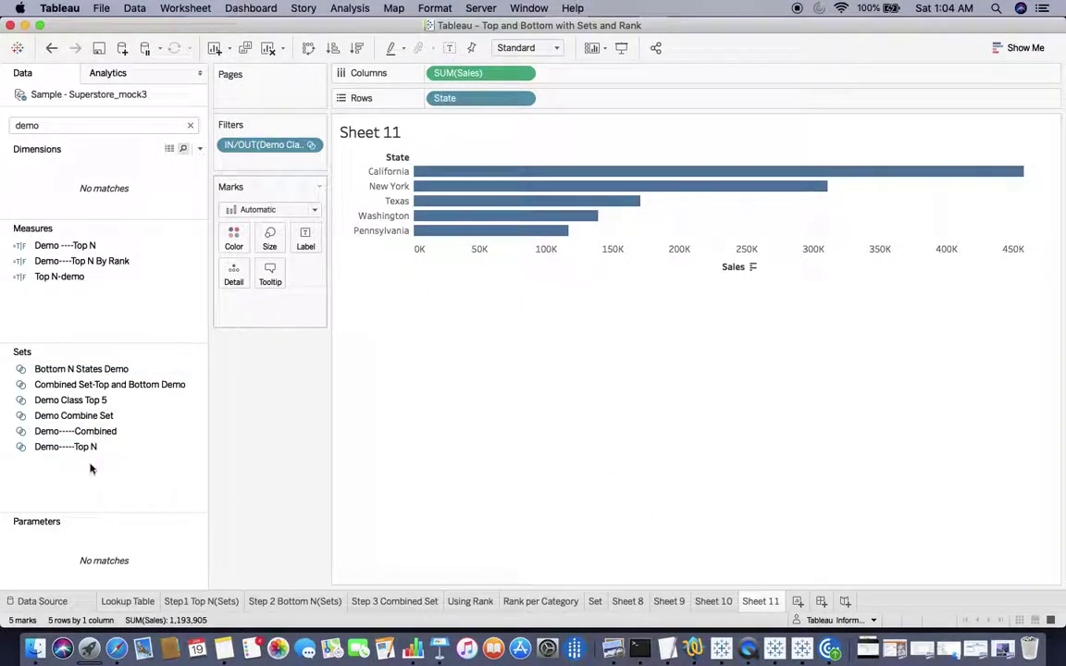
Step: Review the Demo Class Top 5 set definition, leaving it on Top unchanged
right_click(104, 409)
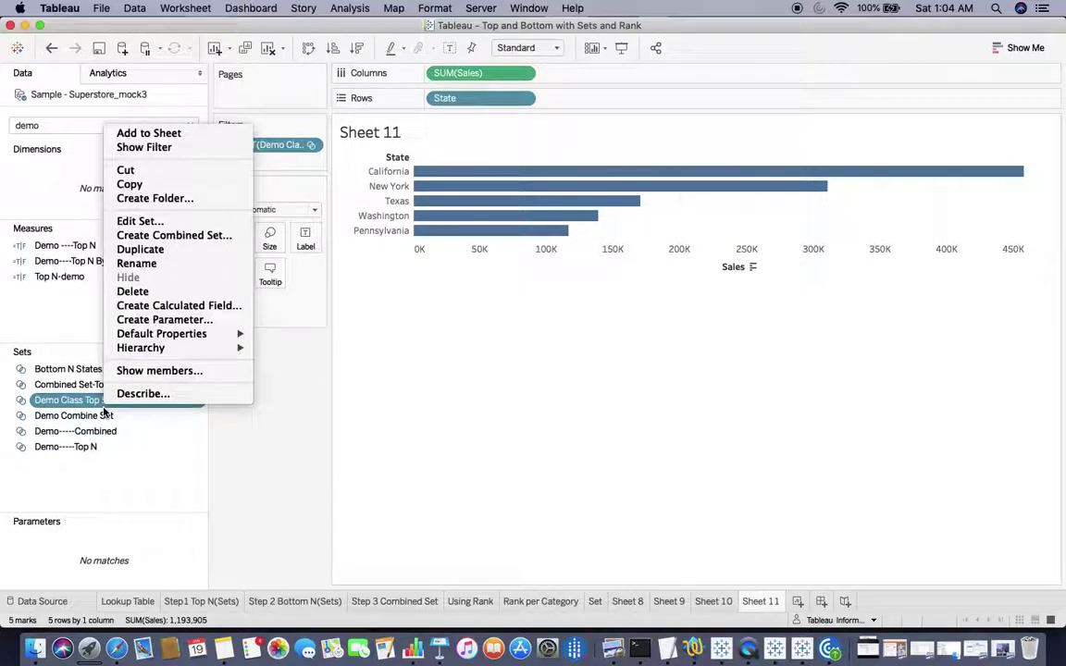
left_click(139, 221)
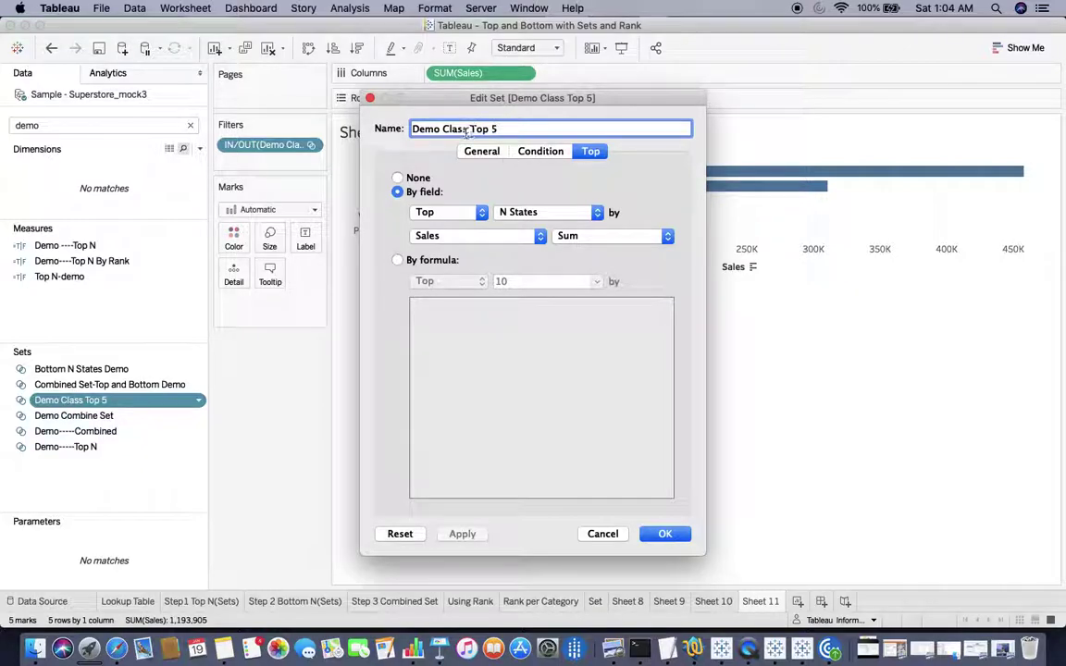
left_click(467, 217)
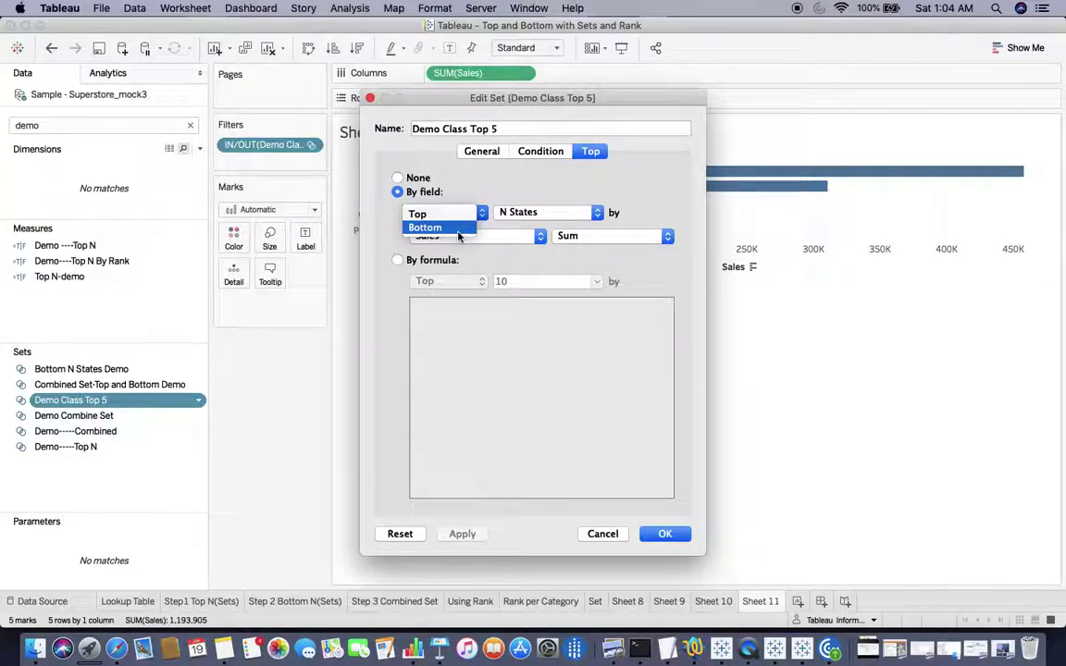
left_click(605, 541)
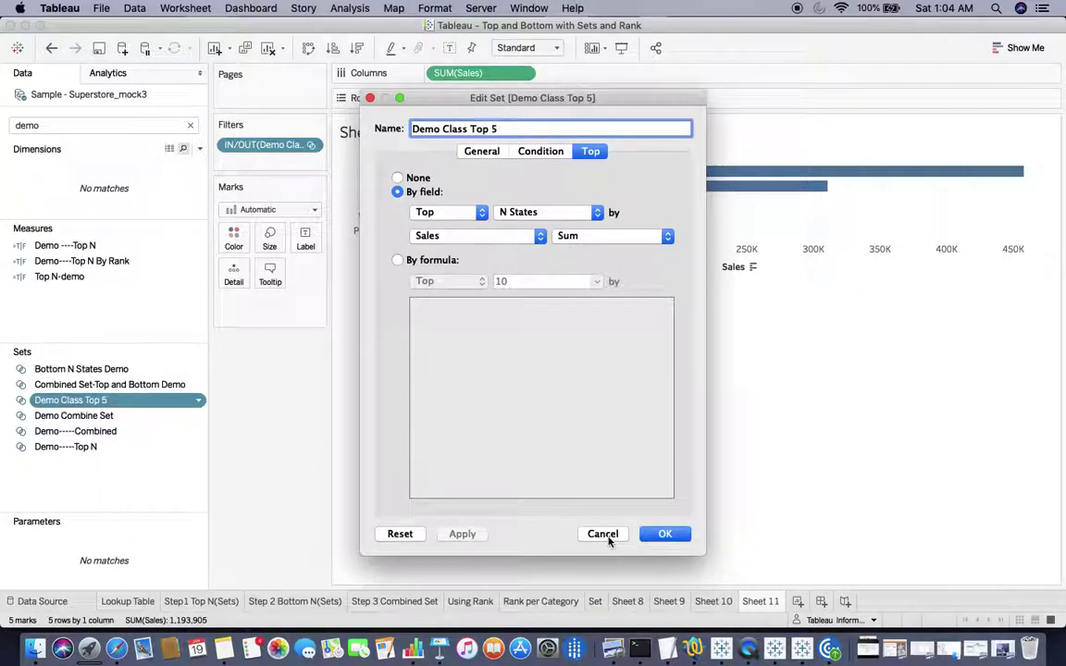
left_click(606, 537)
Step: Filter Sheet 11 by the Bottom N States Demo set and remove the top-five filter
right_click(99, 373)
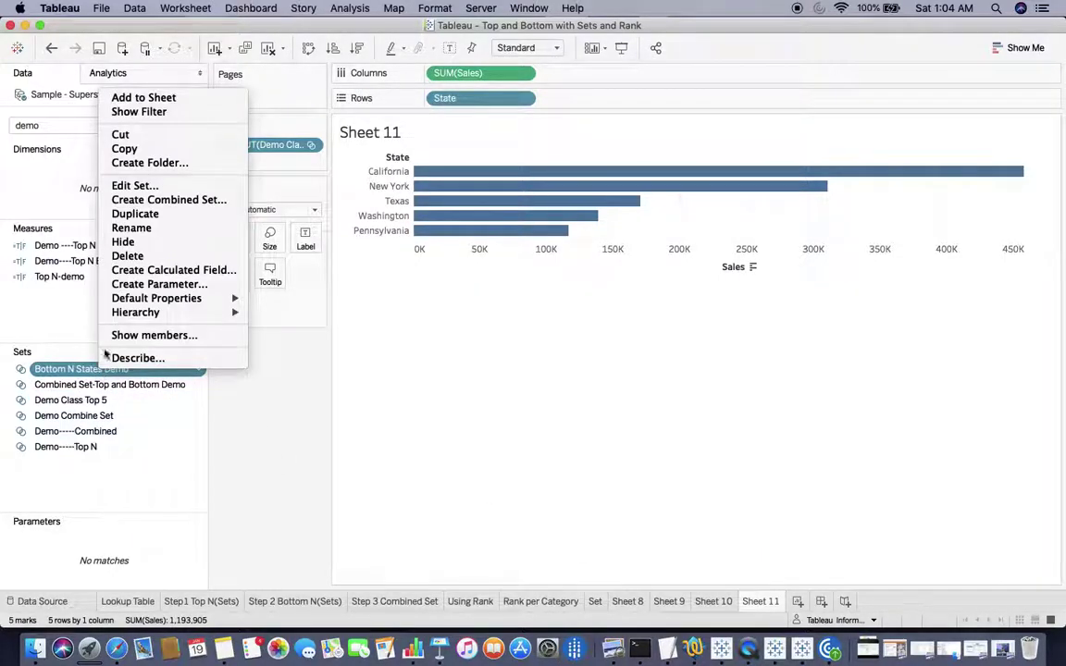
left_click(148, 186)
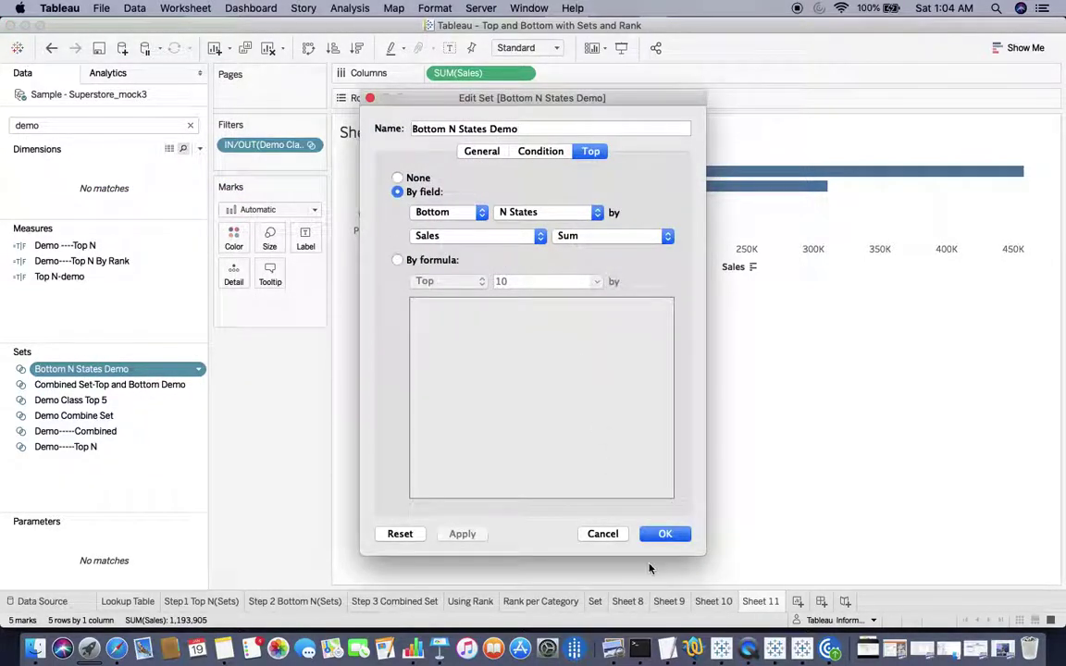
left_click(664, 534)
left_click_drag(137, 371, 281, 162)
left_click(311, 145)
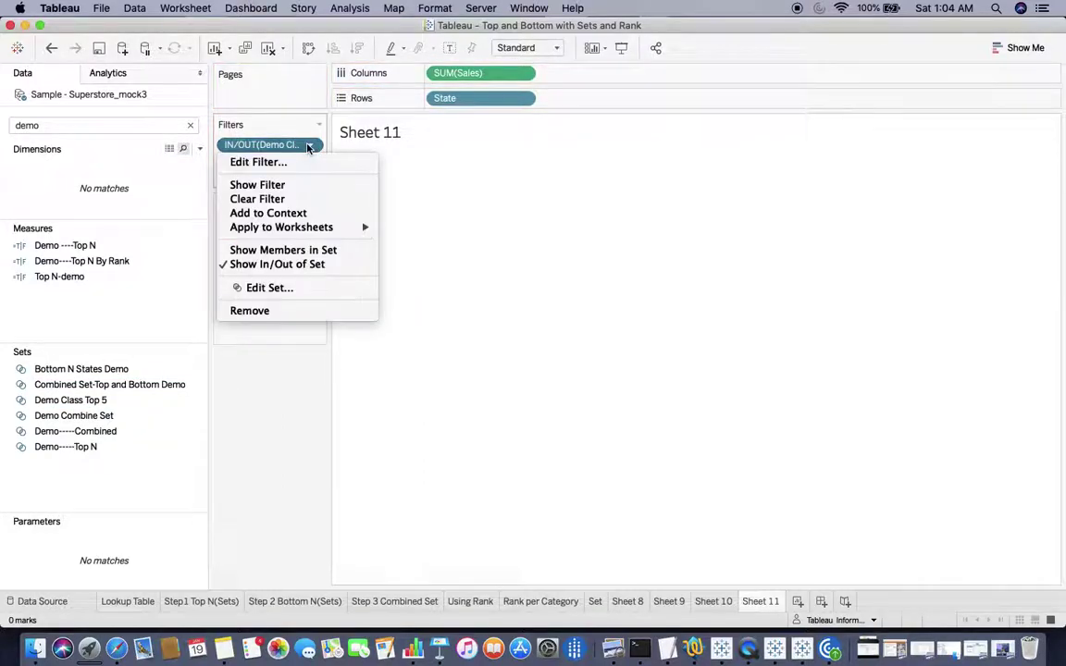
left_click(268, 310)
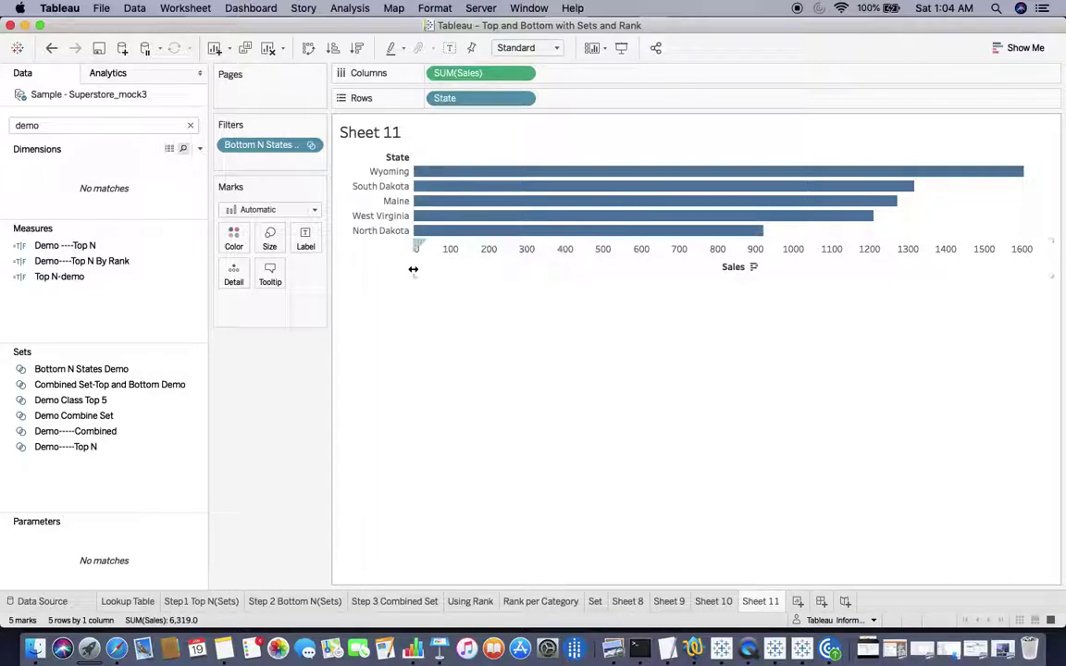
left_click(129, 602)
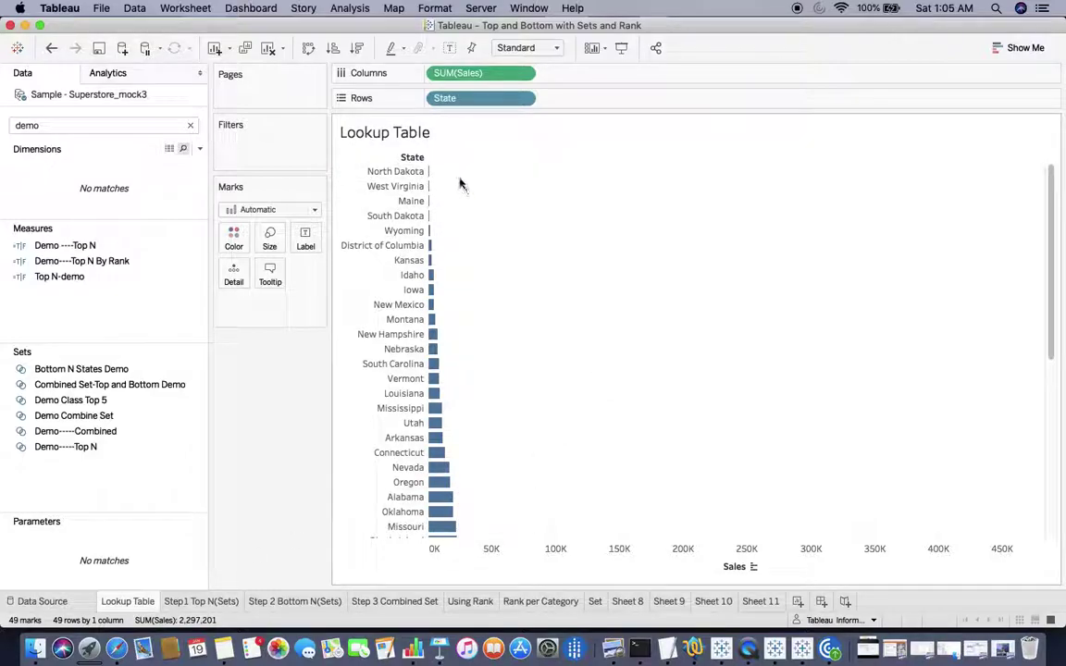
left_click(769, 601)
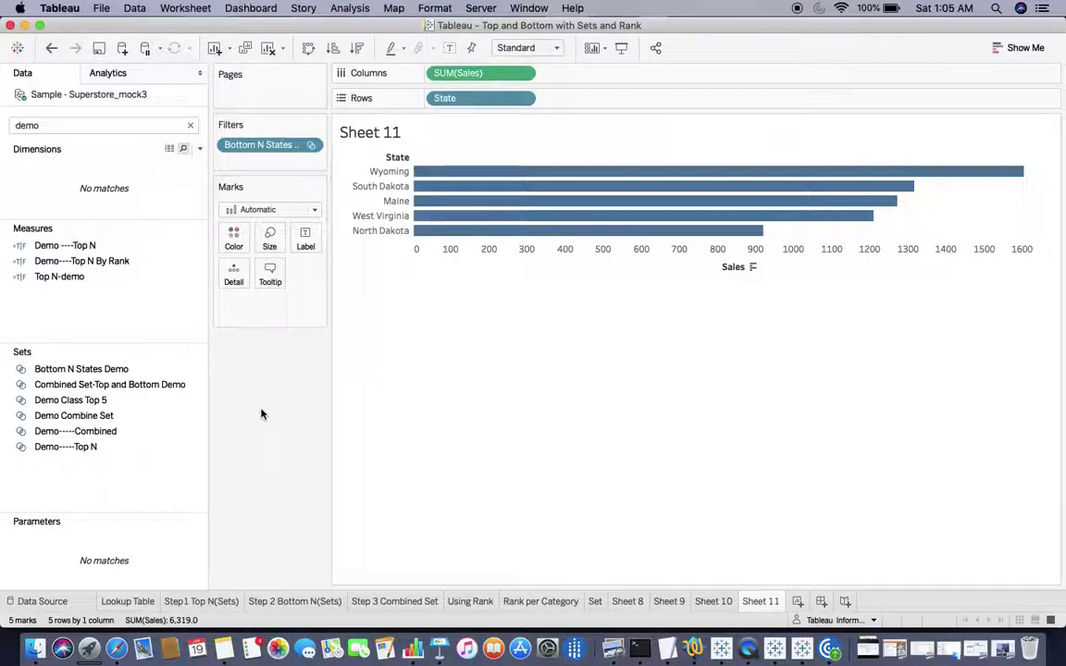
Step: Combine Bottom N States Demo with Demo Class Top 5 as 'Demo Classs Top and Bottom', all members
right_click(131, 370)
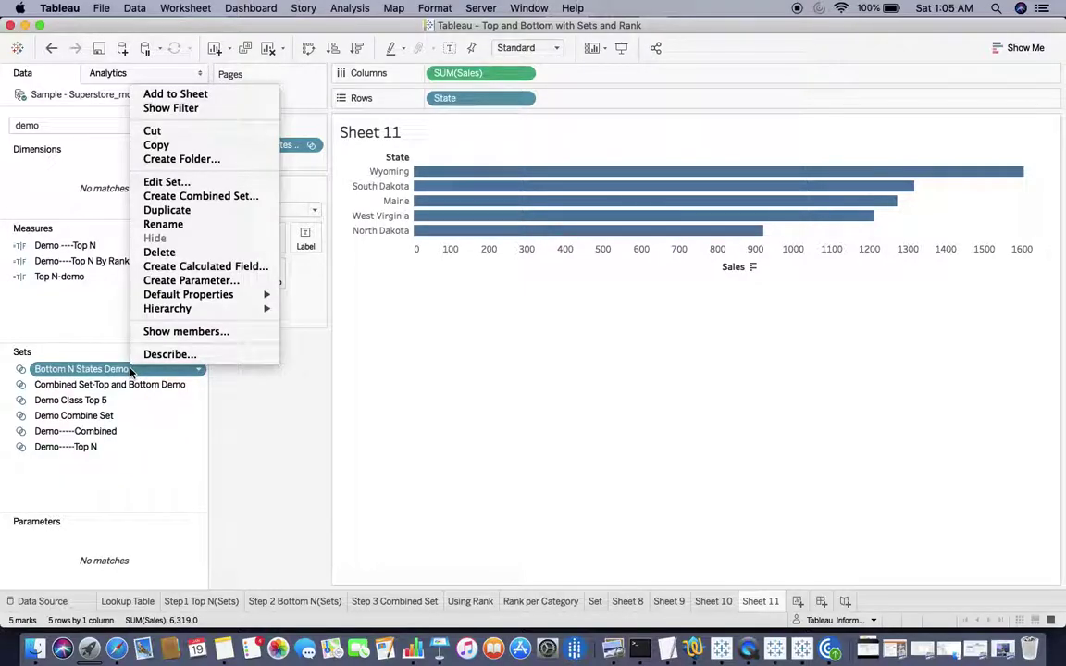
left_click(218, 197)
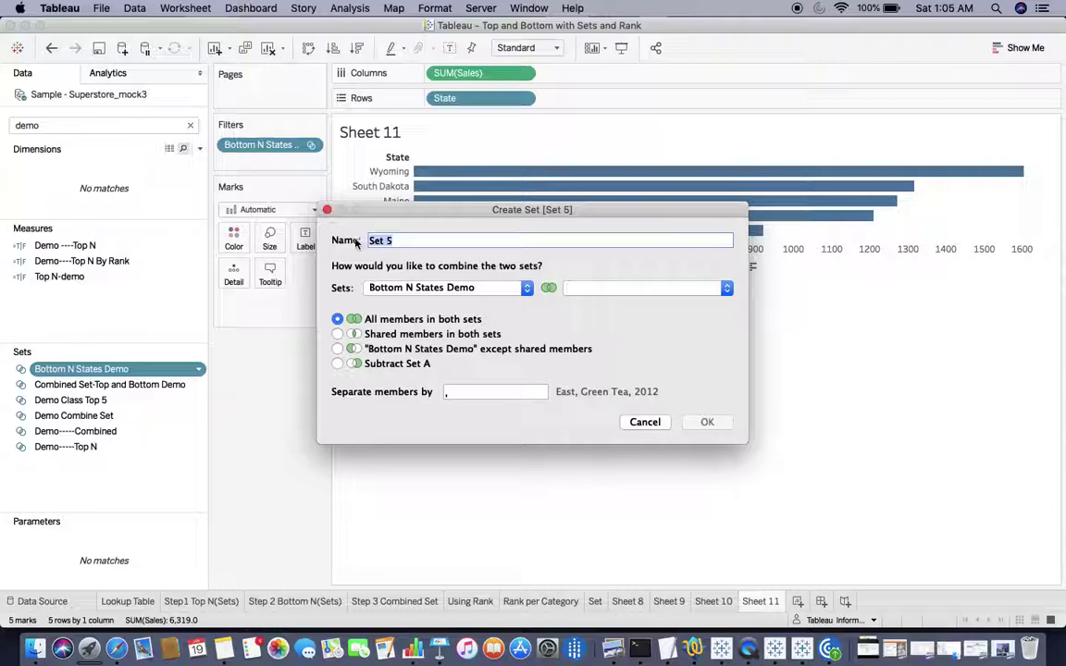
type("Demo Classs Top and Bottom")
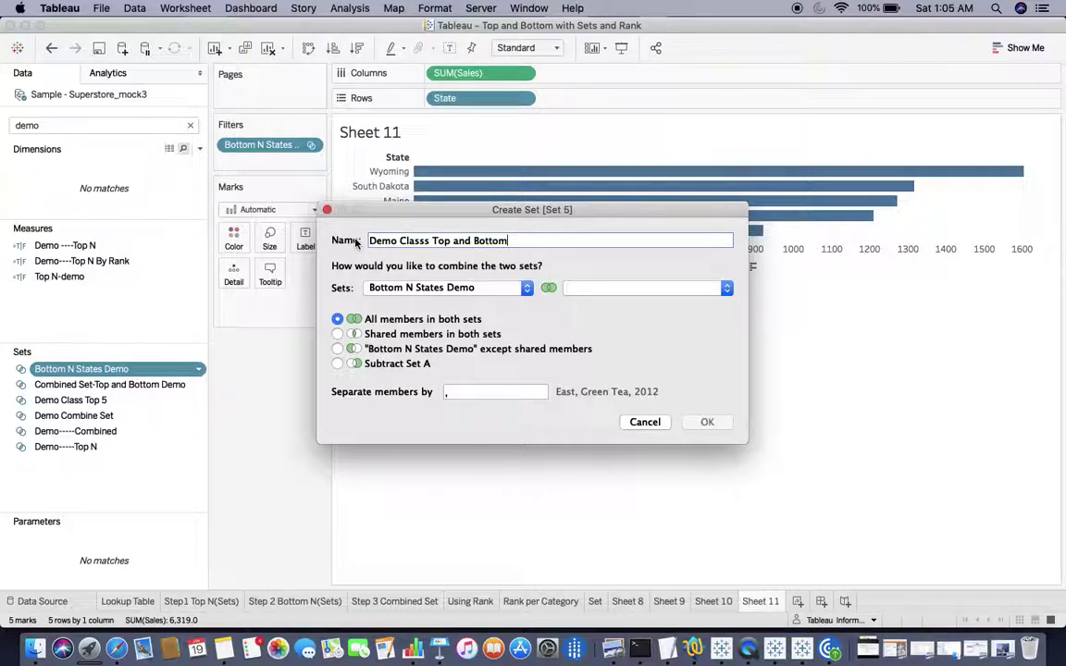
left_click(567, 287)
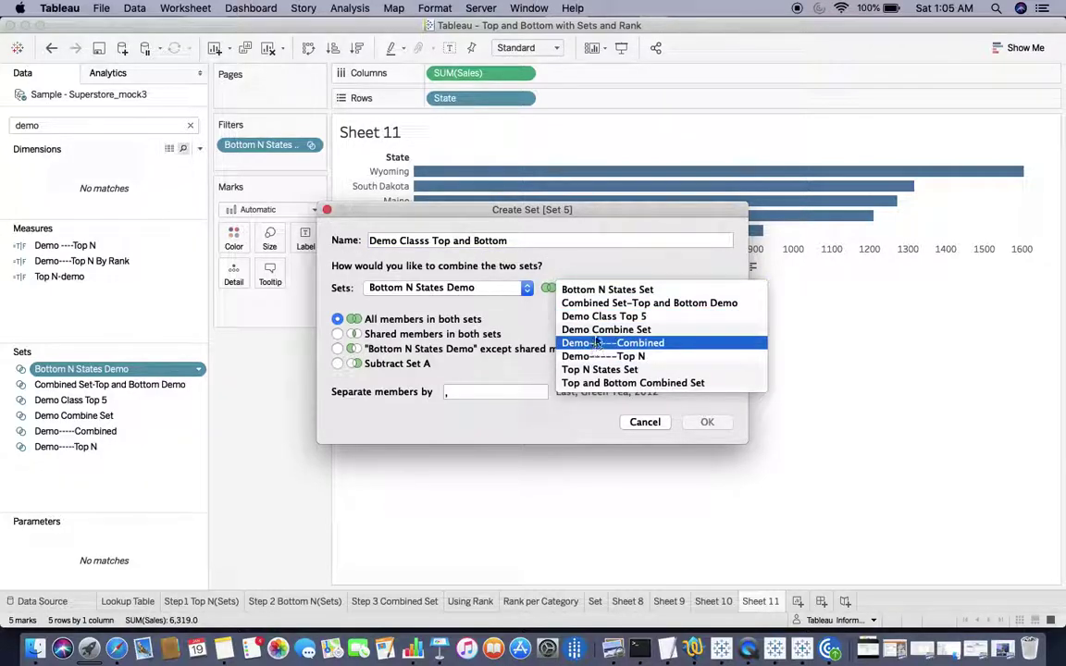
left_click(597, 316)
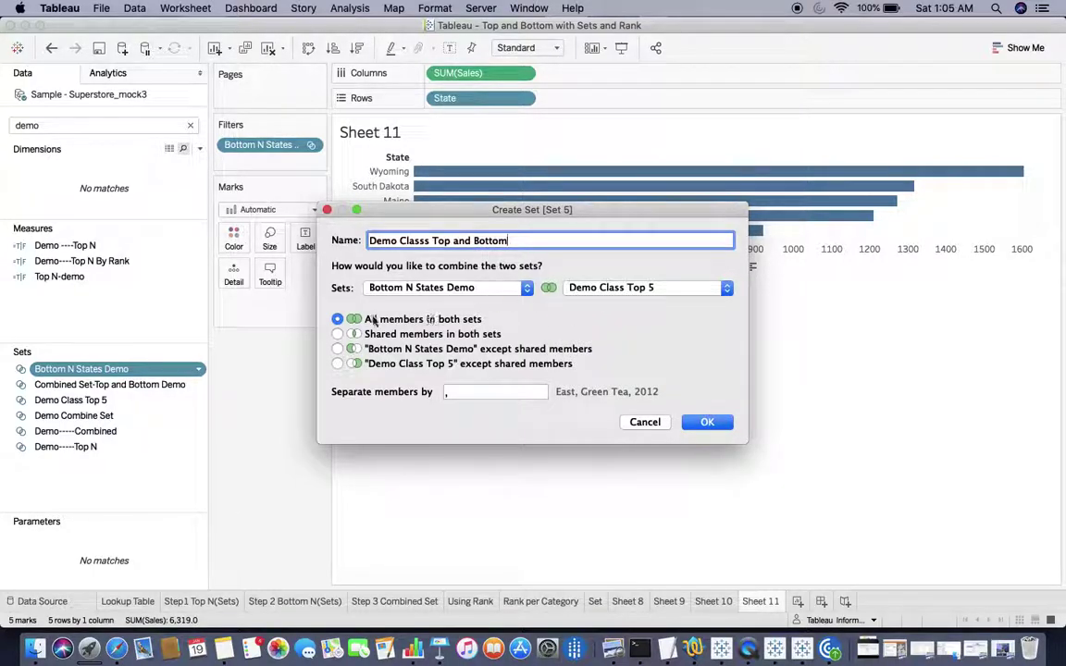
left_click(703, 423)
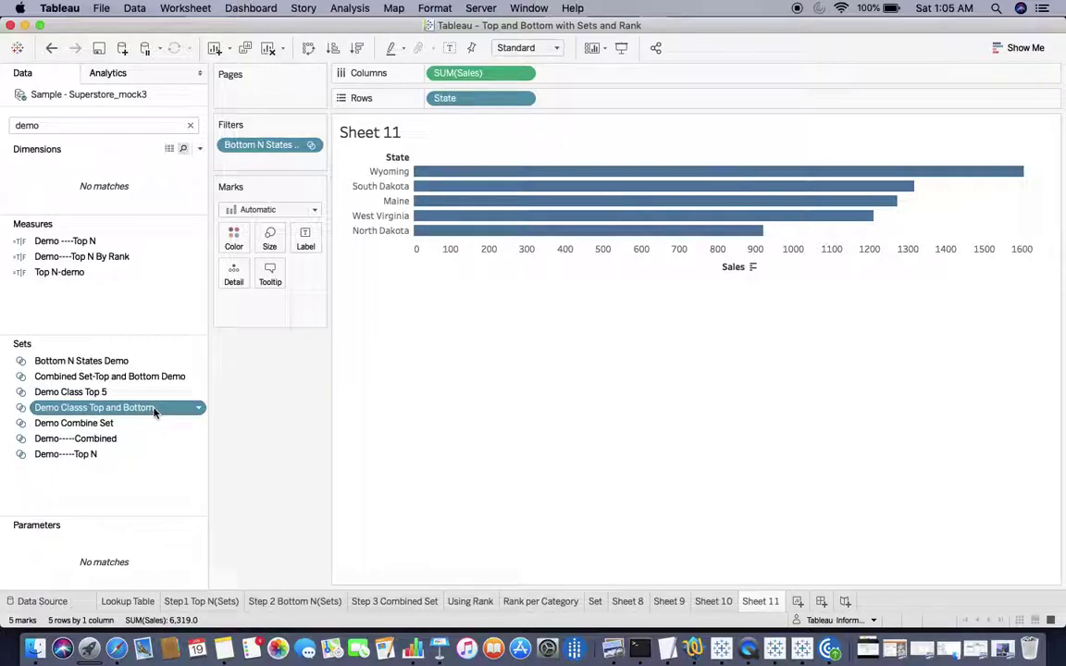
Step: Filter Sheet 11 by the combined set and remove the Bottom N States filter
left_click_drag(153, 411, 264, 163)
left_click(310, 145)
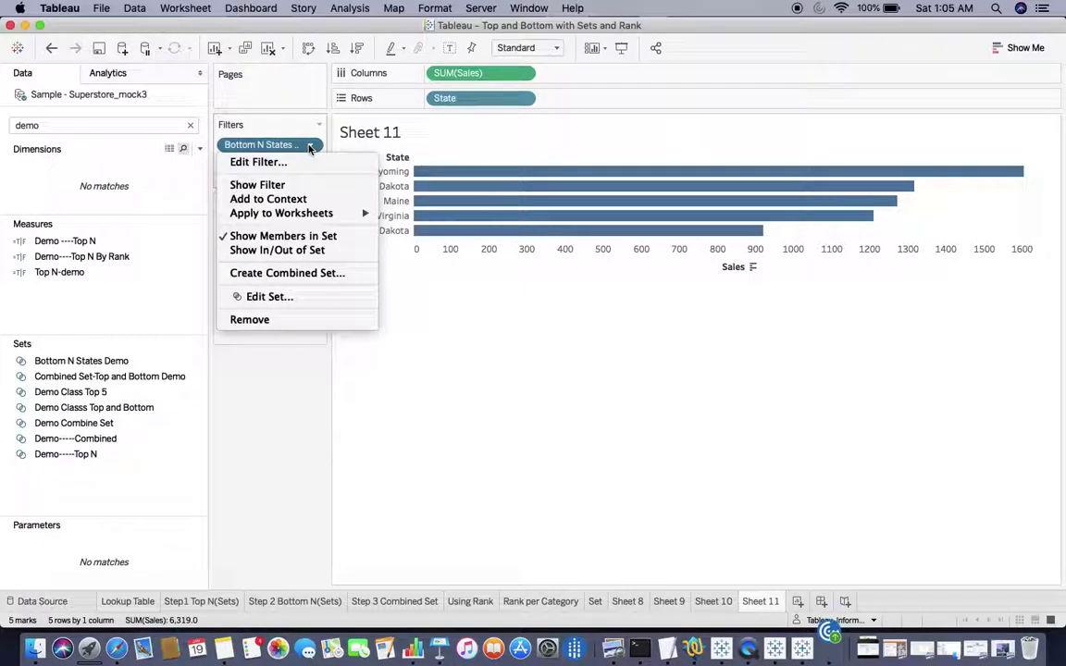
left_click(287, 320)
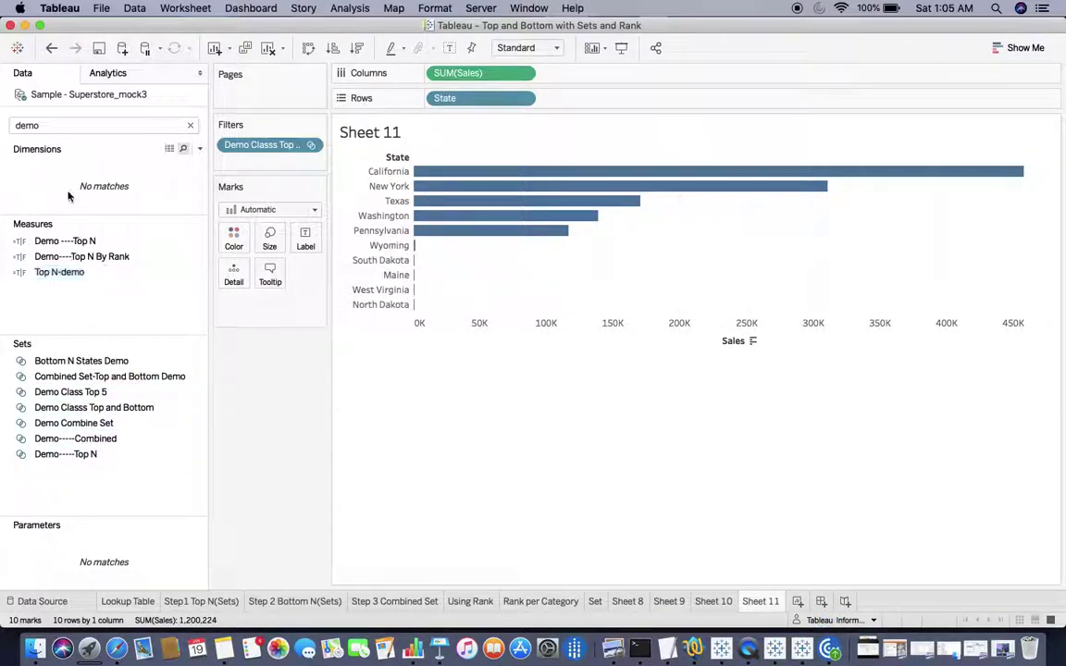
Step: Colour the bars by SUM(Sales) and hide the Sales colour legend
double_click(28, 126)
type("sale")
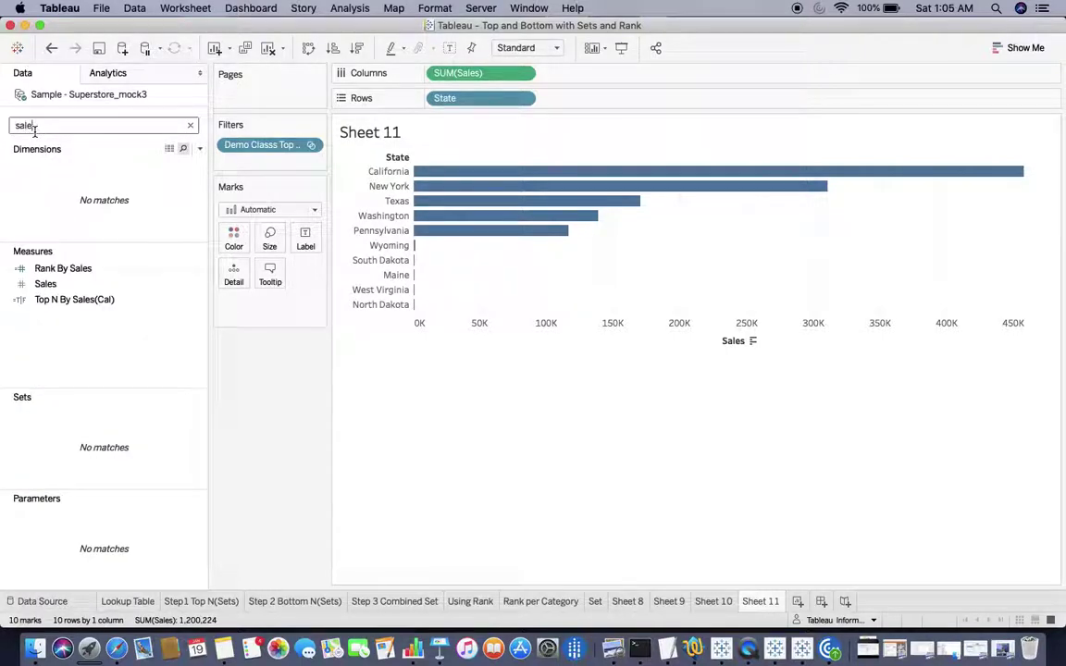
left_click(76, 289)
mouse_move(74, 294)
left_mouse_down()
mouse_move(242, 251)
mouse_move(236, 243)
left_mouse_up()
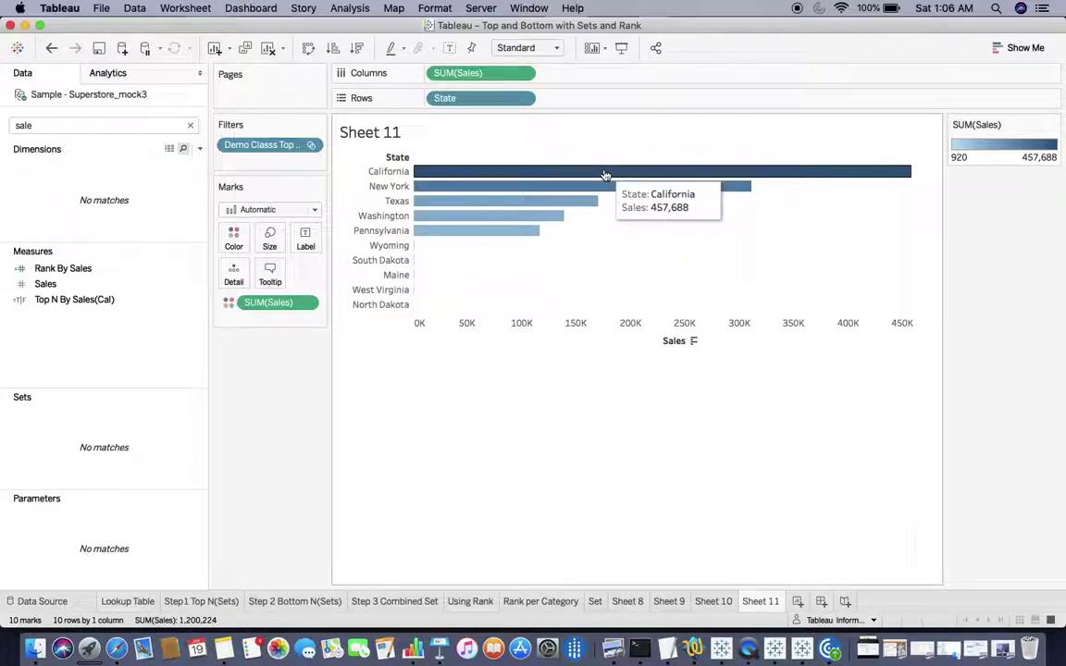
left_click(1053, 128)
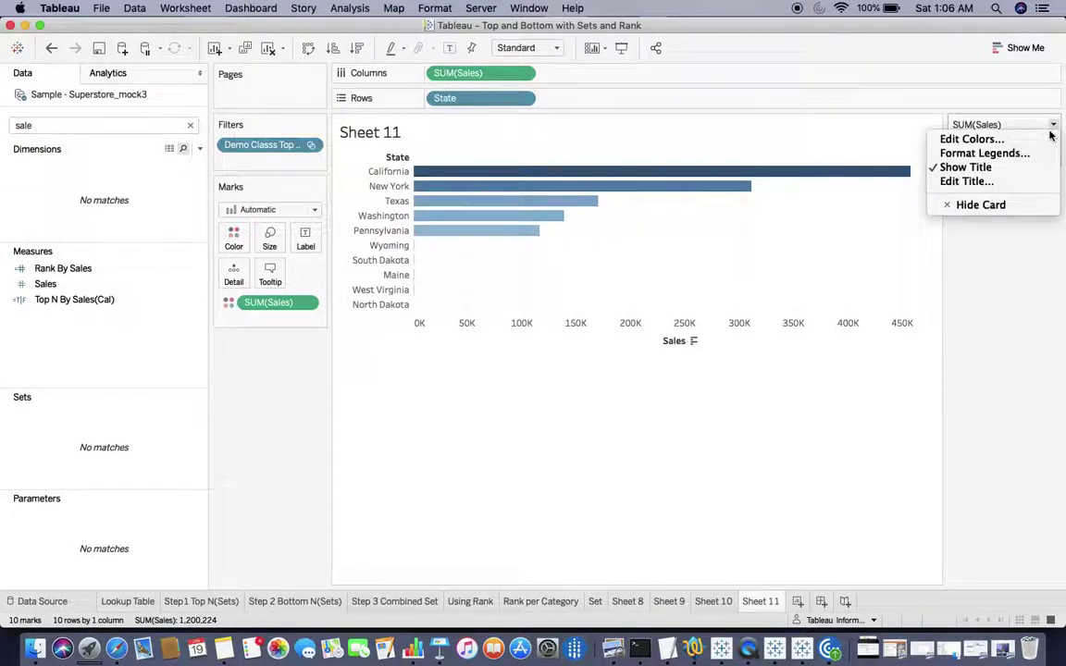
left_click(994, 206)
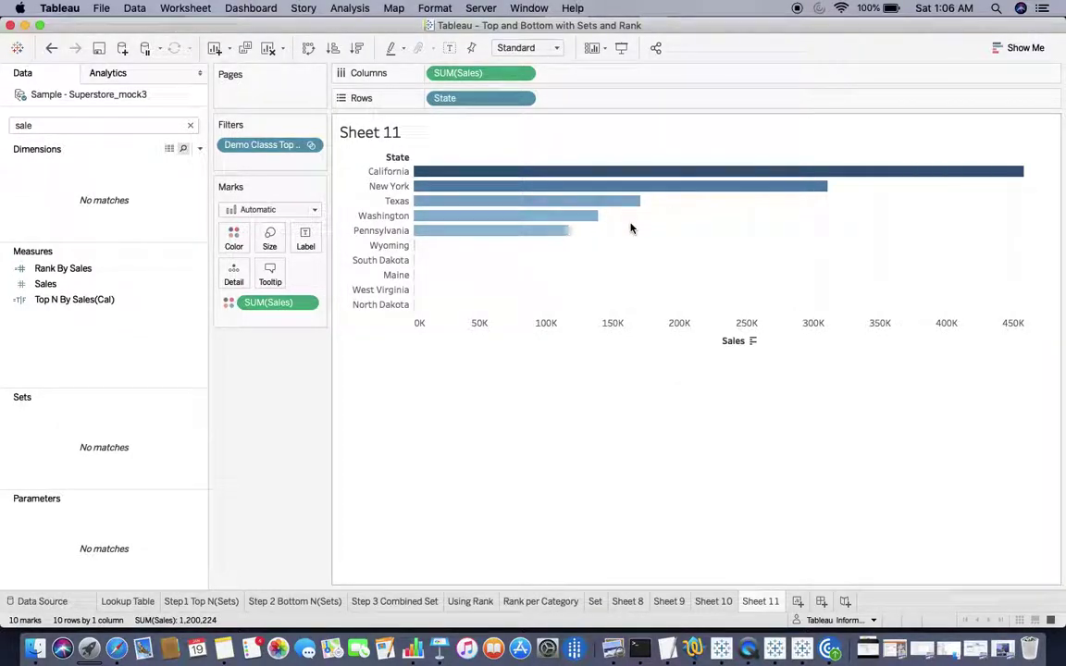
left_click(25, 128)
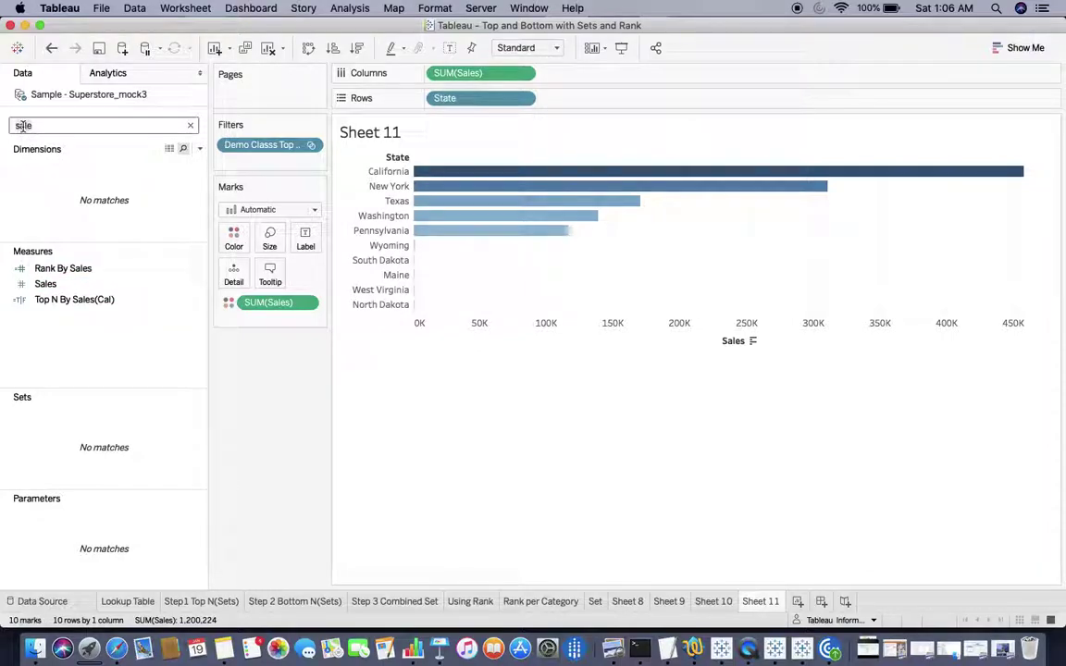
double_click(22, 127)
Step: Colour the bars by SUM(Profit), glance at Sheet 10, and return to Sheet 11
type("pro")
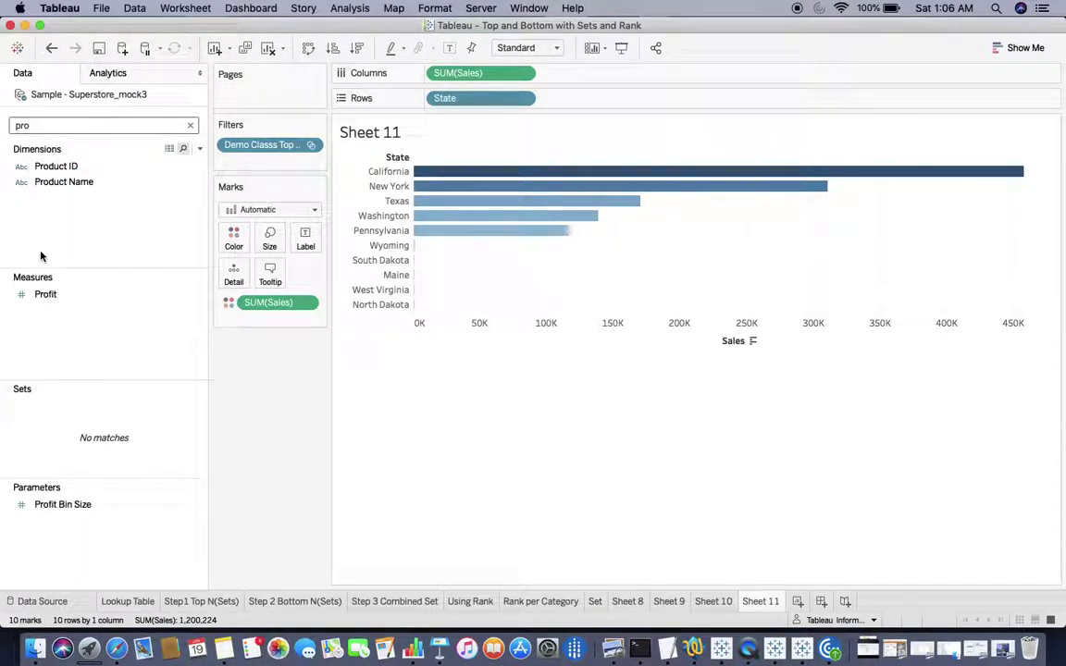
left_click_drag(42, 295, 229, 248)
mouse_move(428, 208)
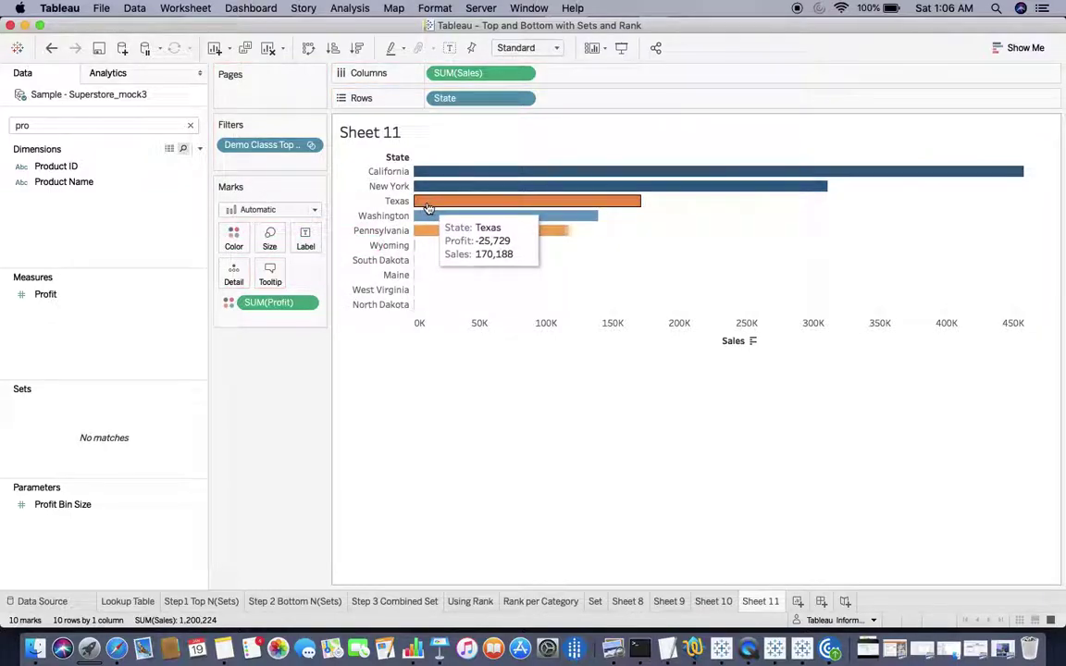
left_click(720, 604)
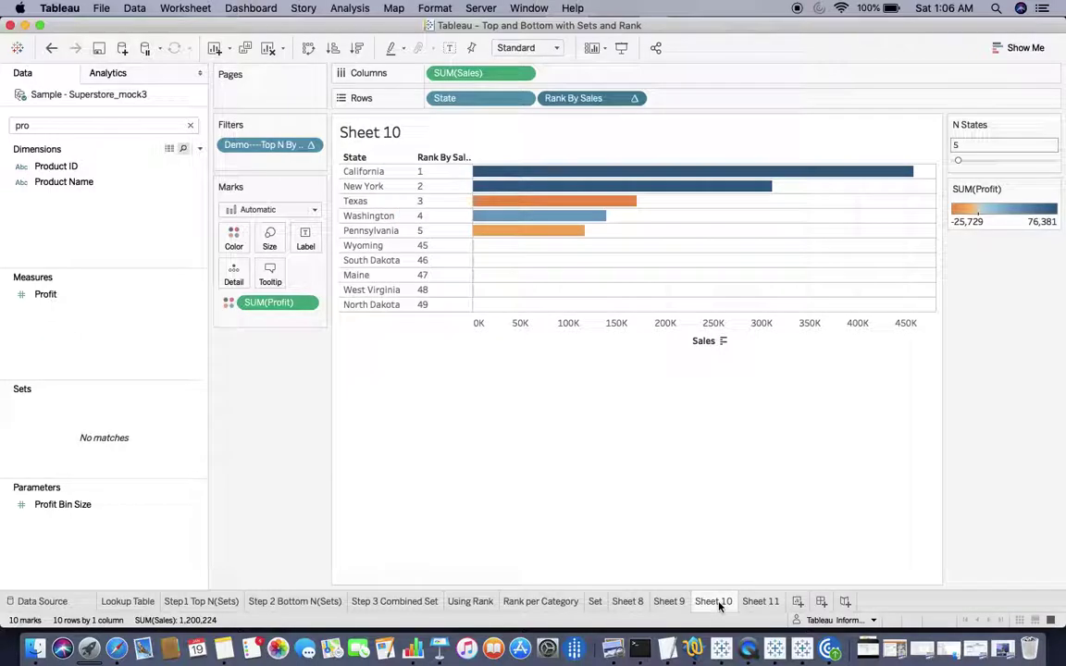
left_click(766, 602)
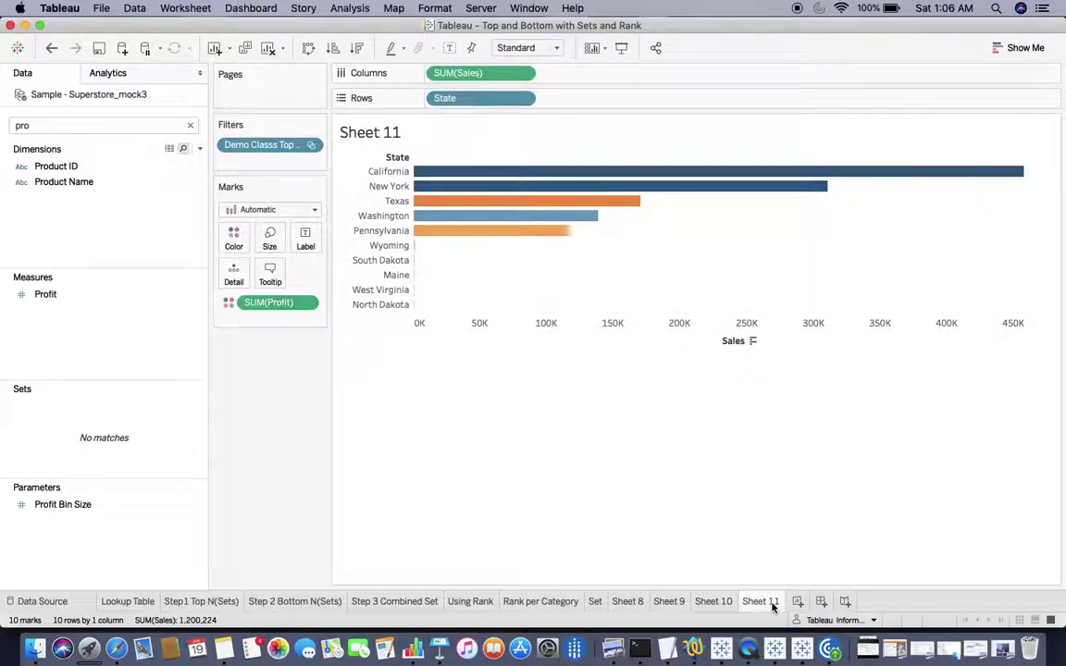
left_click(311, 145)
Step: Remove the combined-set filter and the SUM(Profit) colouring from Sheet 11
left_click(288, 311)
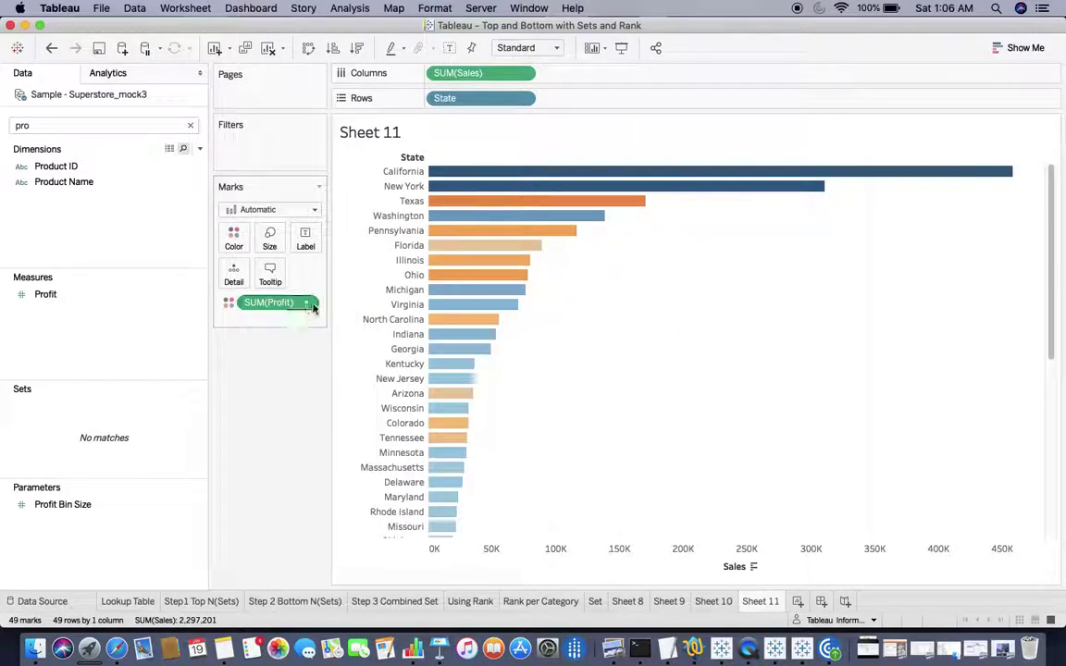
left_click(308, 310)
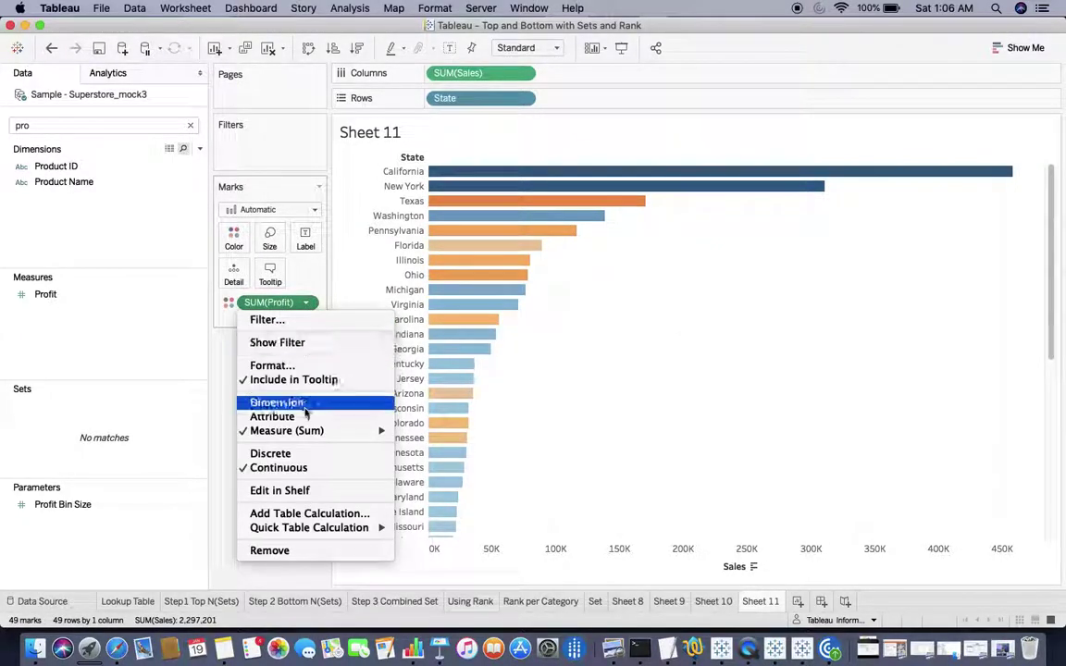
left_click(304, 553)
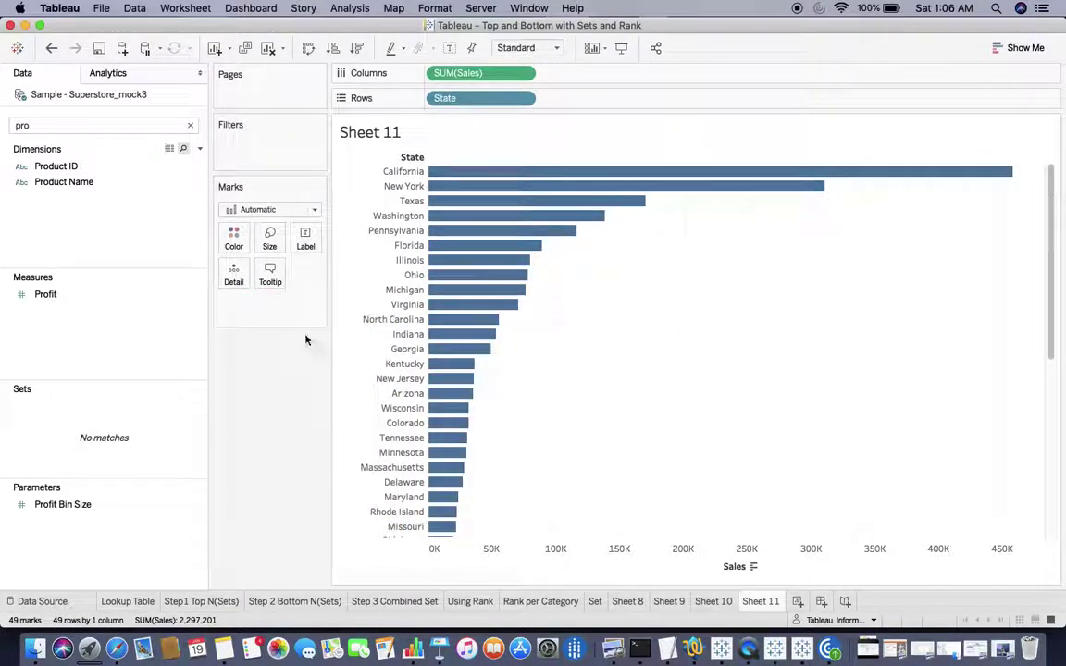
Step: Find the State field and begin creating a new field from it
left_click(75, 132)
key("BackSpace")
key("BackSpace")
key("BackSpace")
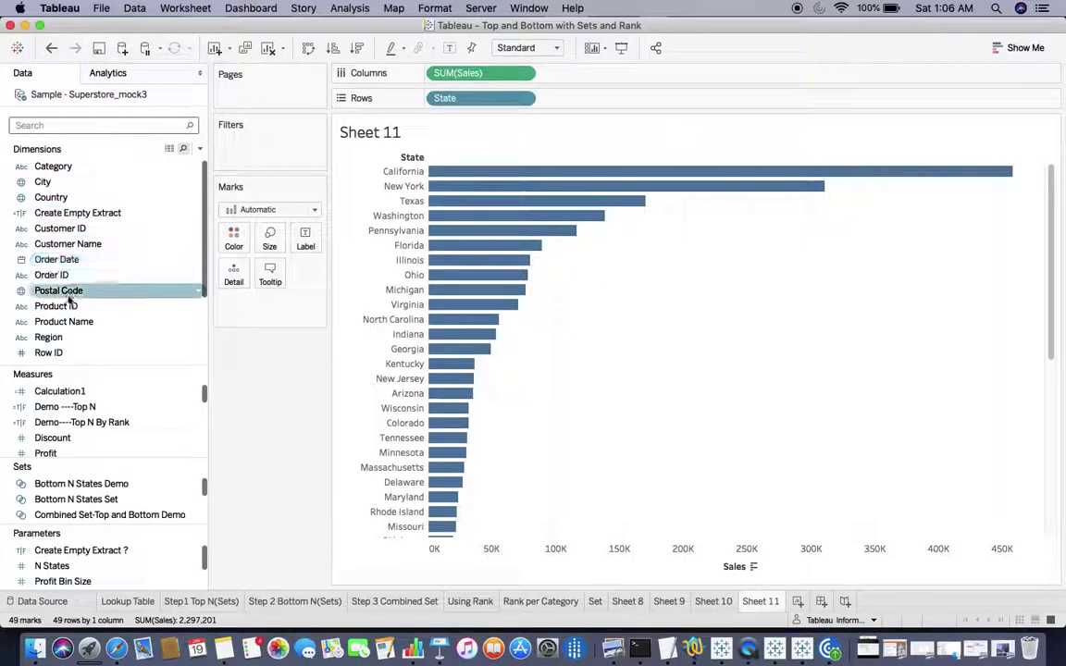
type("st")
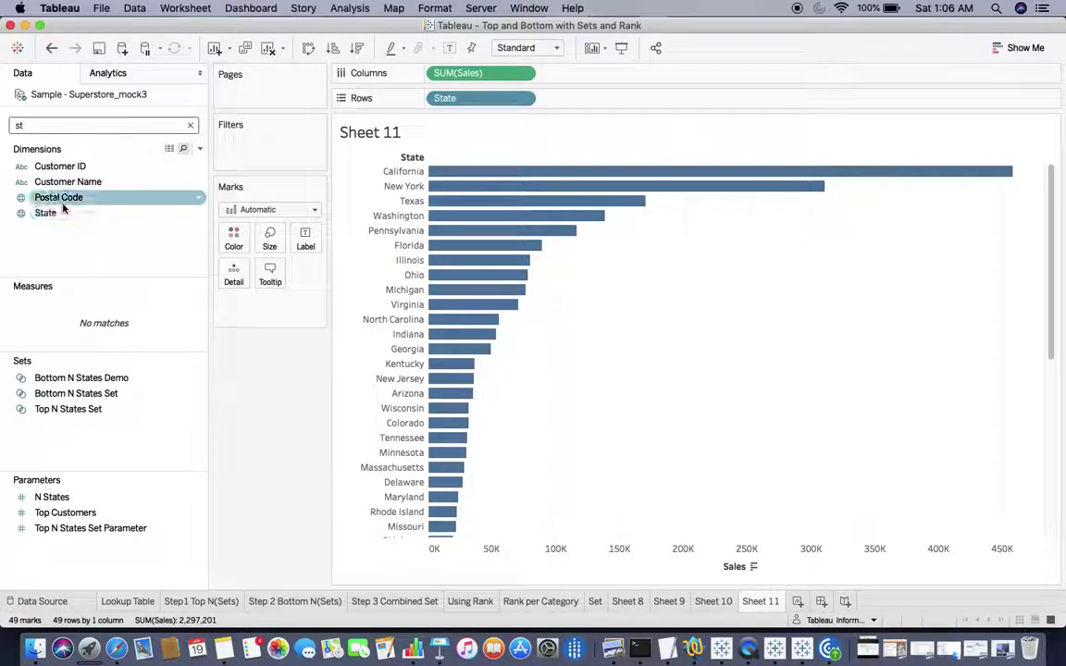
right_click(59, 214)
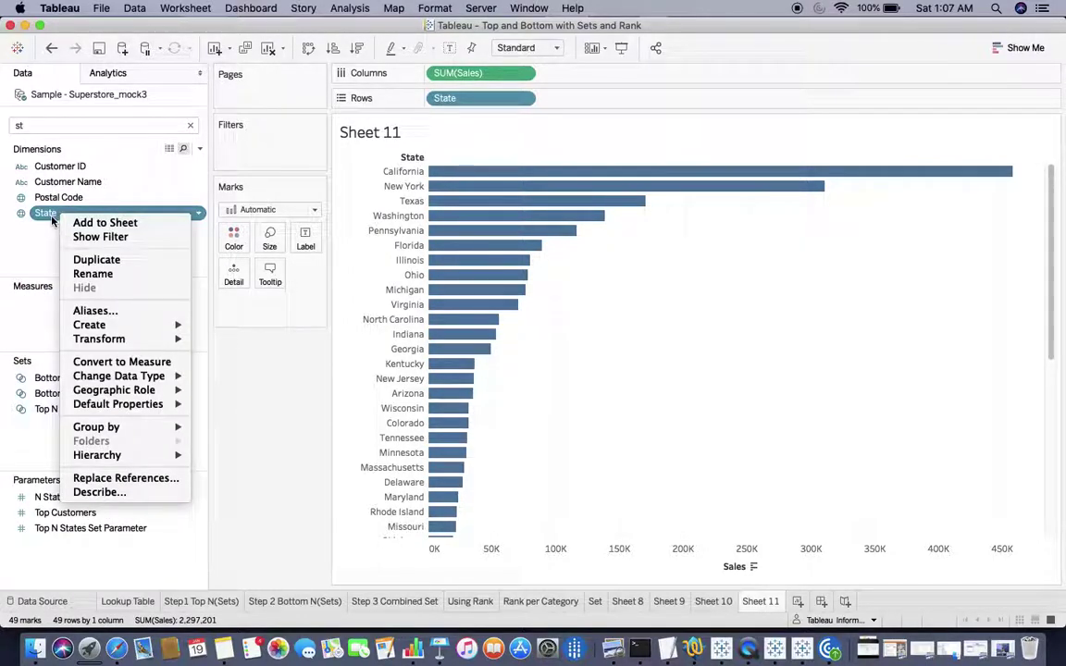
Step: Start a calculated field from State and replace its formula with RANK(SUM([Sales]))
mouse_move(157, 325)
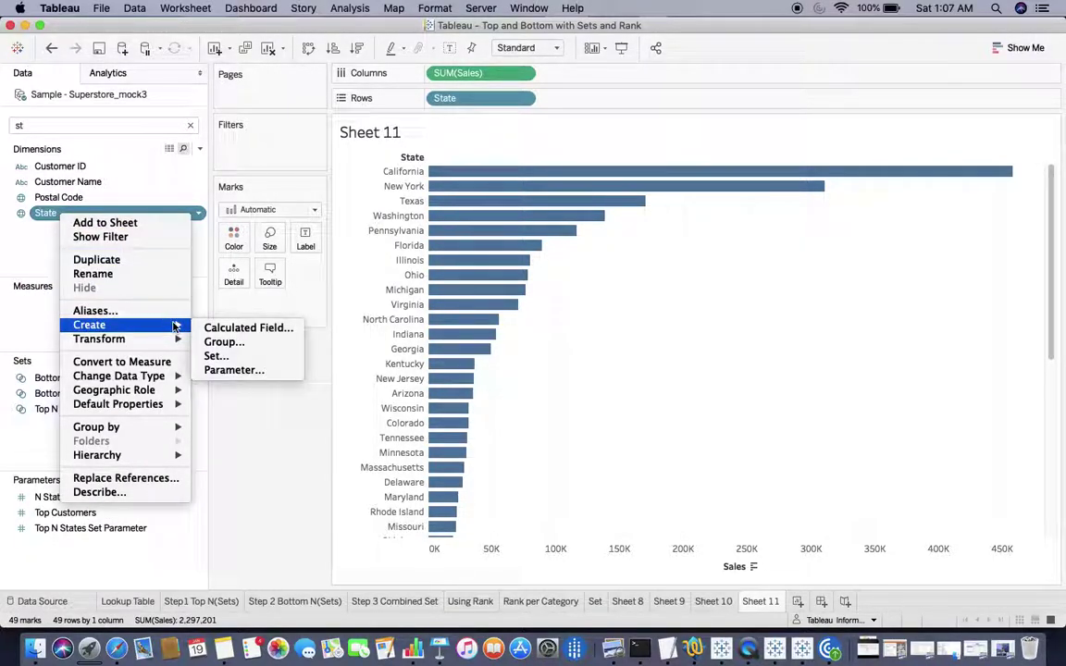
left_click(222, 325)
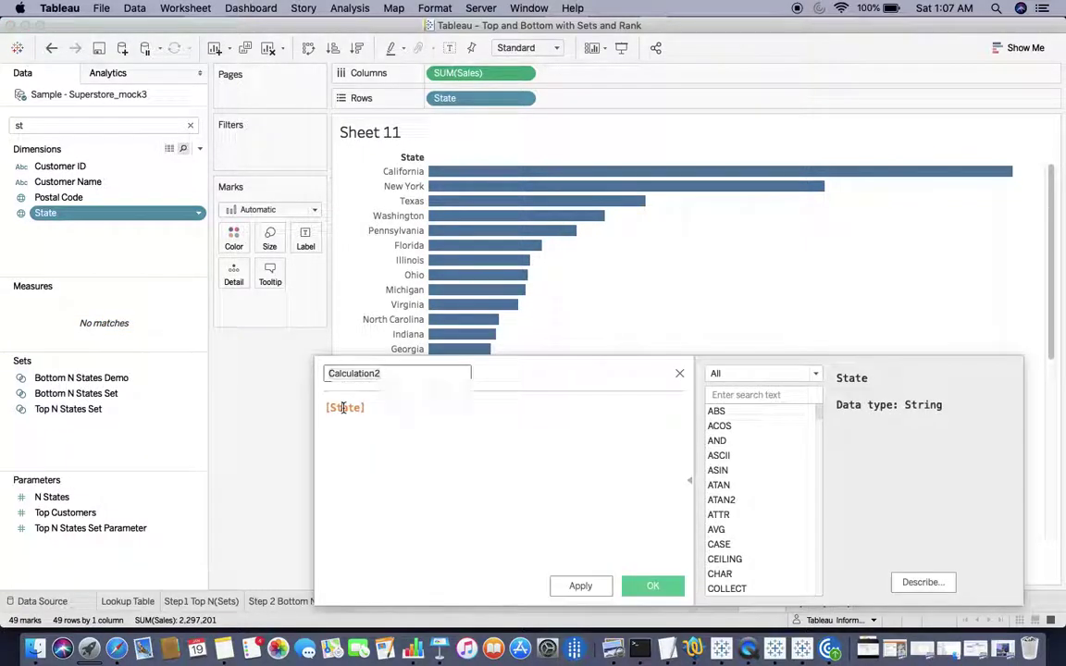
double_click(344, 408)
type("rank")
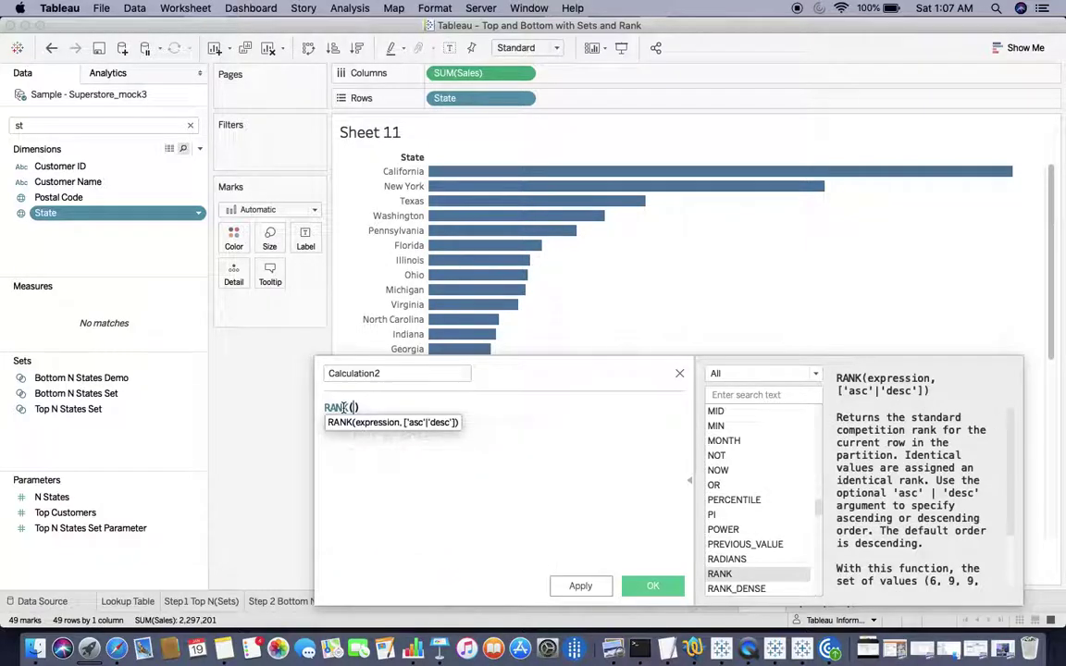
key("Return")
type("sum")
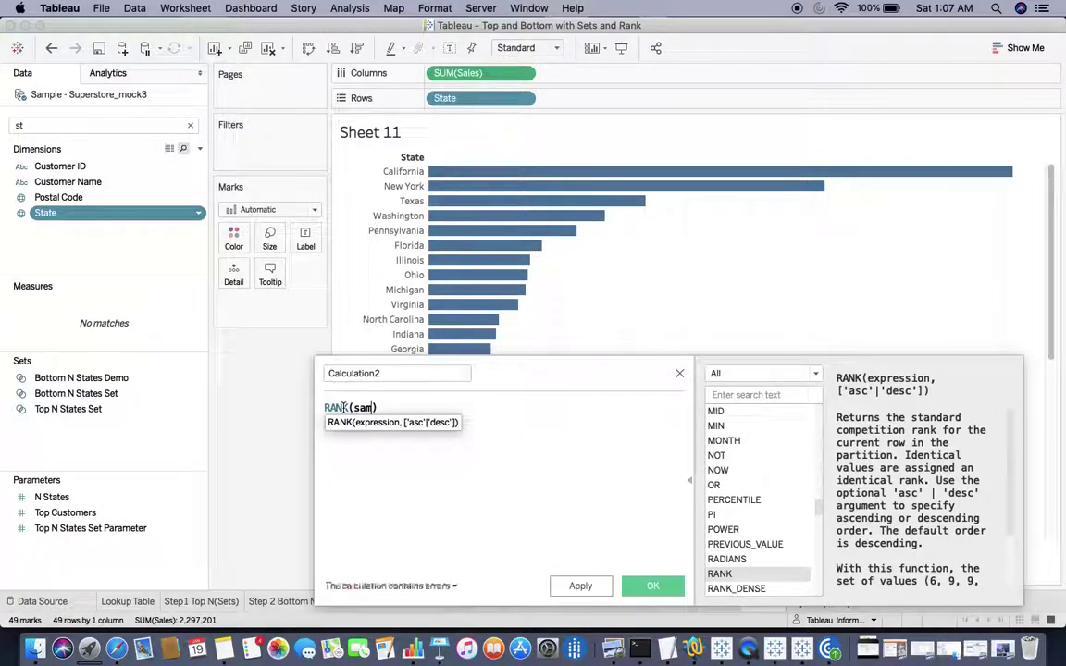
key("BackSpace")
key("BackSpace")
type("um")
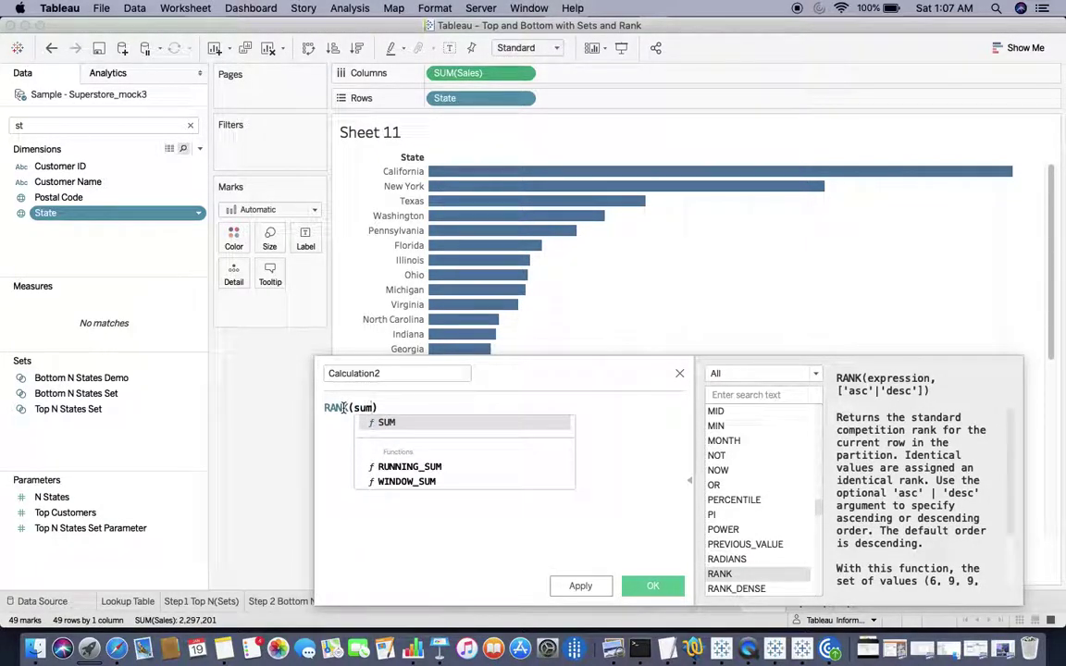
key("Return")
type("[Sal")
key("Return")
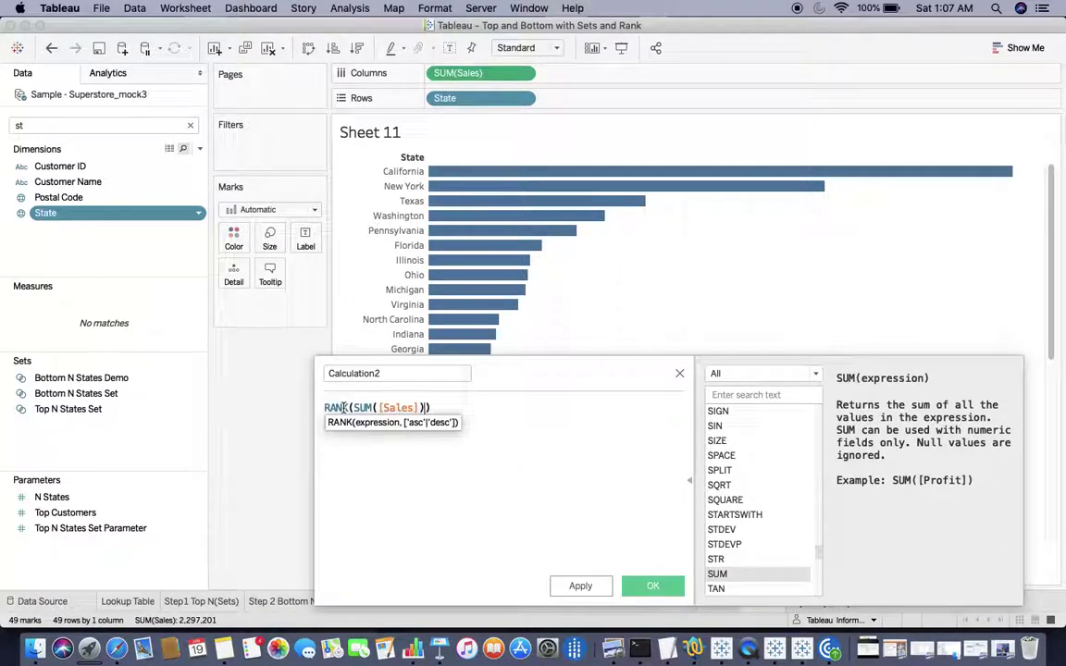
Step: Name the calculation Demo Class Rank and save it
left_click(400, 373)
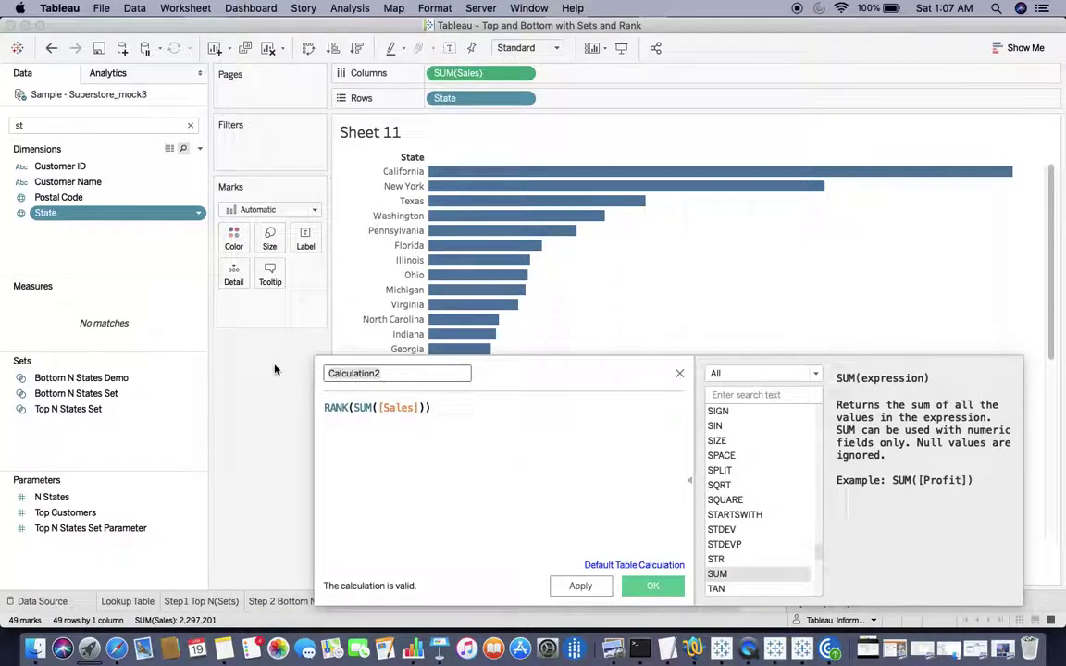
type("Demi")
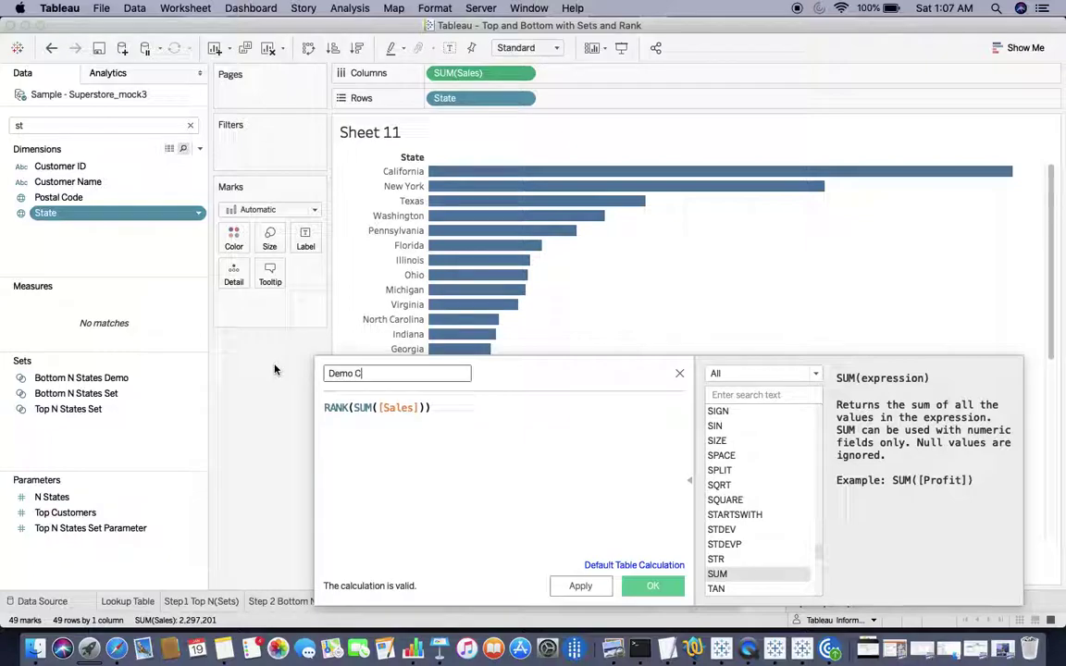
type(" Class Rank")
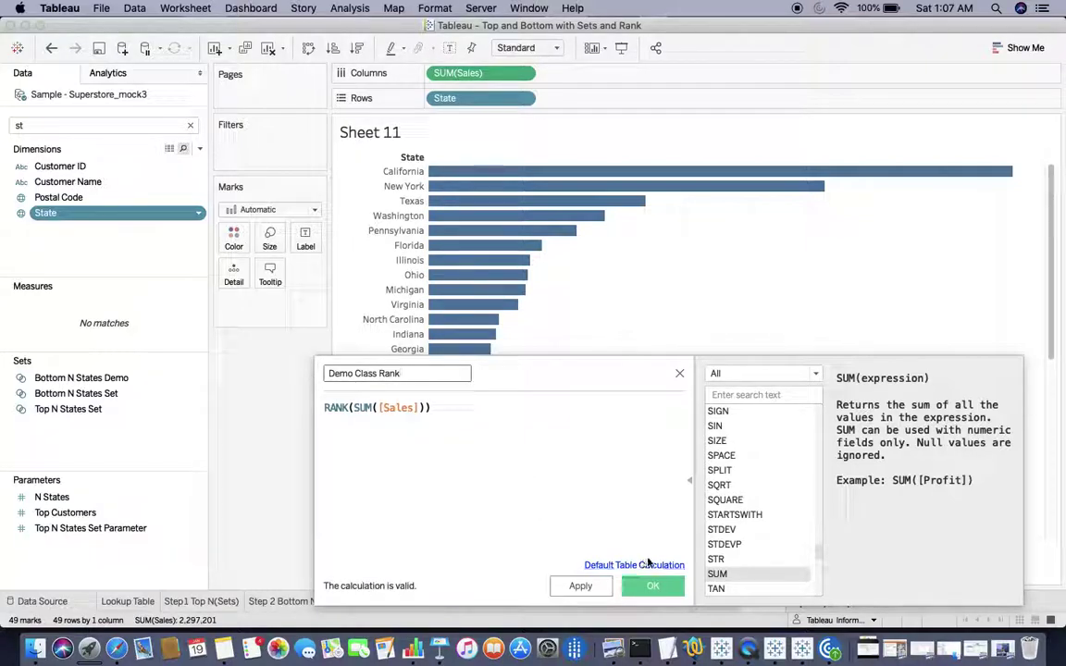
left_click(652, 586)
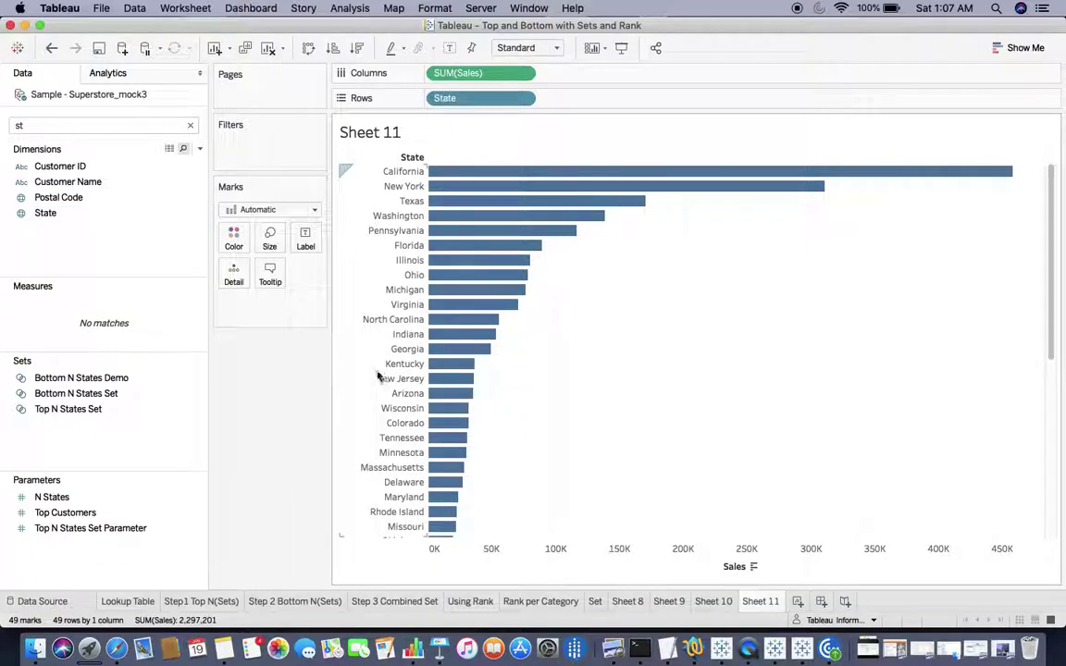
Step: Search the fields for 'demo' and put Demo Class Rank on Rows beside State
double_click(58, 127)
type("demo")
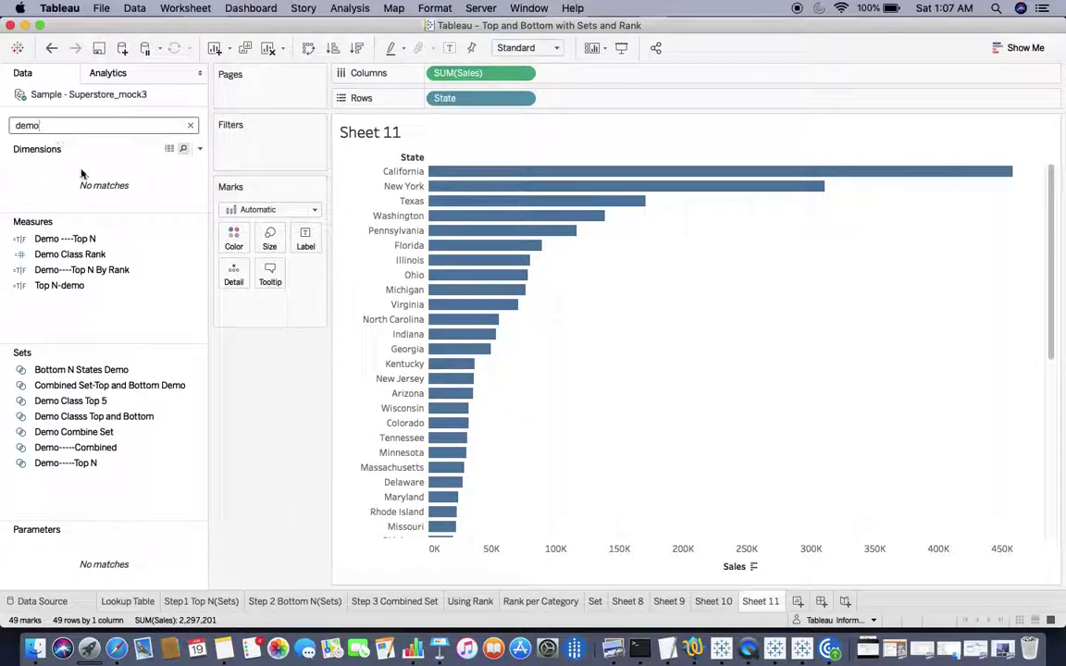
left_click(80, 255)
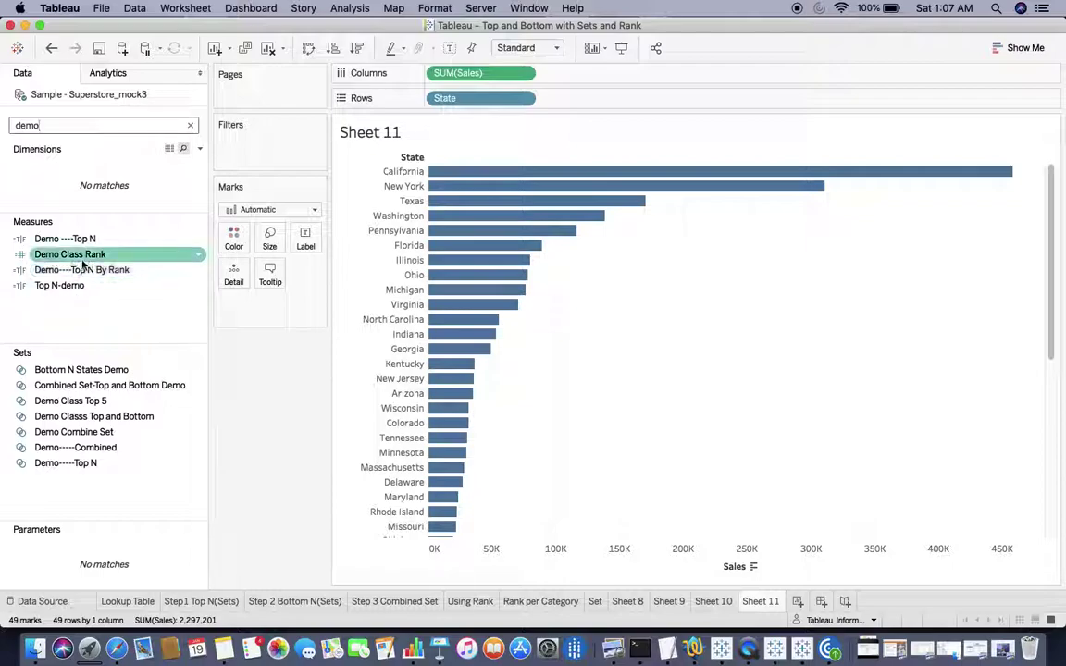
left_click_drag(81, 264, 600, 108)
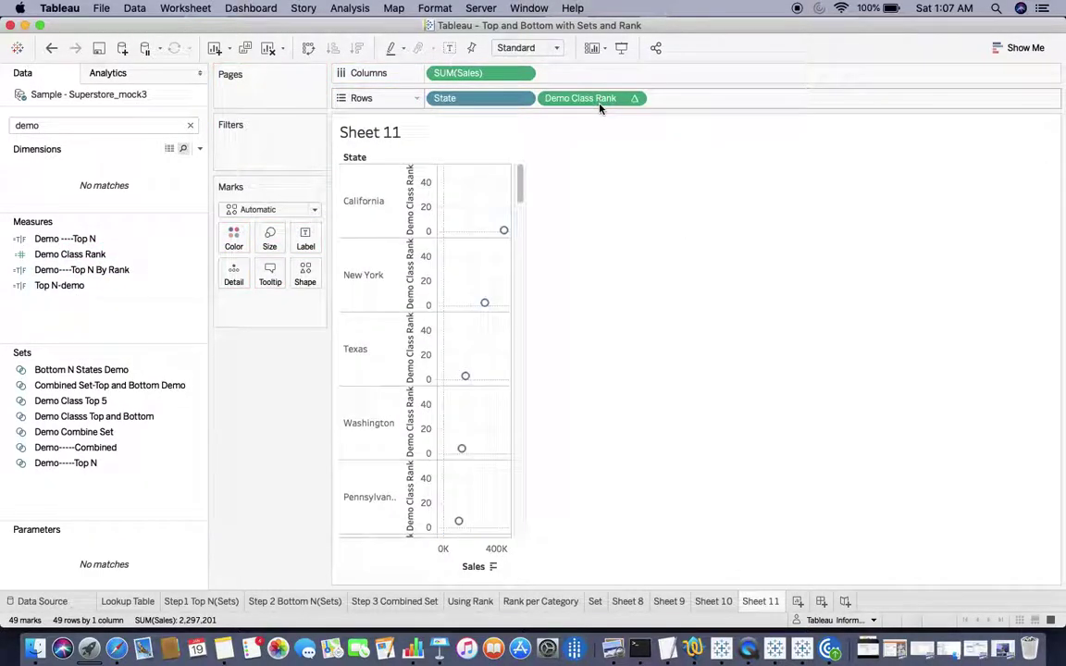
Step: Make the Demo Class Rank pill Discrete so ranks 1–25 list beside each state
left_click(634, 98)
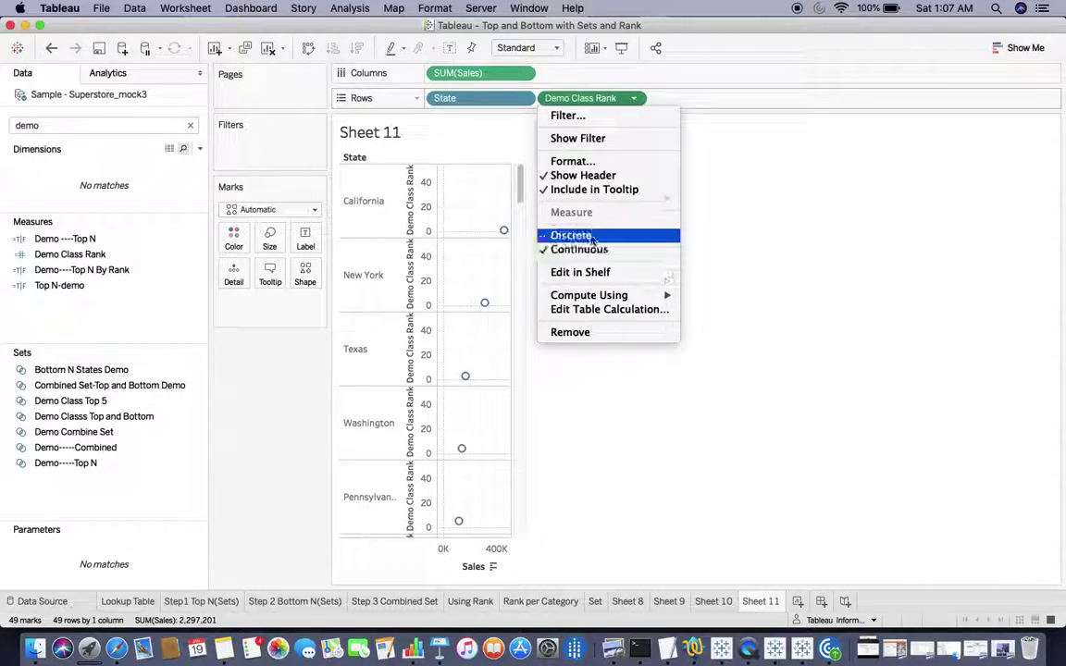
left_click(593, 237)
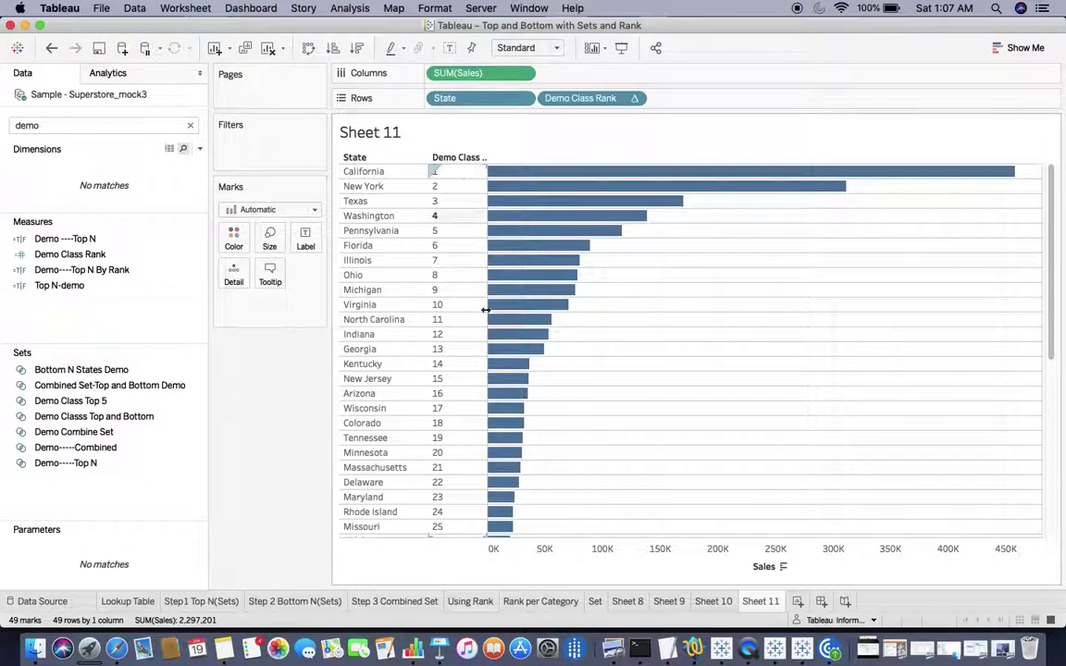
scroll(495, 331, "down", 8)
scroll(501, 347, "up", 8)
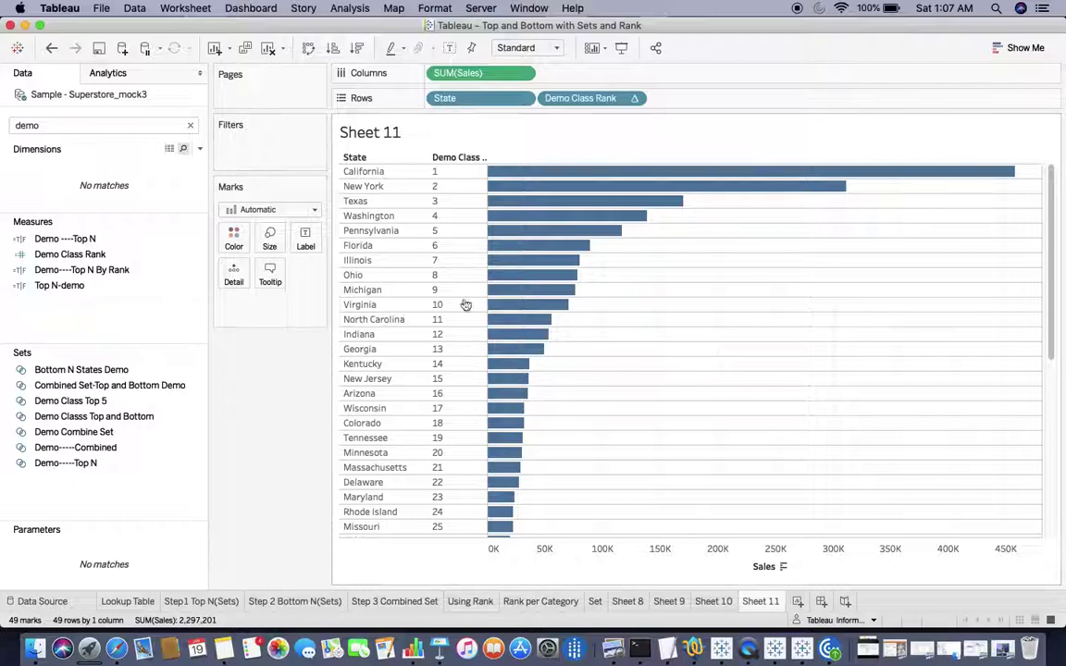
left_click(55, 125)
double_click(55, 125)
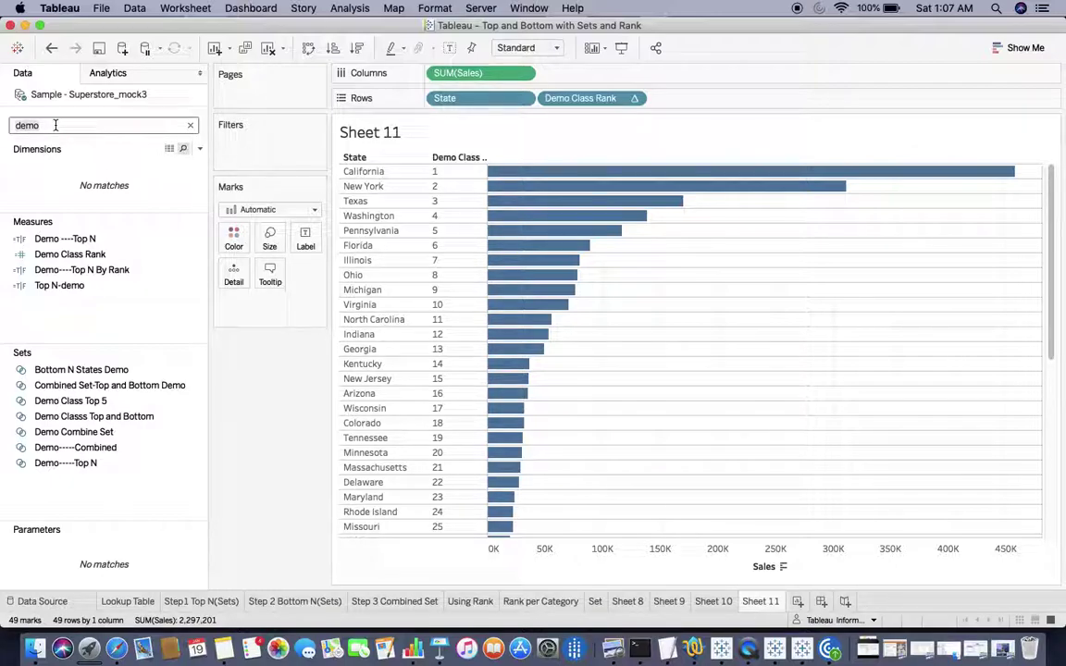
left_click(67, 251)
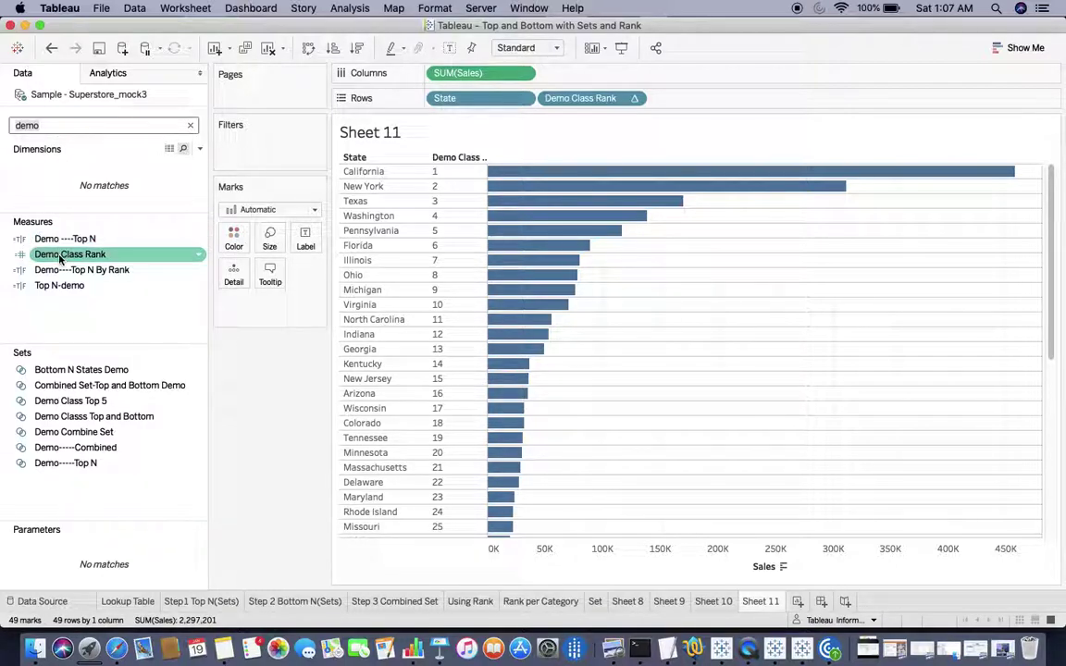
Step: Start a new calculated field based on the Demo Class Rank measure
right_click(60, 258)
mouse_move(136, 404)
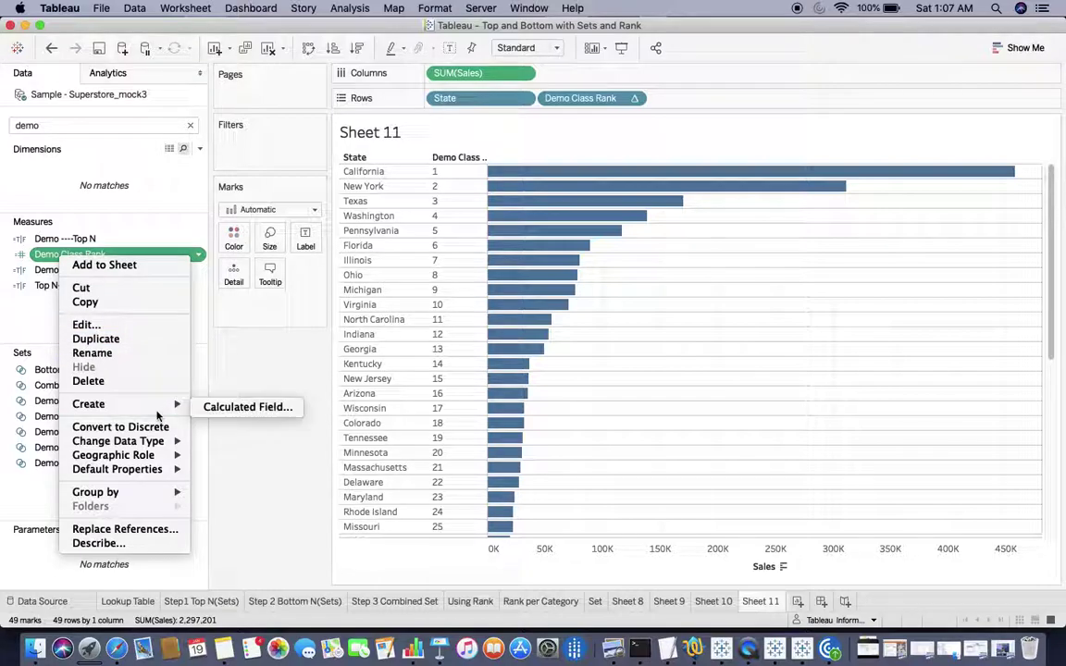
left_click(216, 413)
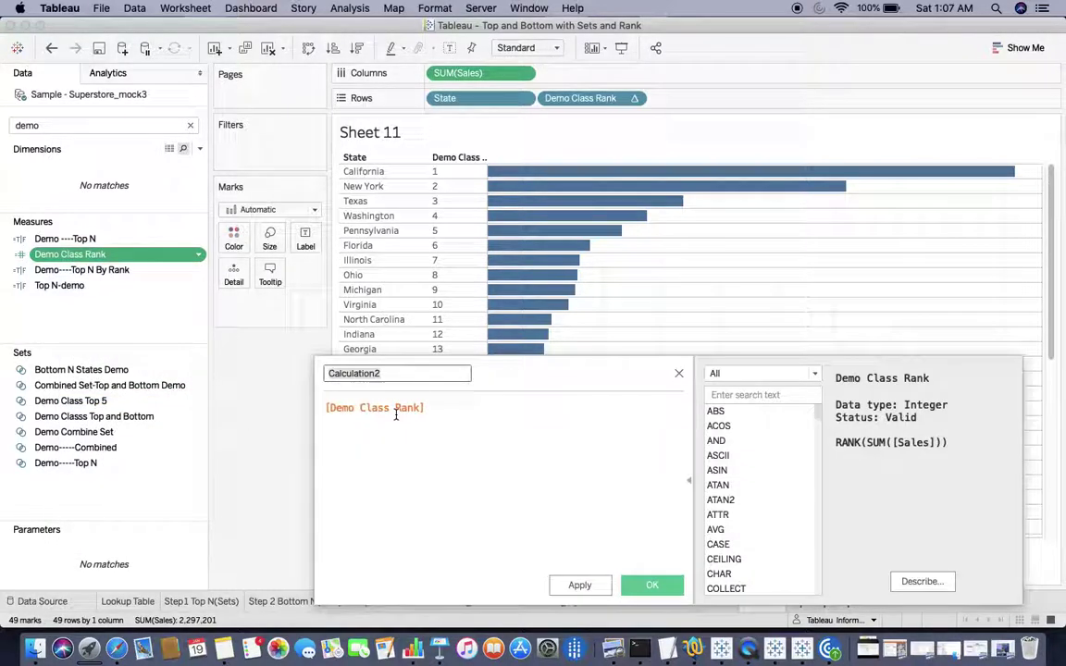
left_click(444, 407)
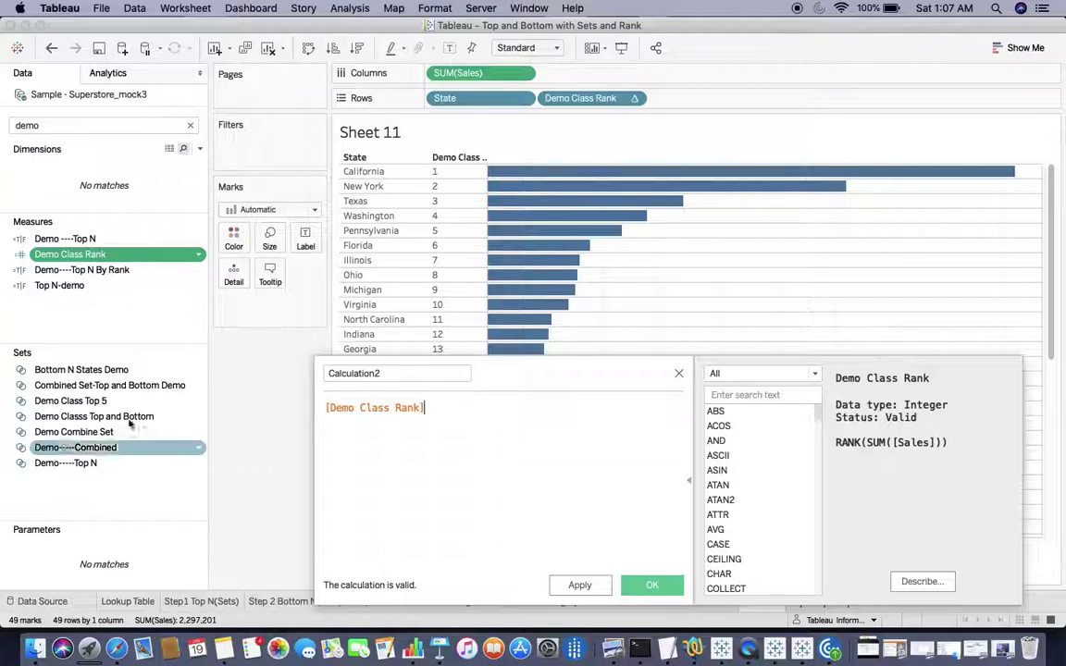
Step: Clear the field search and show the N States parameter control on the sheet
double_click(40, 126)
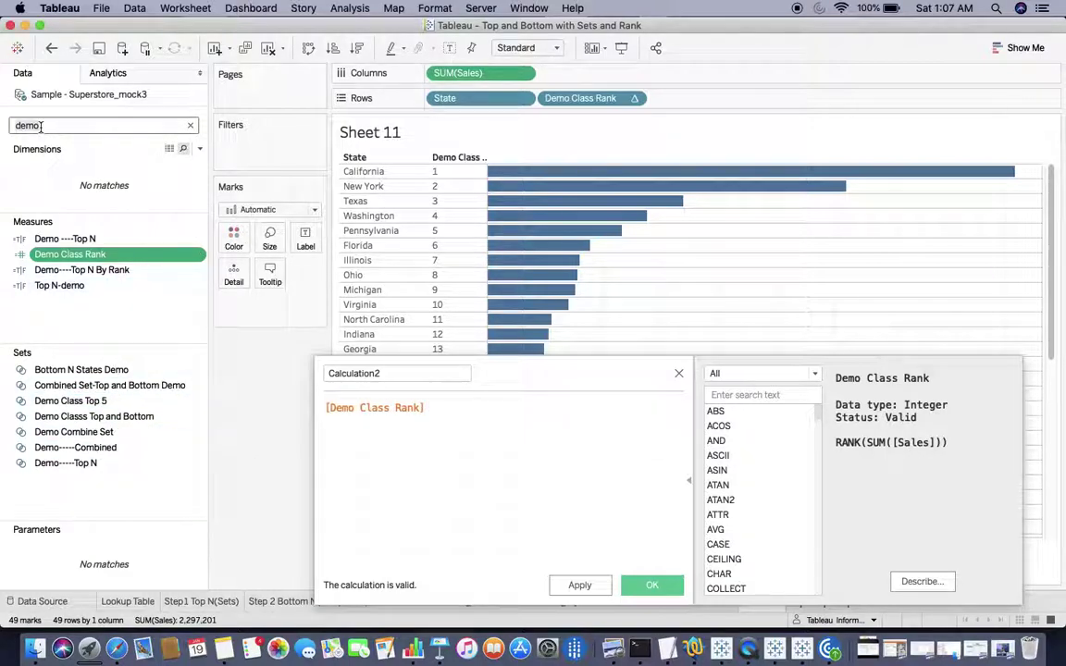
key("BackSpace")
left_click(65, 566)
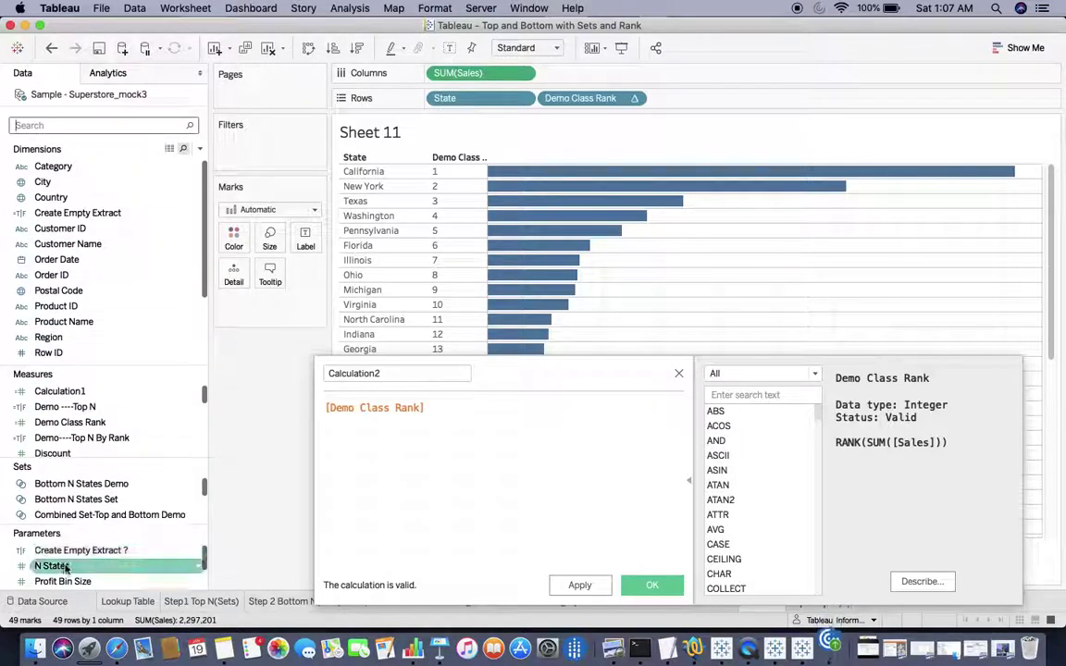
right_click(66, 564)
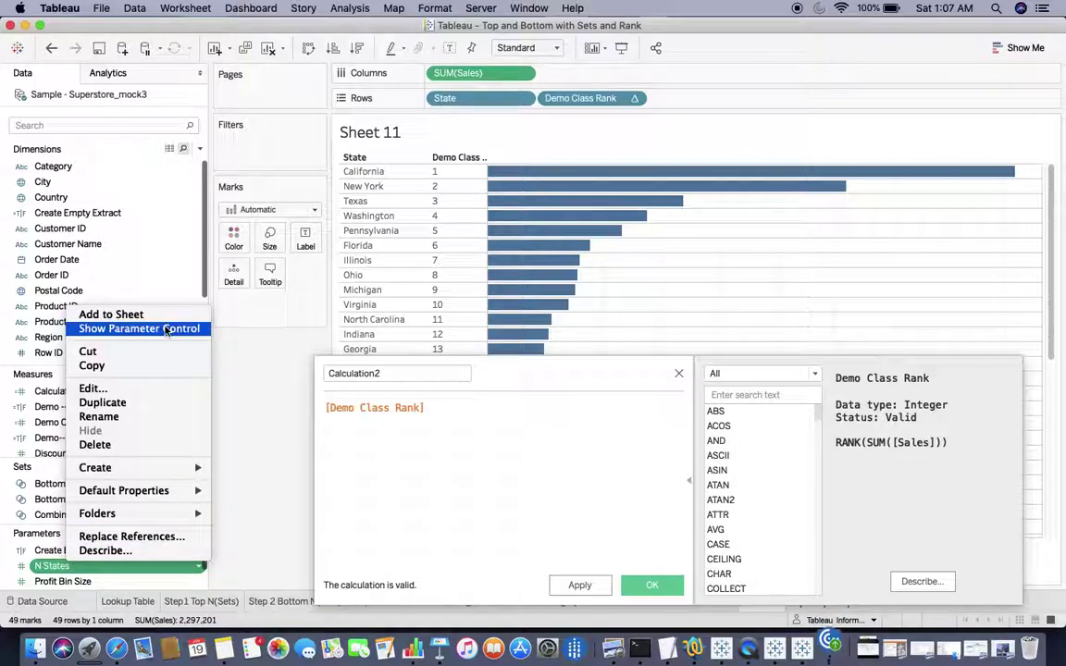
left_click(138, 329)
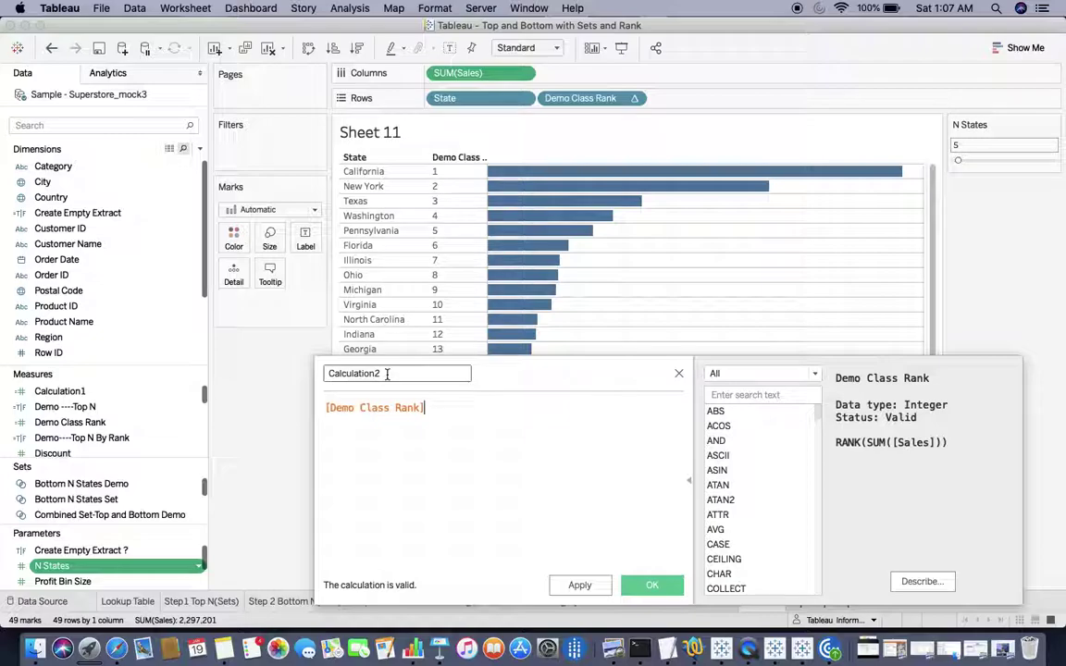
Step: Begin naming the calculation Demo Class Rank and drag N States into the formula
key("BackSpace")
key("BackSpace")
key("BackSpace")
key("BackSpace")
key("BackSpace")
key("BackSpace")
key("BackSpace")
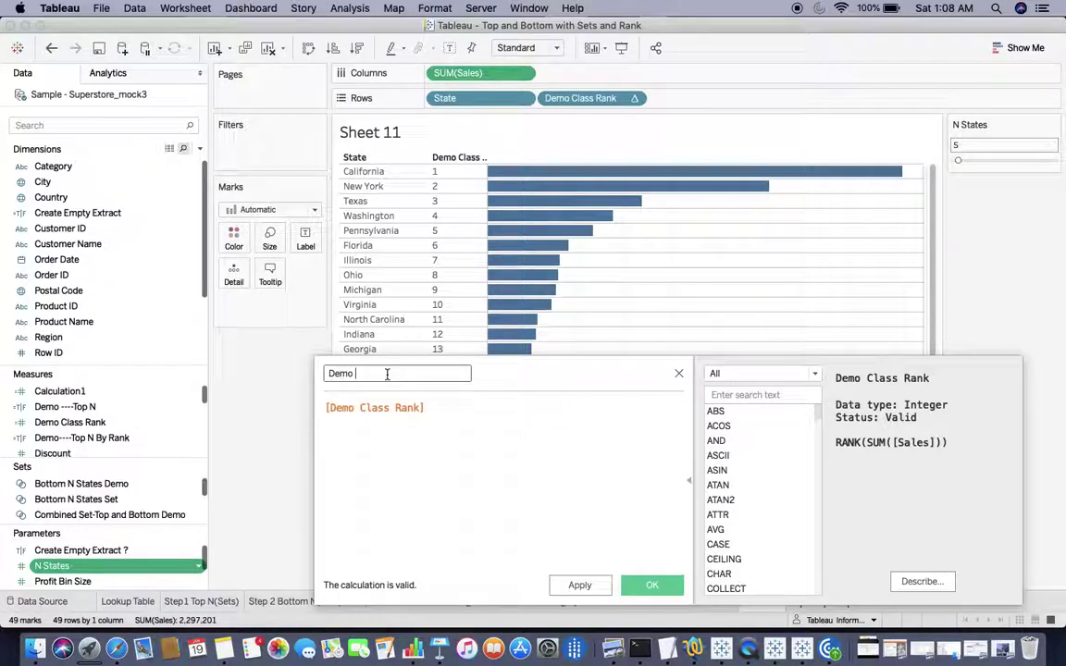
type("Demo Class")
left_click(448, 407)
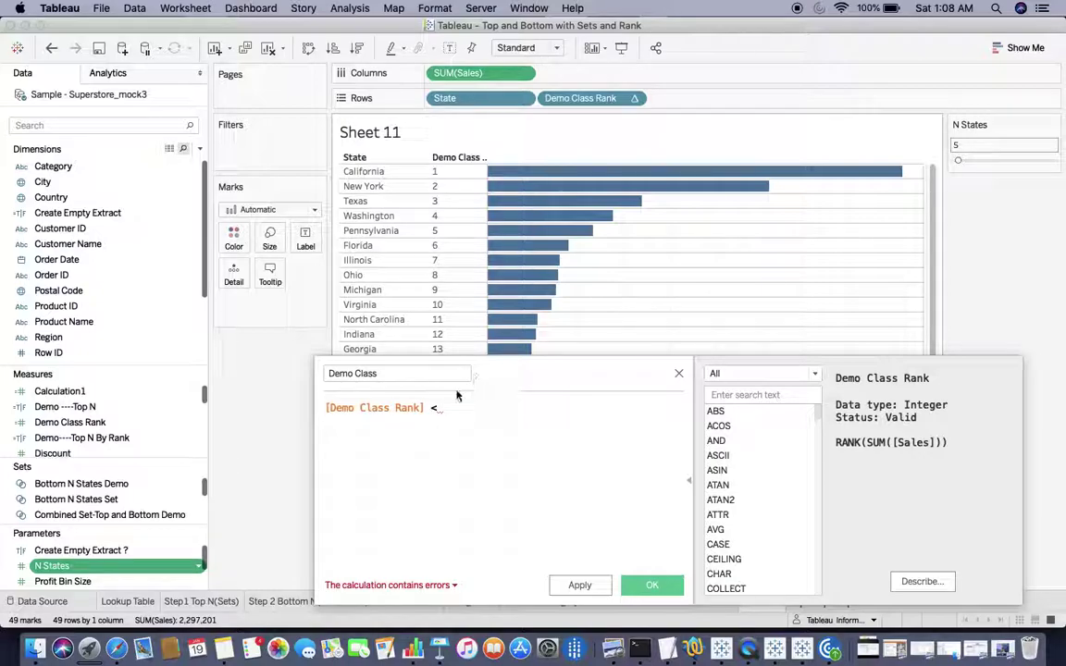
left_click_drag(67, 573, 471, 412)
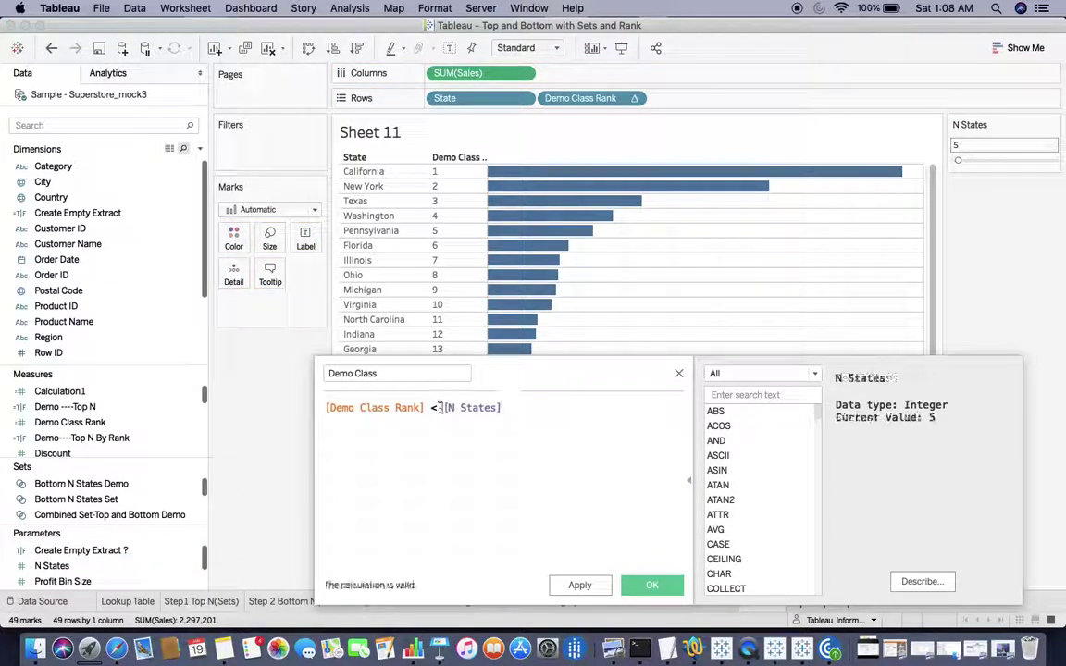
type("=")
left_click(388, 374)
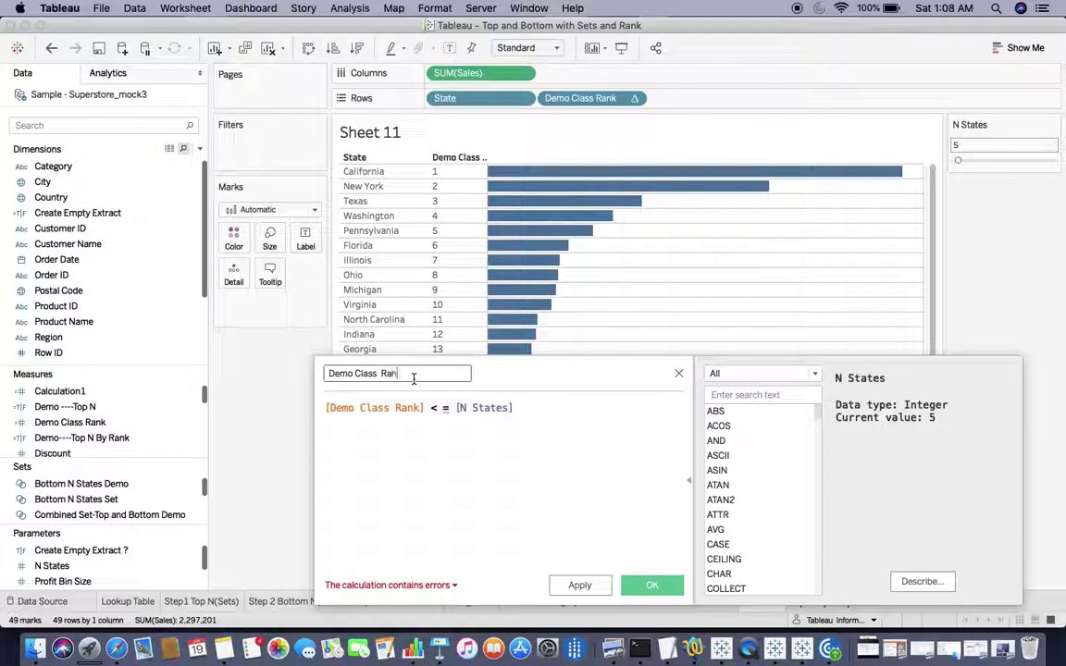
type("k..")
Step: Fix the formula to [Demo Class Rank] <= [N States] and save it as Demo Class Rank..Top N
left_click(426, 588)
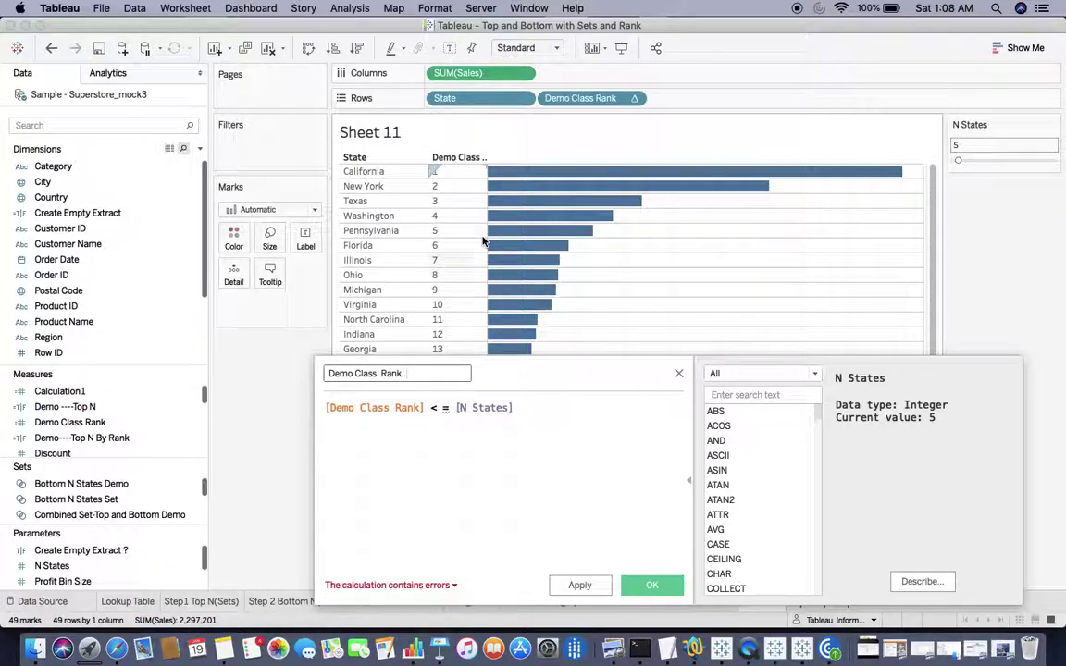
double_click(504, 408)
key("BackSpace")
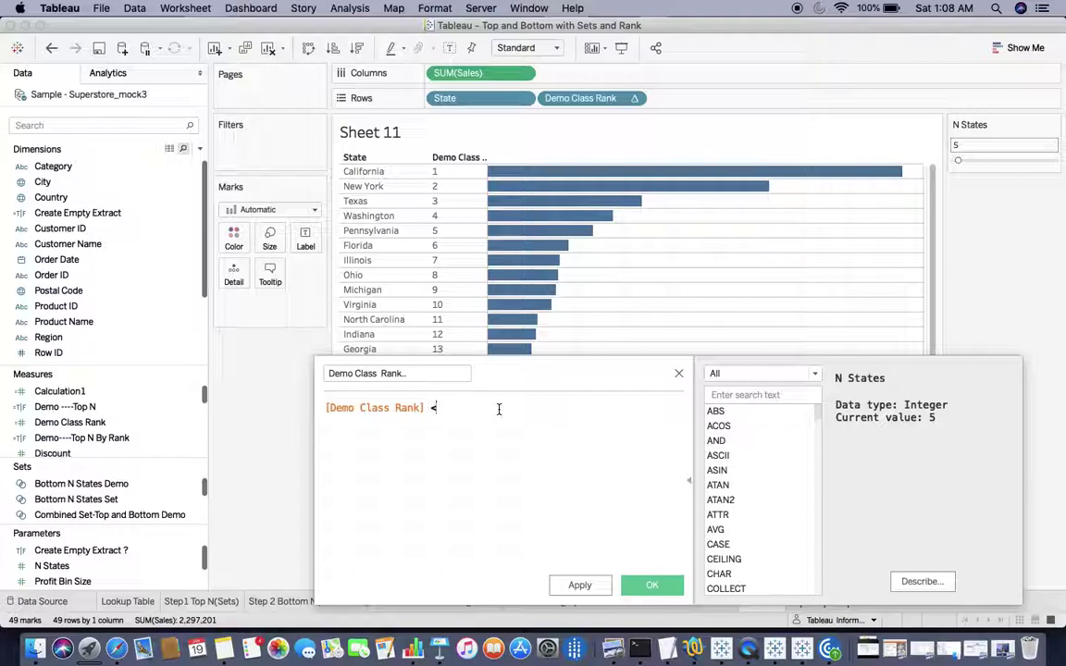
type("= n")
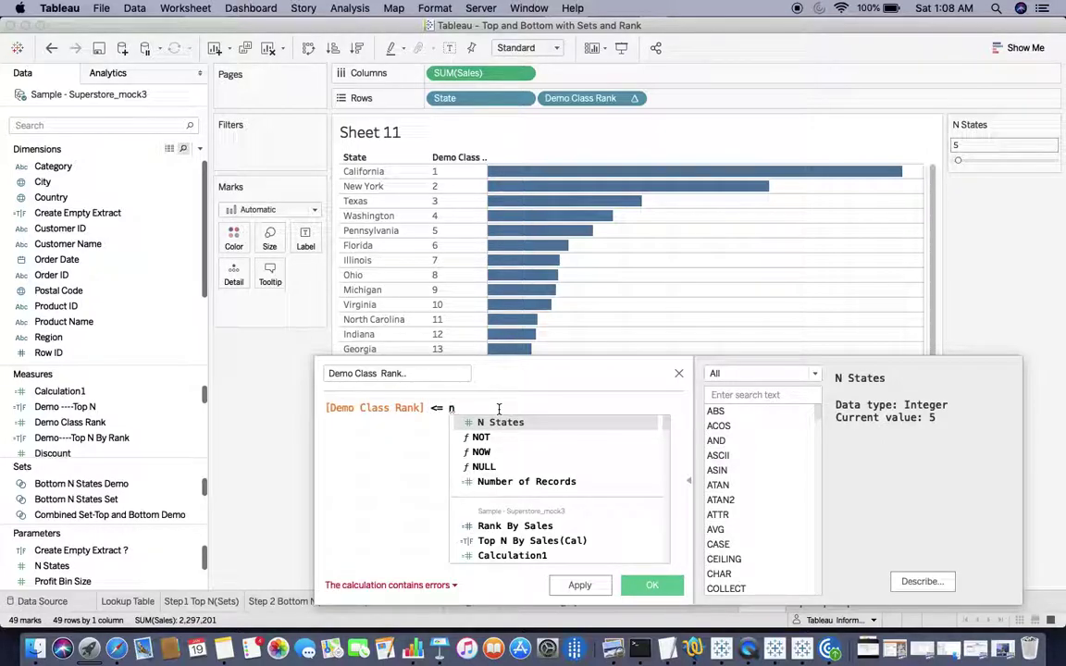
key("Return")
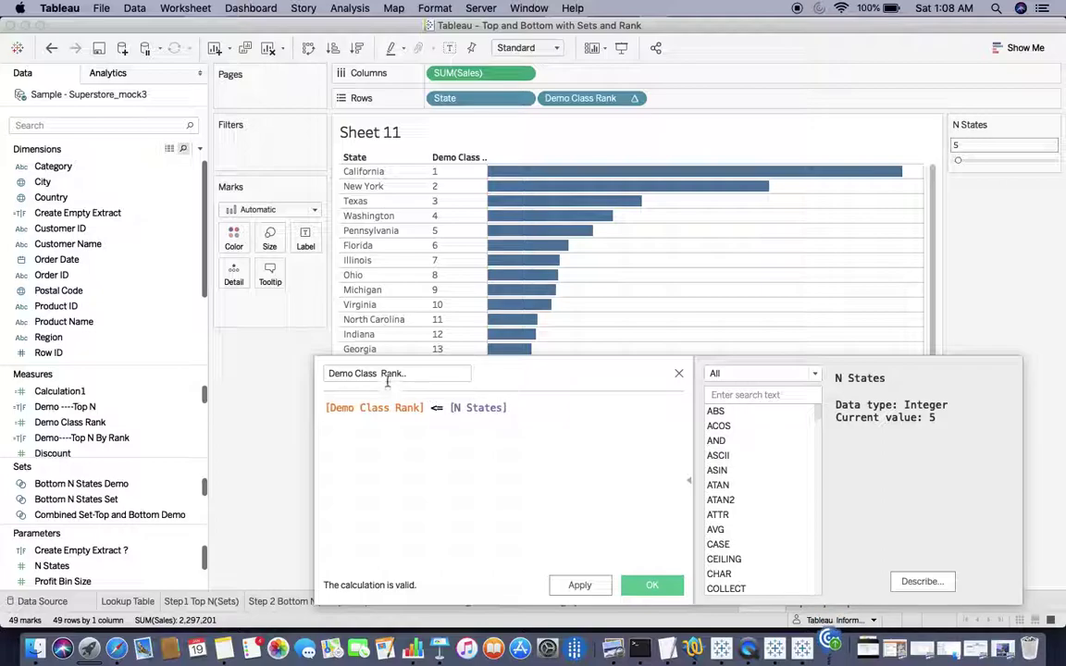
key("Return")
left_click(441, 376)
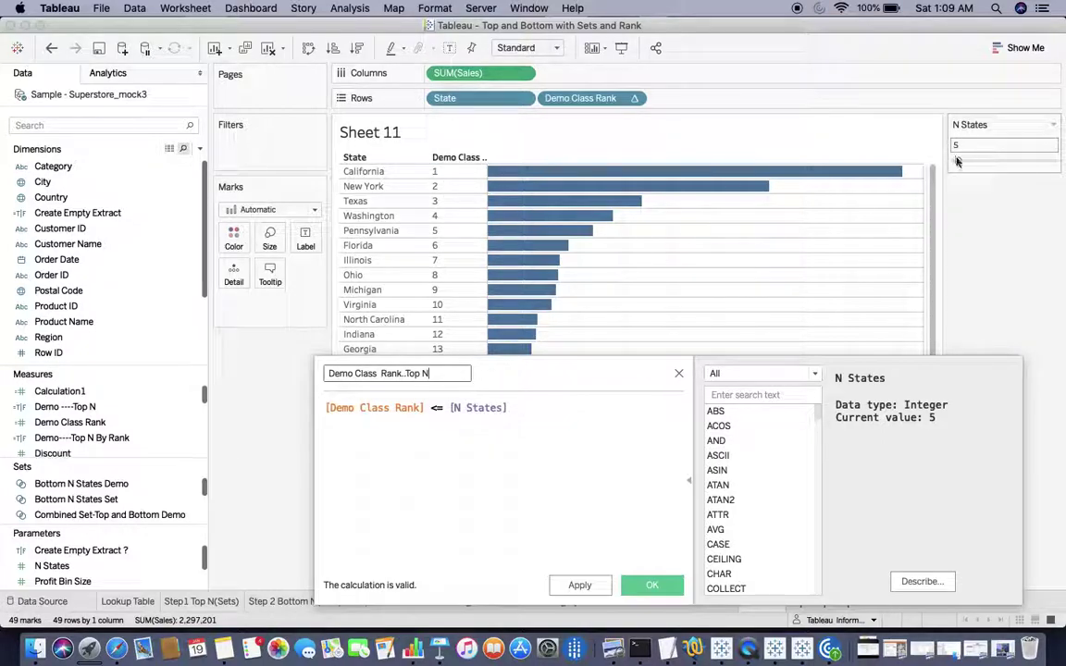
left_click(648, 585)
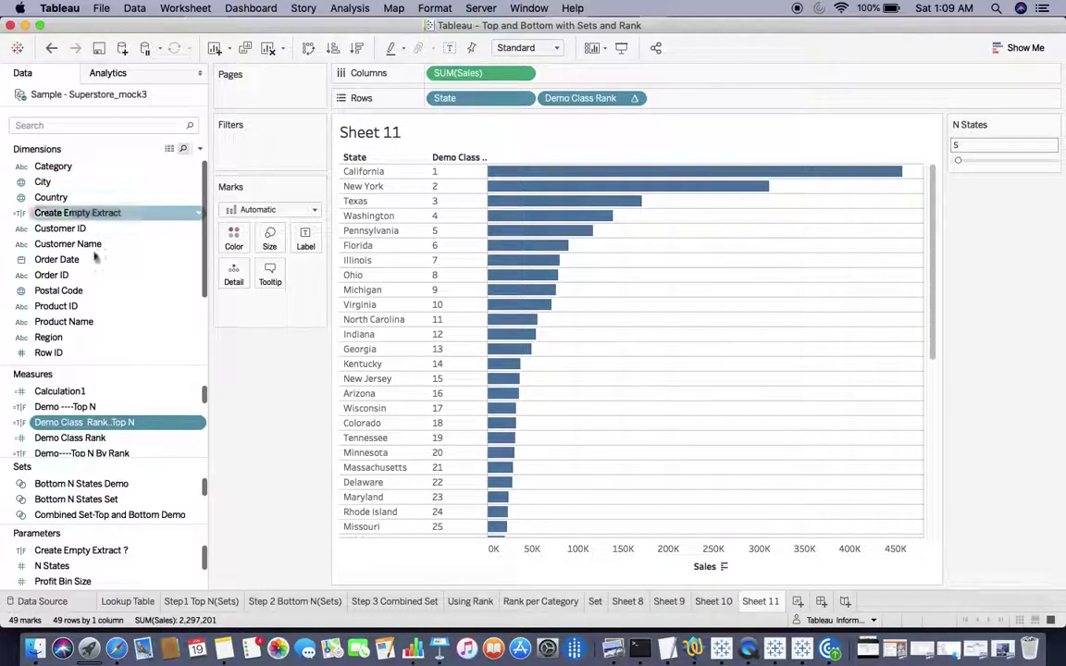
Step: Filter Sheet 11 to Demo Class Rank..Top N = True and raise N States to 12
left_click_drag(139, 422, 266, 155)
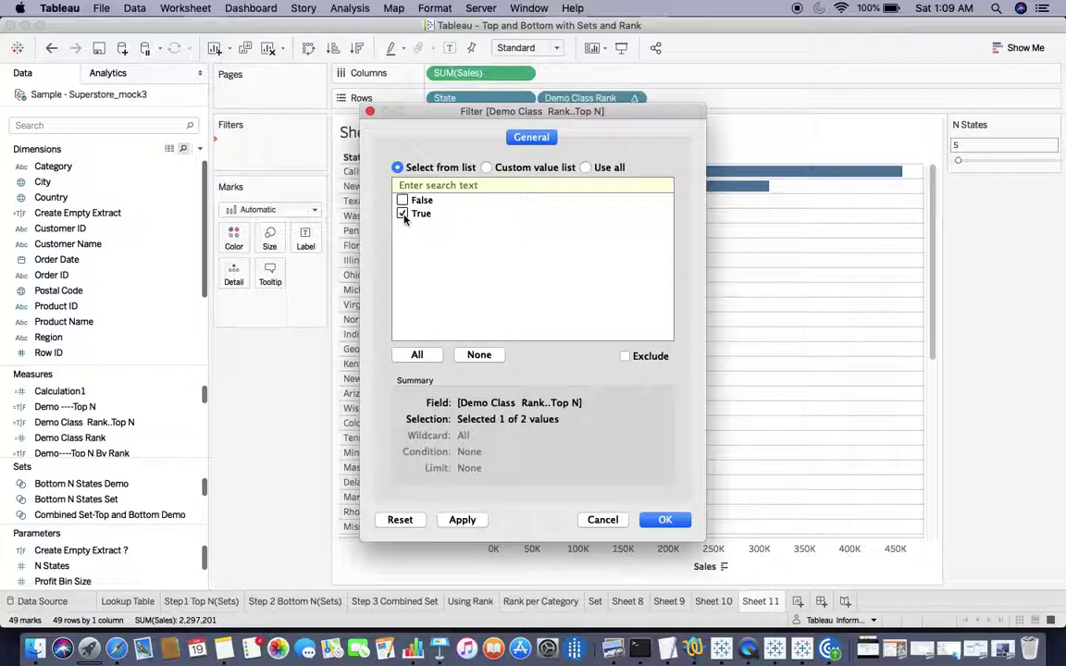
left_click(662, 519)
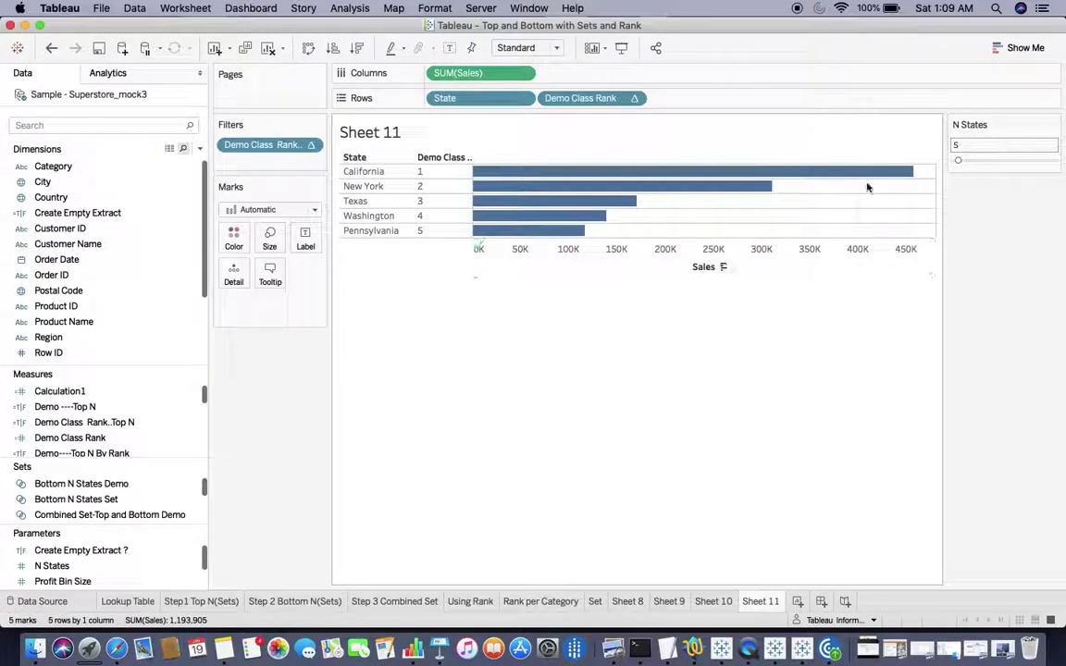
mouse_move(959, 161)
left_mouse_down()
mouse_move(974, 164)
mouse_move(962, 164)
left_mouse_up()
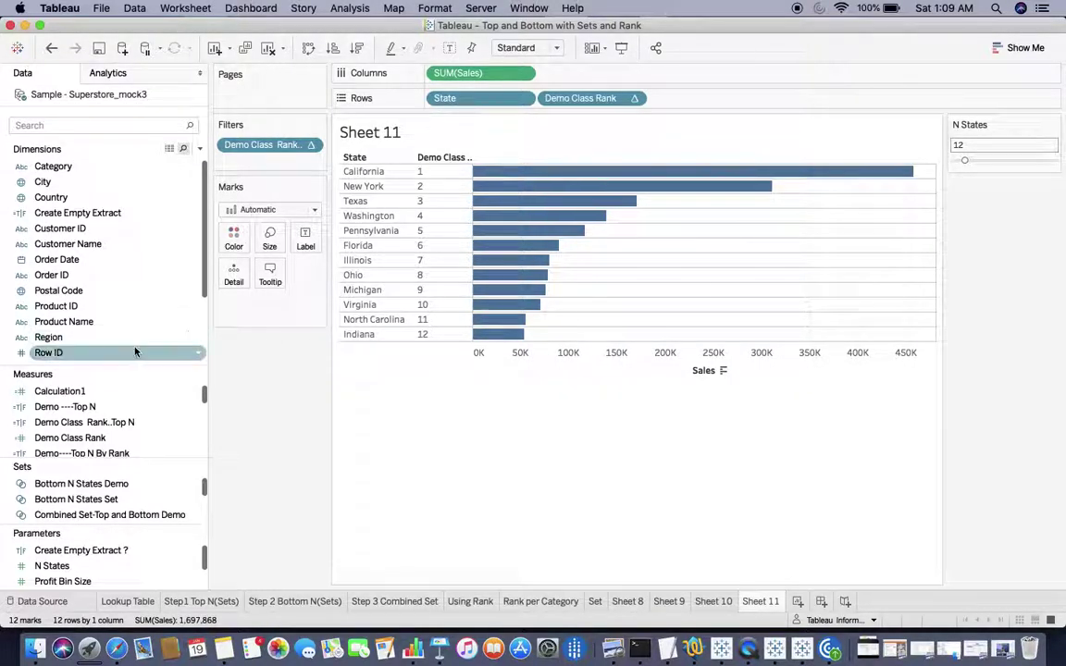
Step: Open Demo Class Rank's formula for review and close it unchanged
right_click(110, 444)
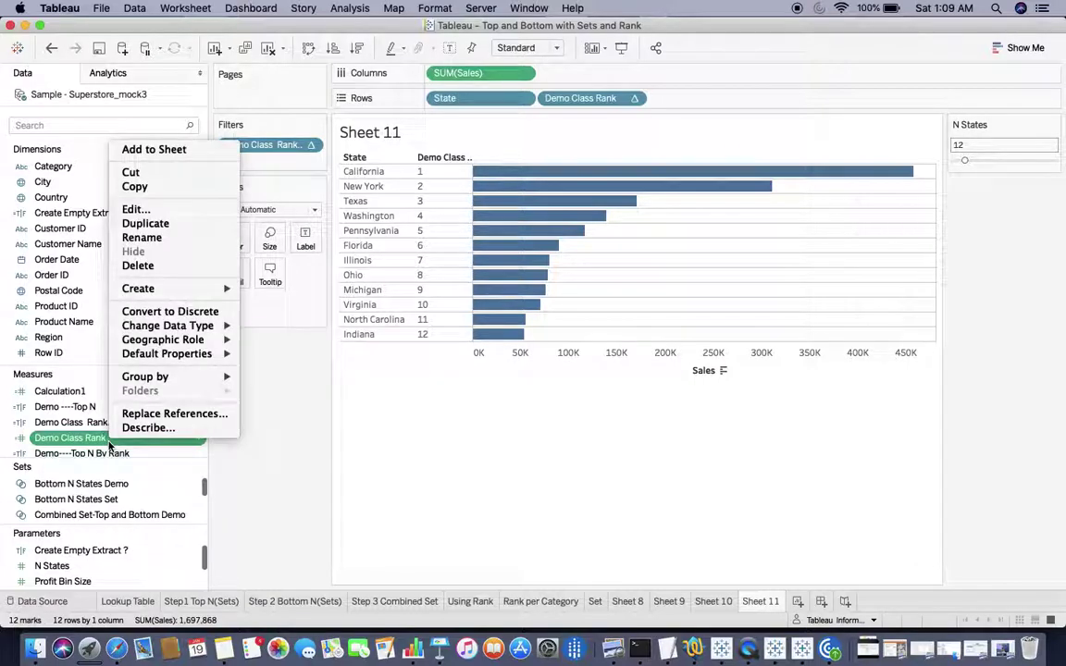
left_click(171, 213)
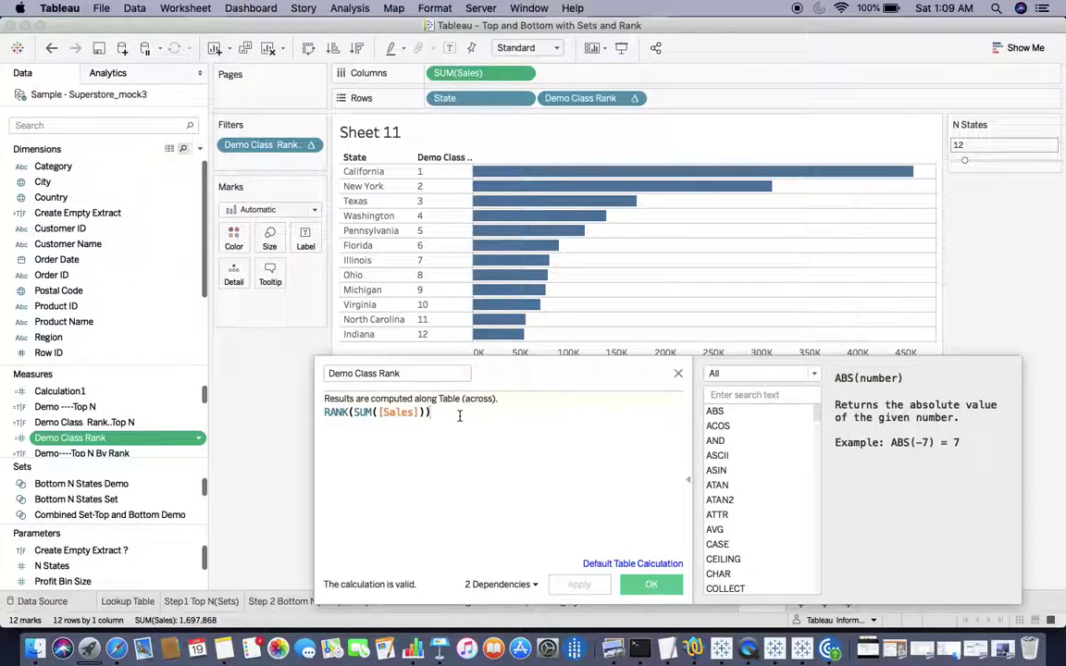
left_click(652, 584)
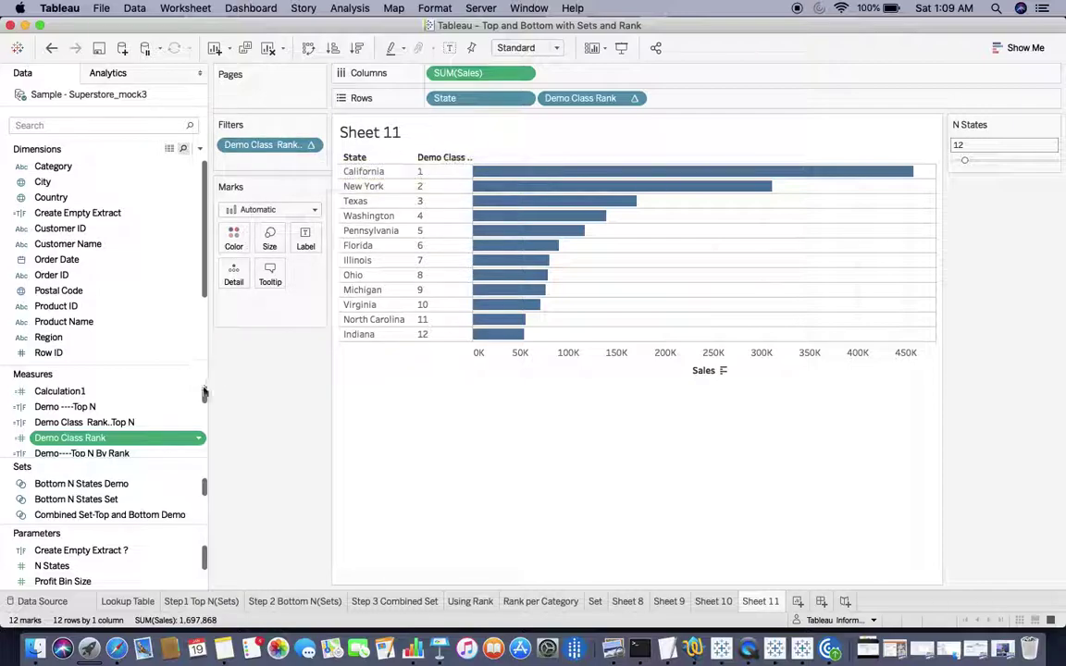
Step: Open the Top N formula and add an OR line for a bottom-N condition
right_click(155, 429)
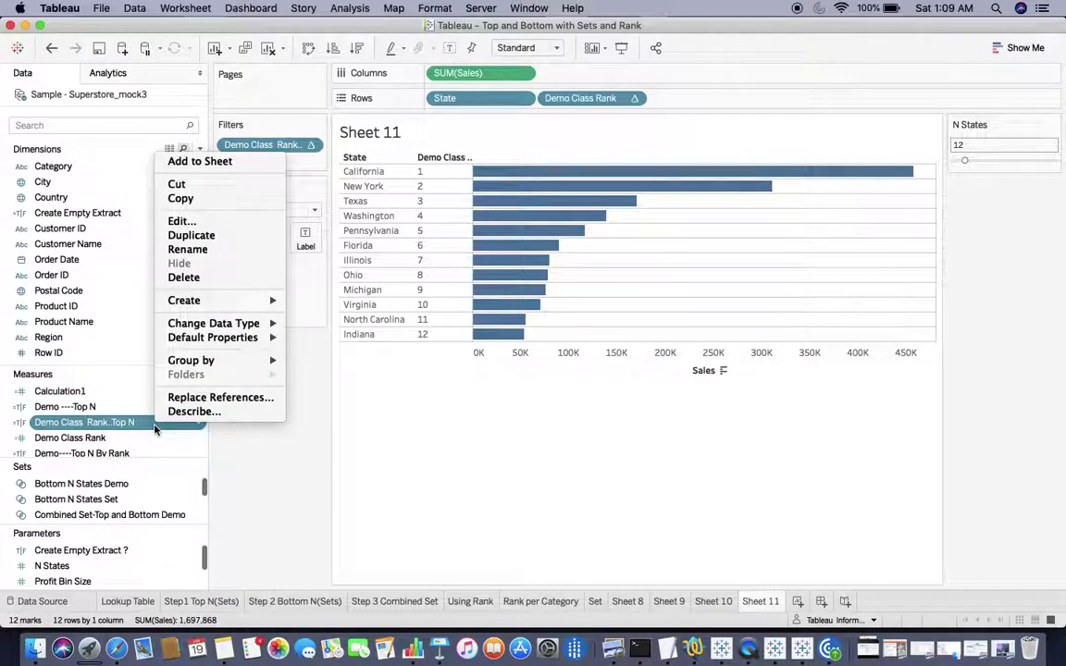
left_click(186, 220)
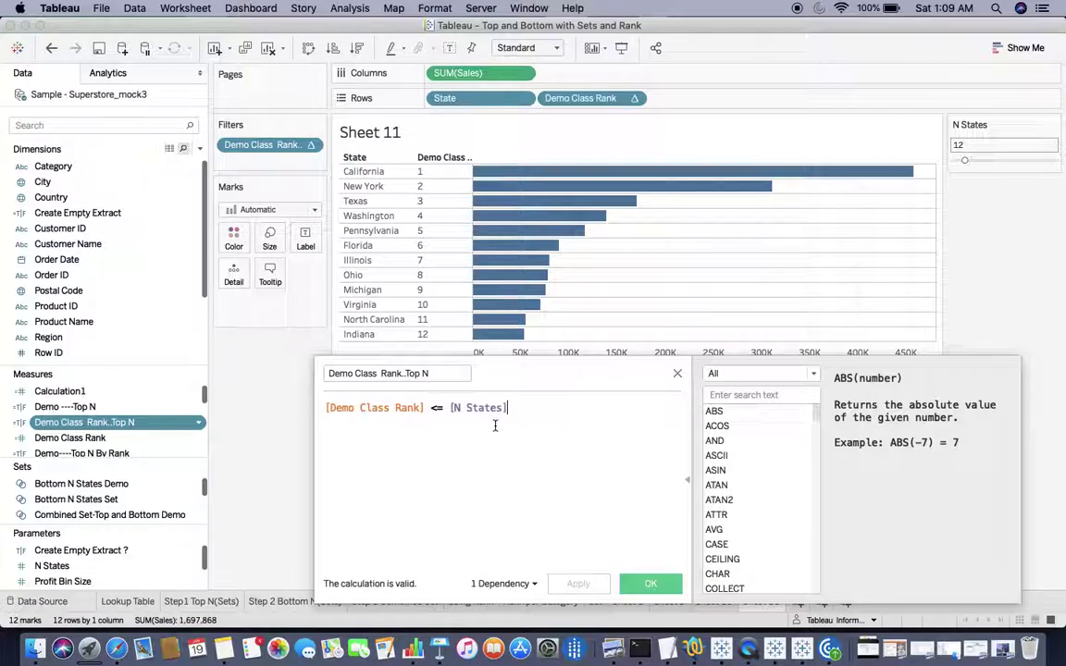
key("Return")
type("OR")
key("Return")
type("SIZE")
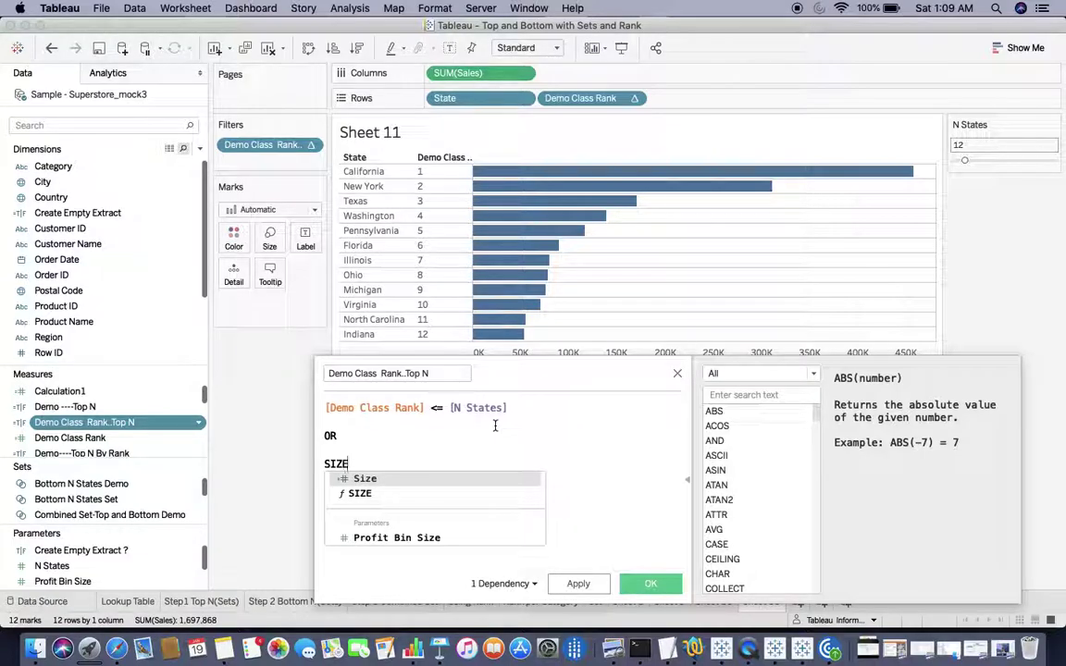
key("Down")
key("Return")
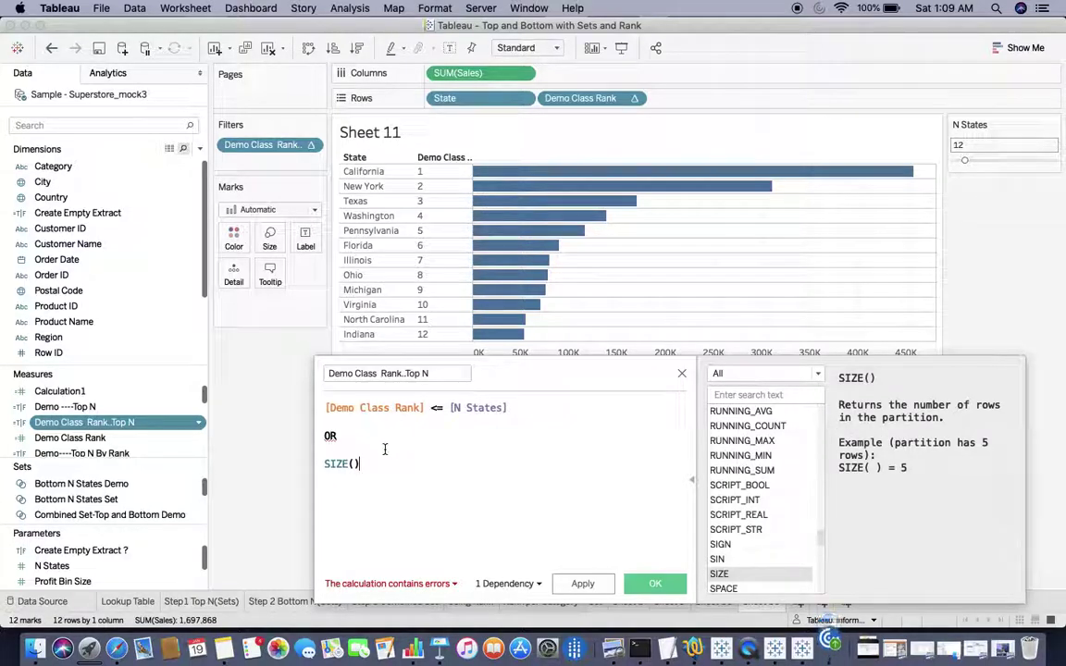
Step: Complete the bottom test as [Demo Class Rank] >= SIZE()-[N States]
double_click(375, 408)
key("super+c")
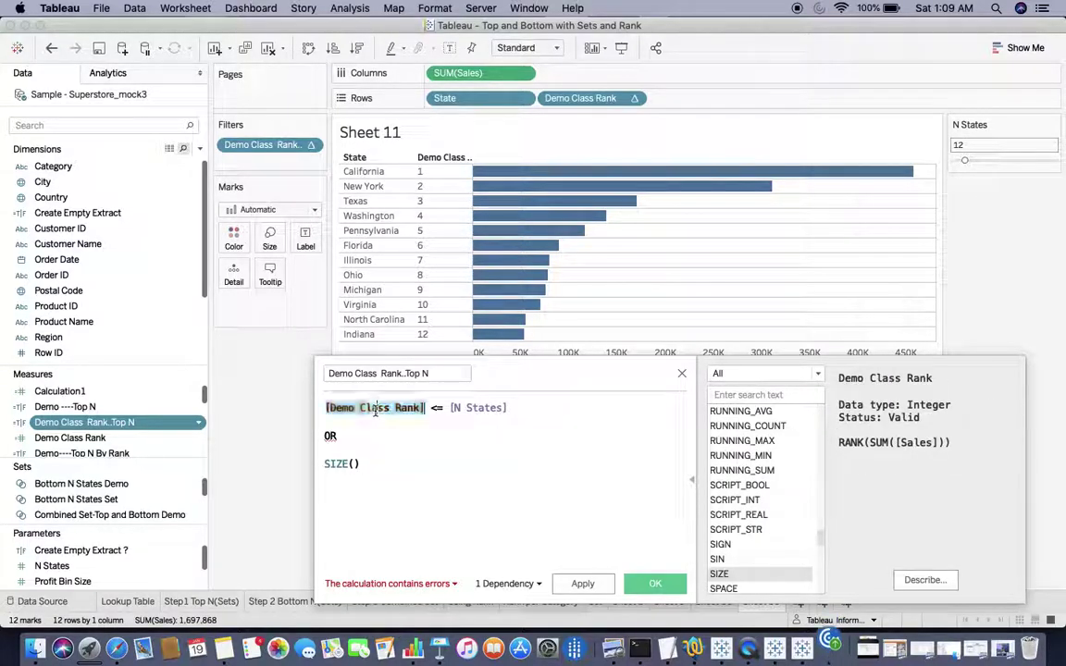
left_click(327, 461)
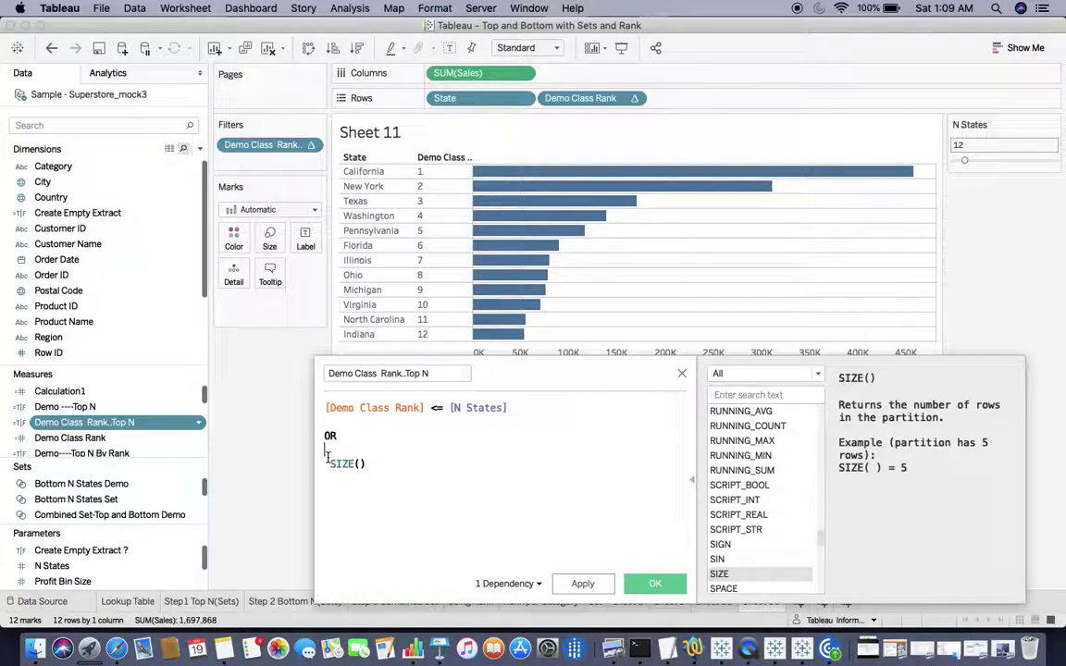
key("super+v")
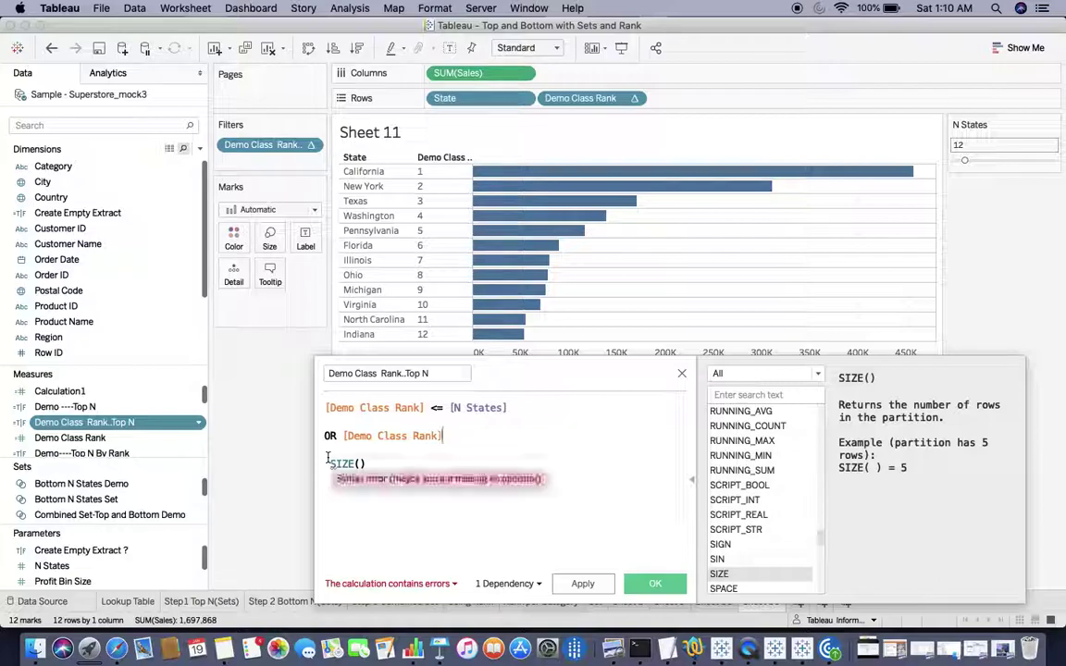
triple_click(329, 462)
key("BackSpace")
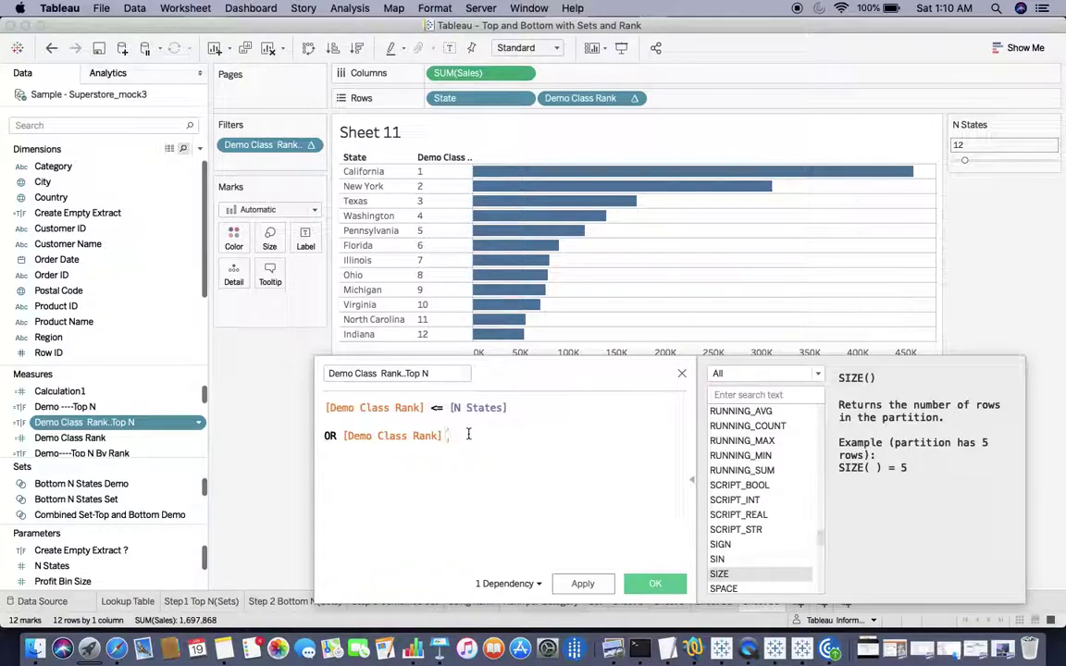
type(">=")
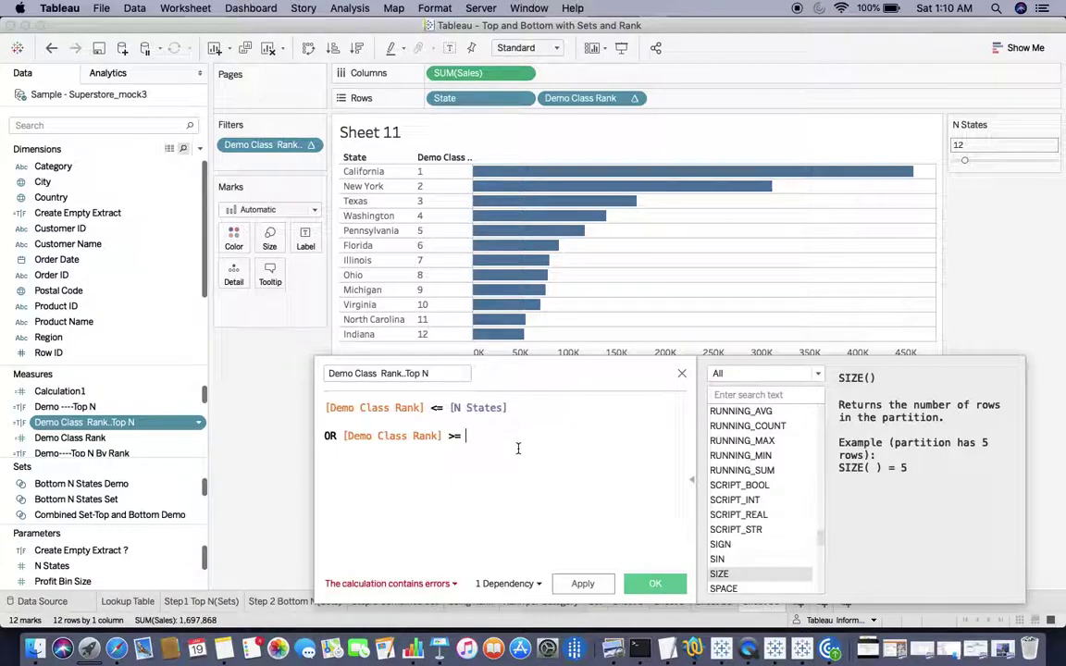
type("SIZ")
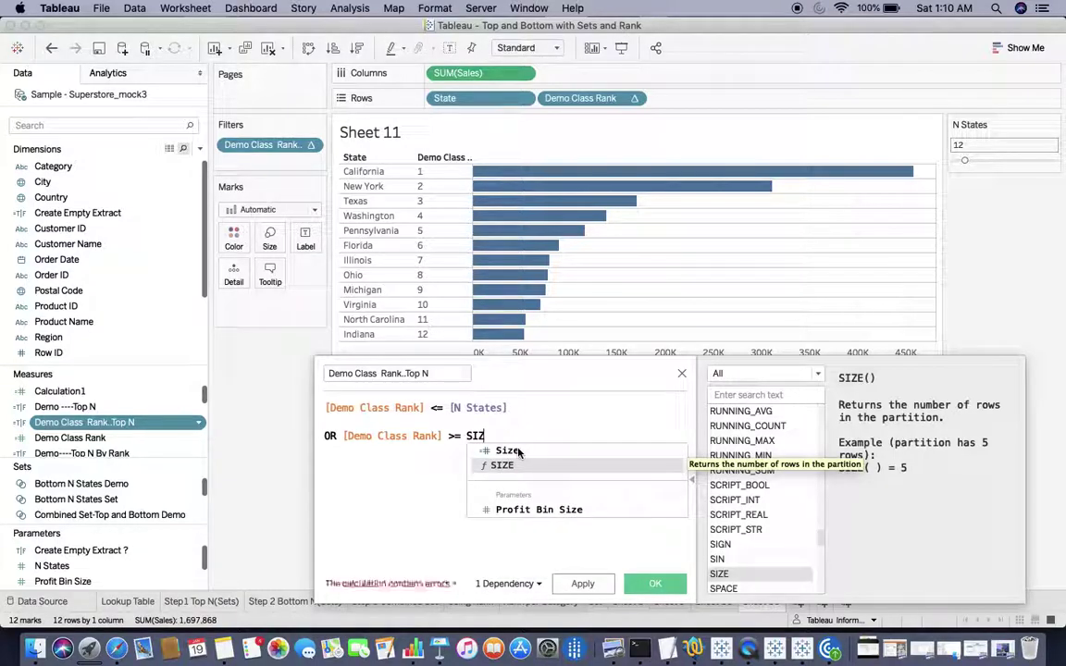
key("Return")
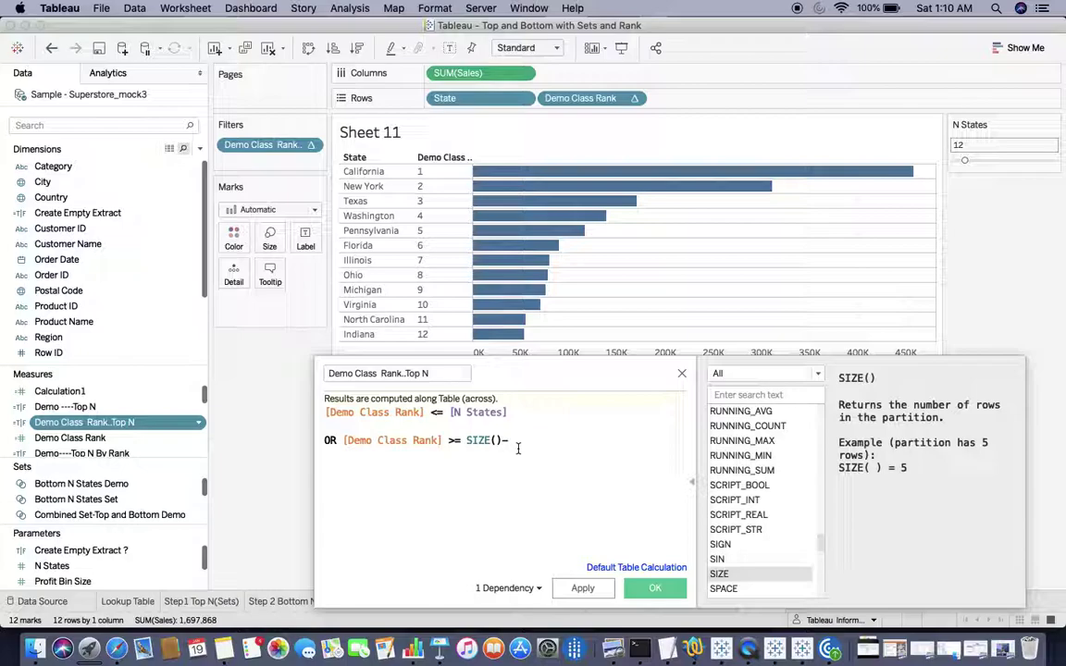
type("-[N")
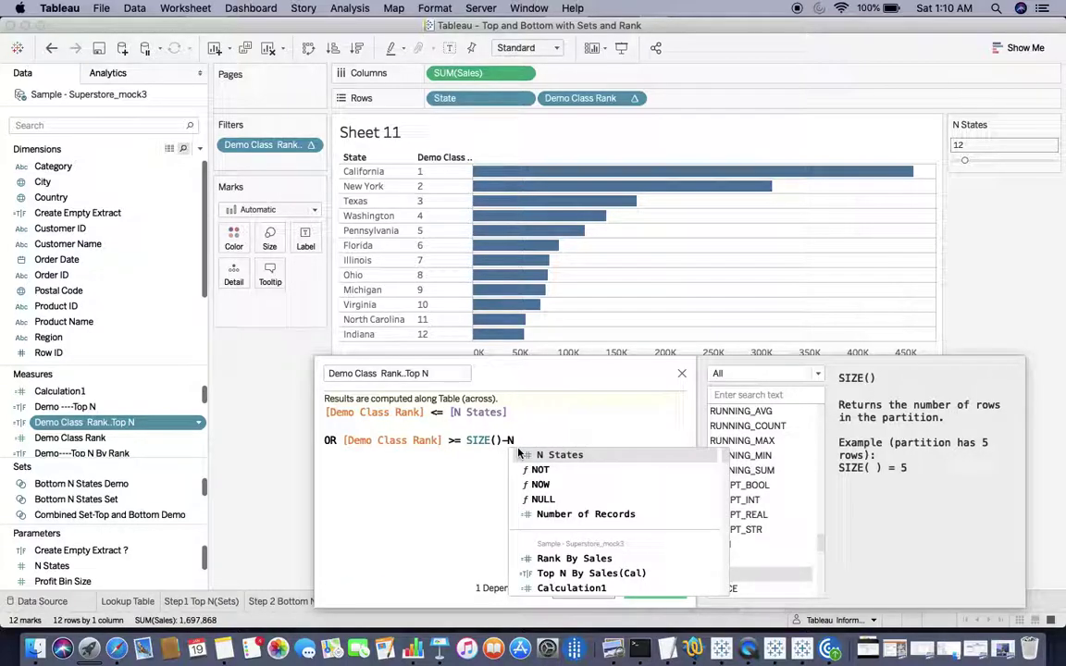
key("Return")
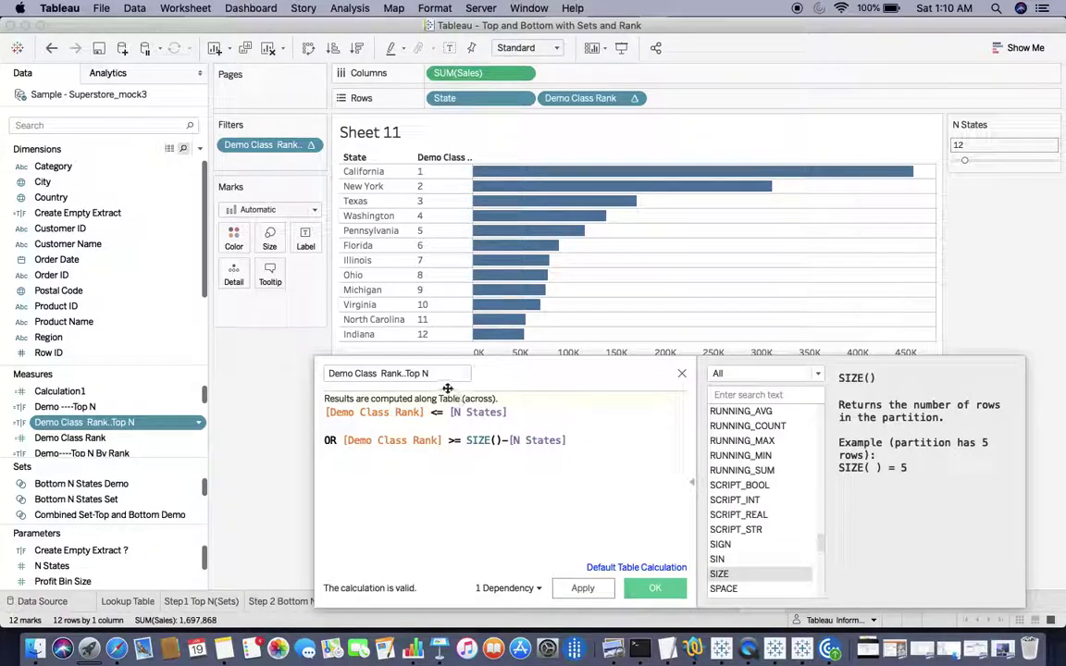
Step: Rename the calculation to Demo Class Rank..Top N & Bottom N and save it
left_click(443, 373)
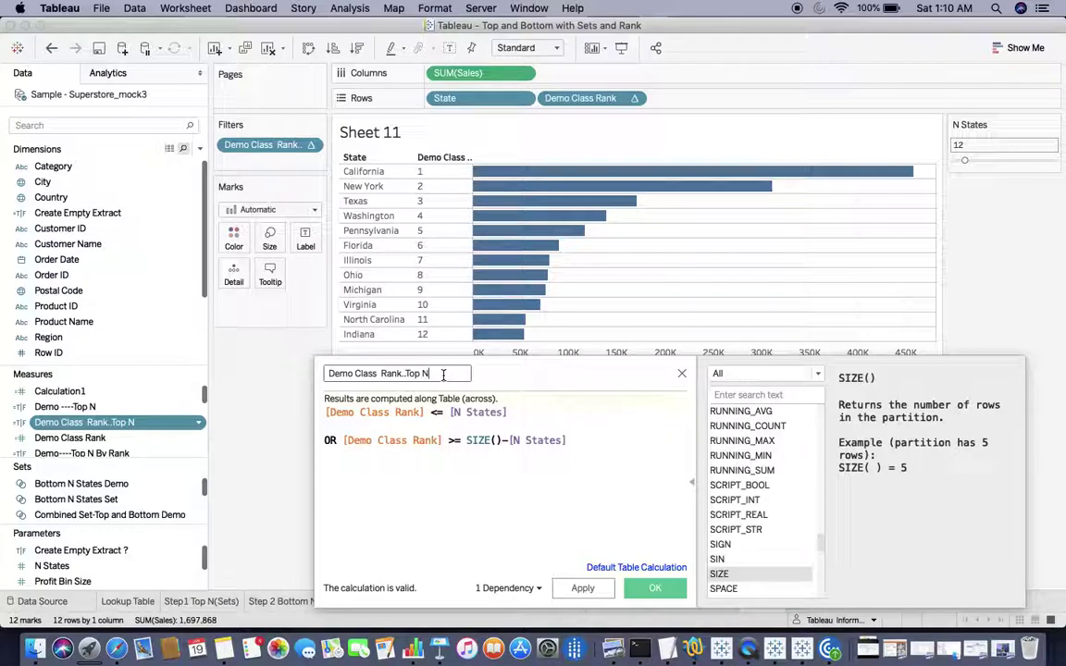
type("& Bottom N")
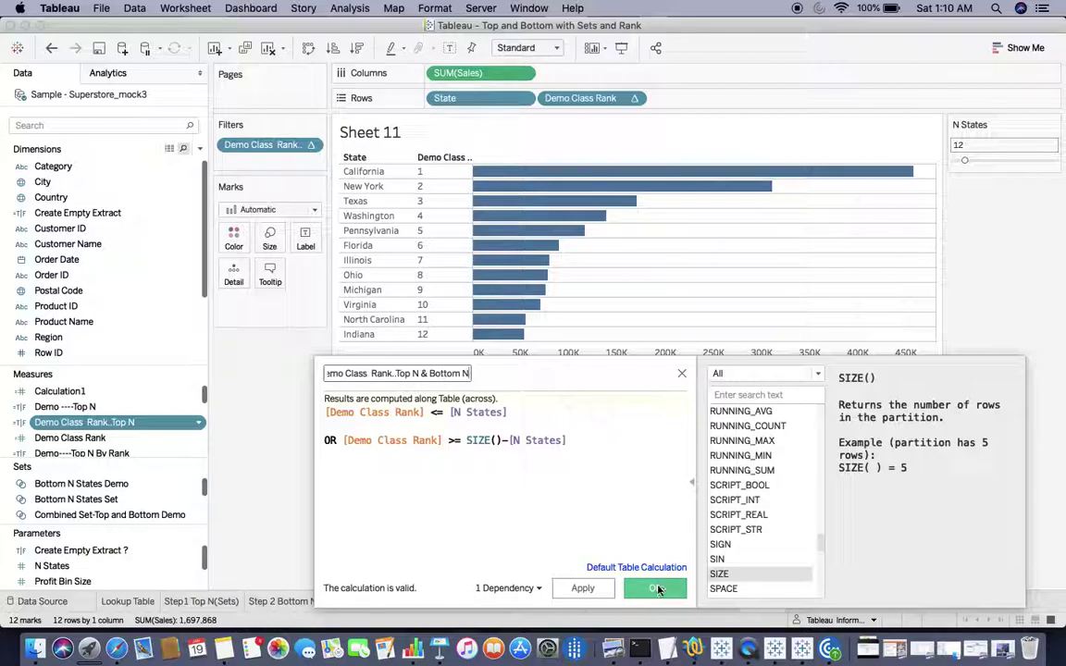
left_click(658, 590)
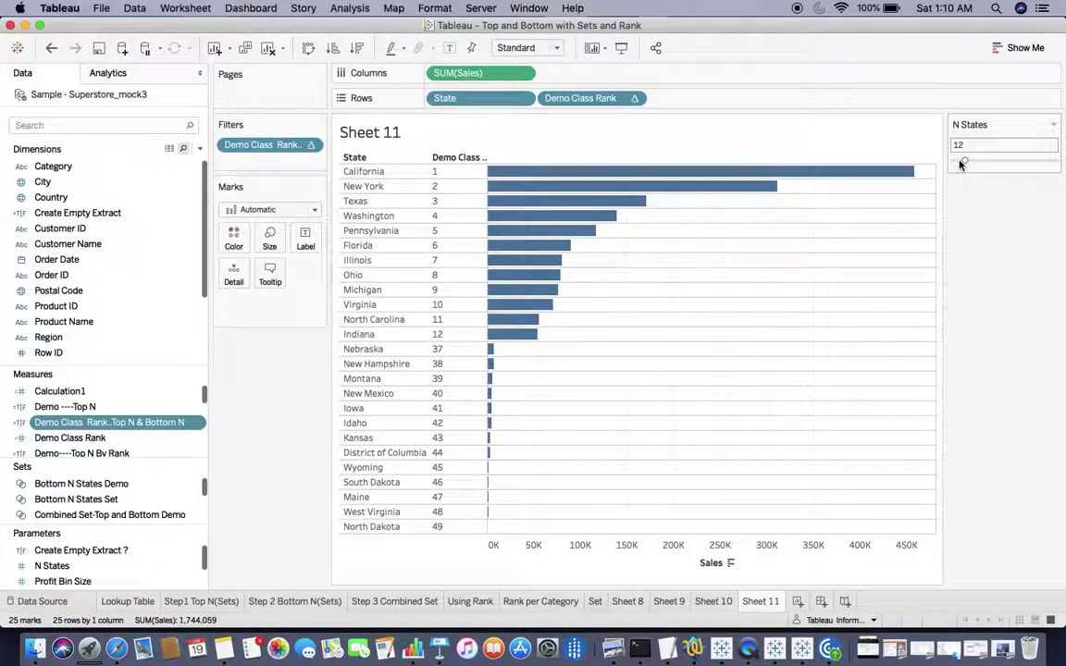
Step: Set N States to 7 and change the bottom test from >= to > SIZE()-[N States]
left_click_drag(961, 164, 958, 164)
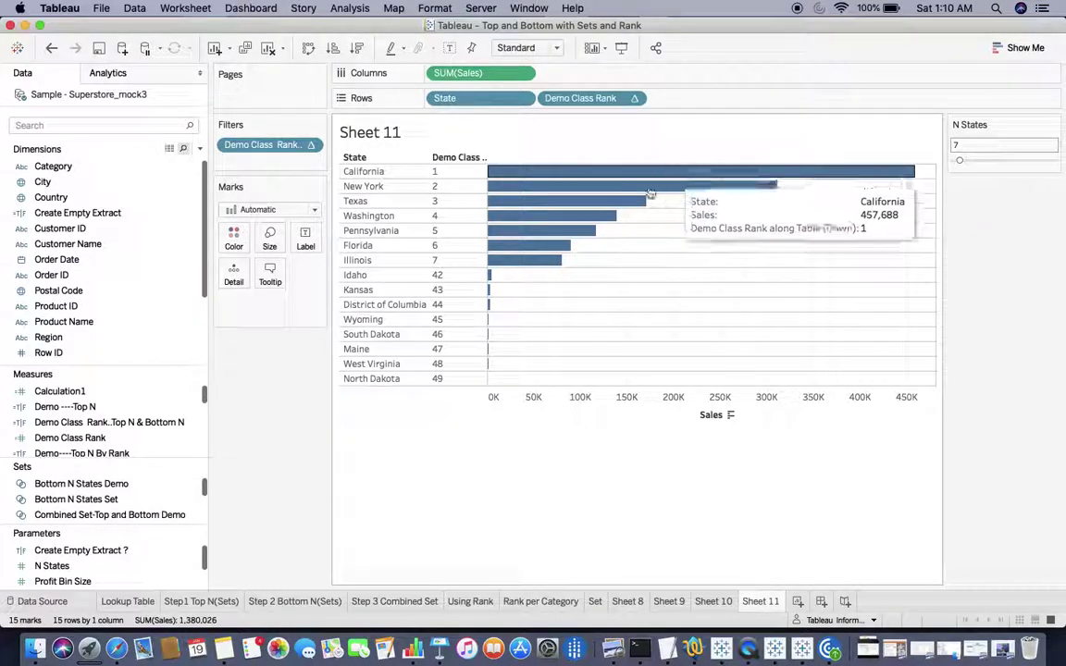
right_click(145, 426)
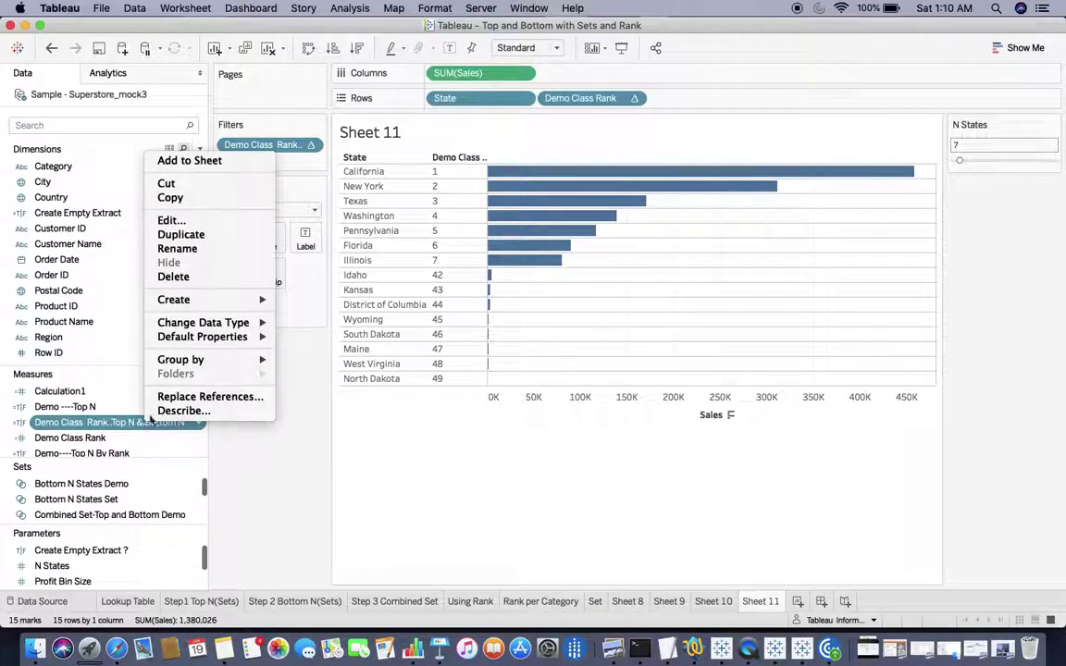
left_click(173, 220)
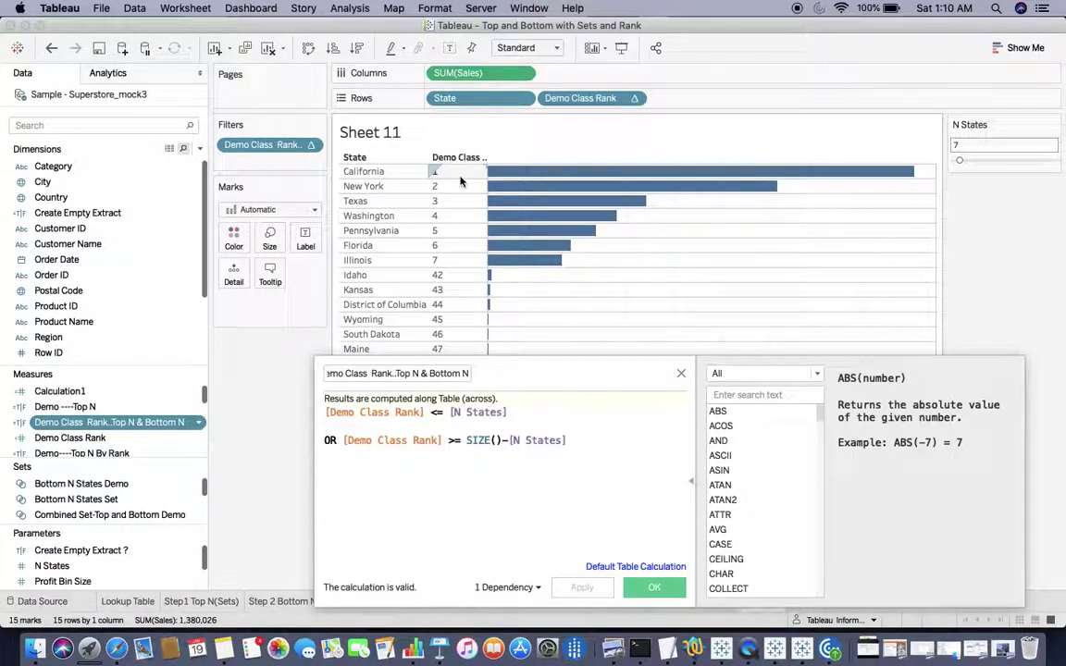
left_click_drag(518, 378, 511, 428)
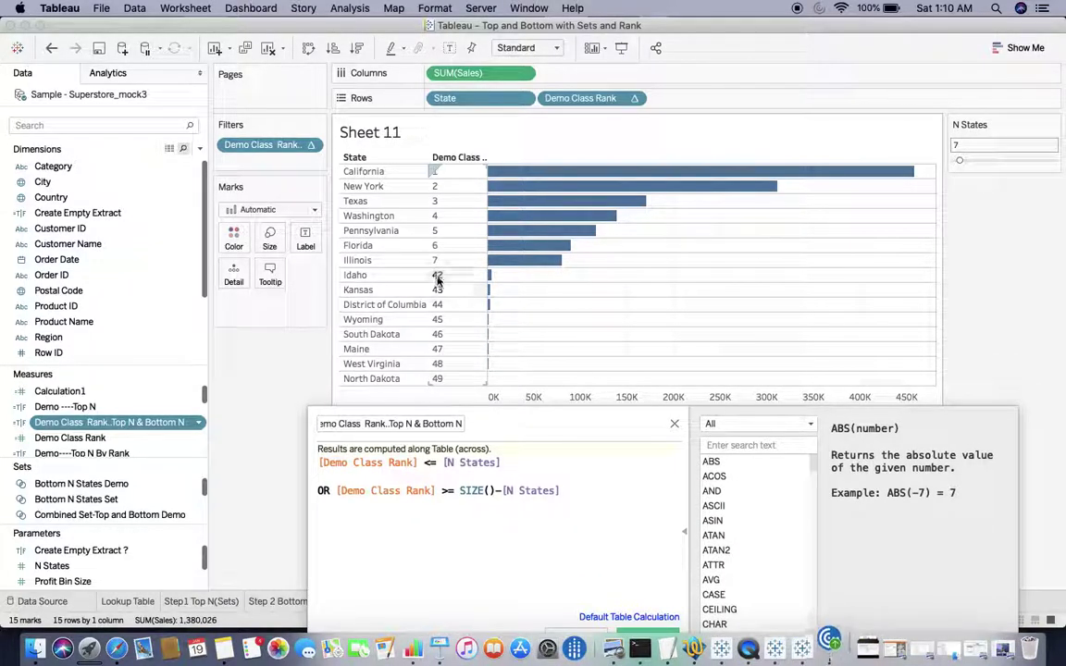
left_click(455, 490)
key("BackSpace")
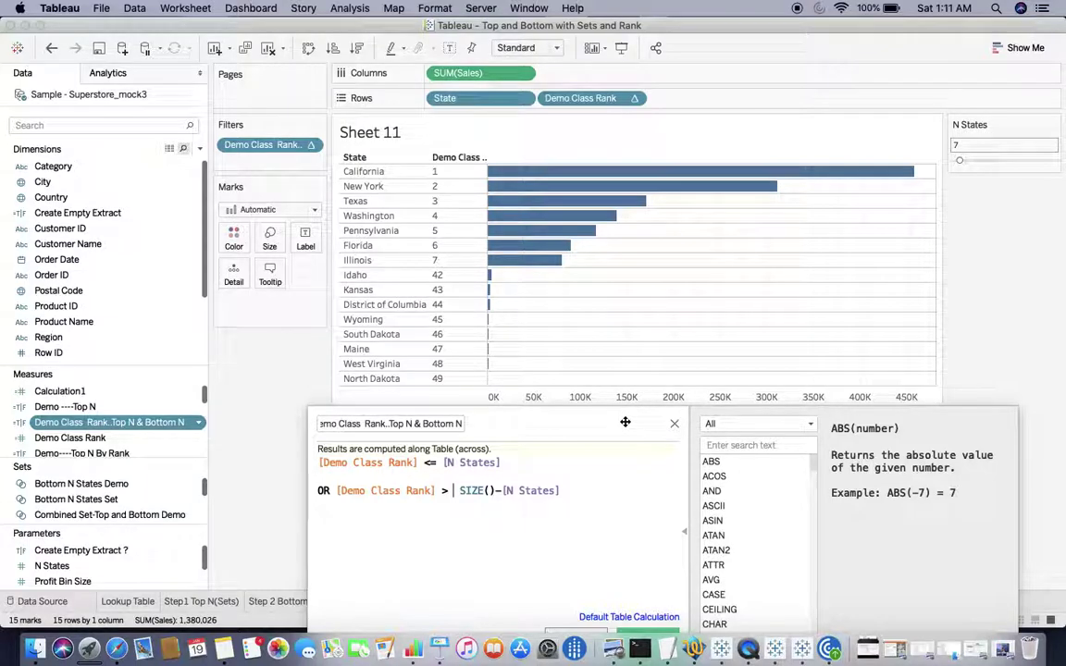
left_click_drag(624, 421, 618, 373)
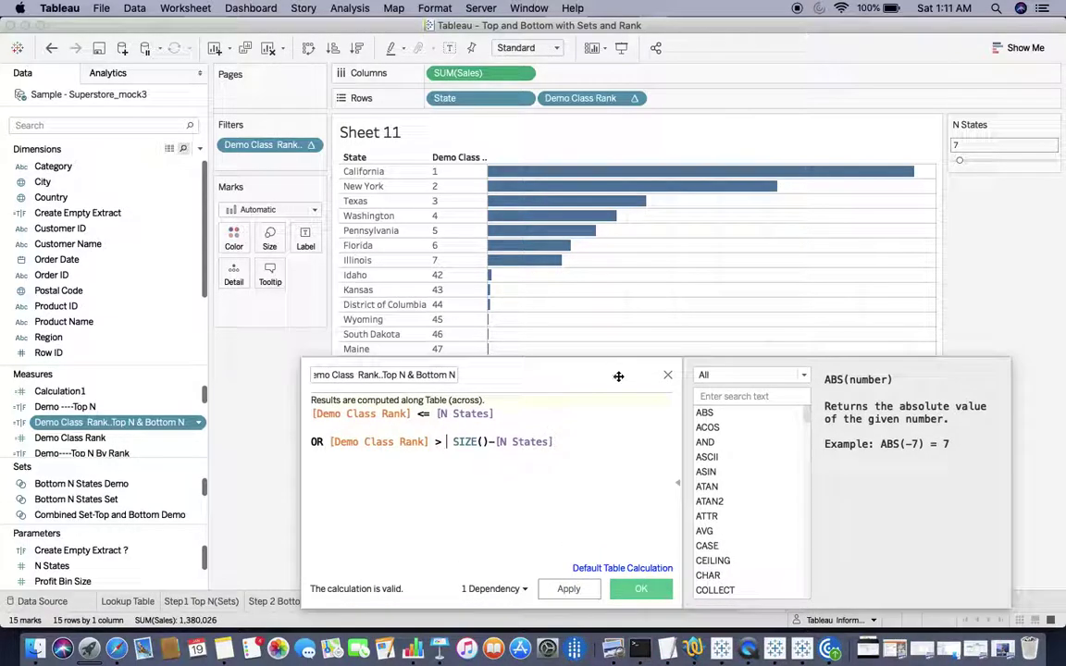
left_click(638, 588)
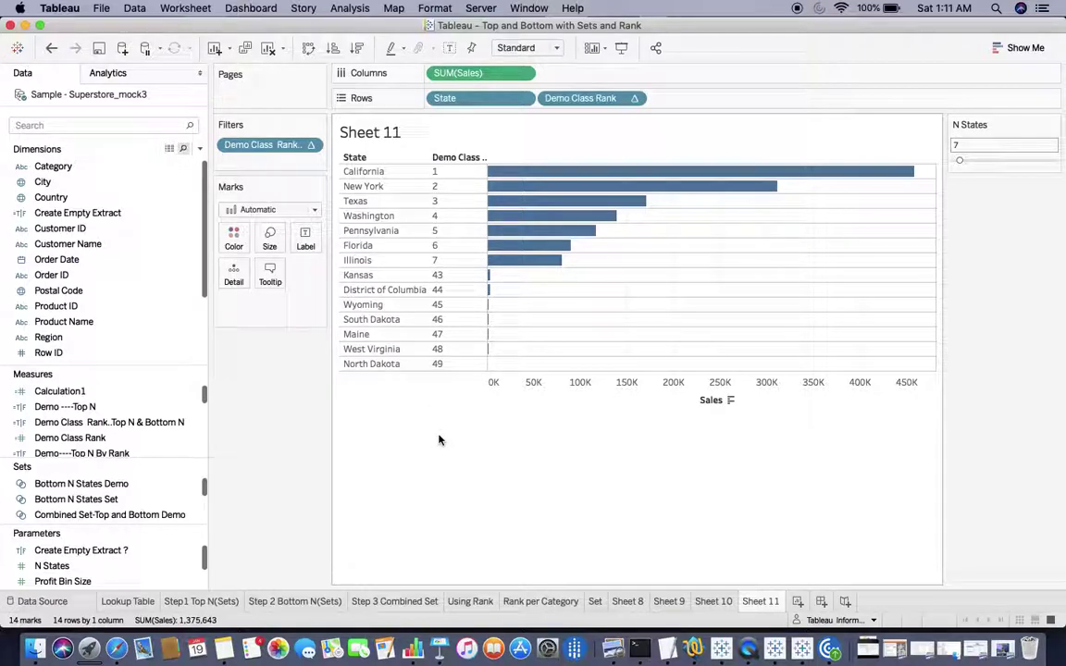
key("super+Tab")
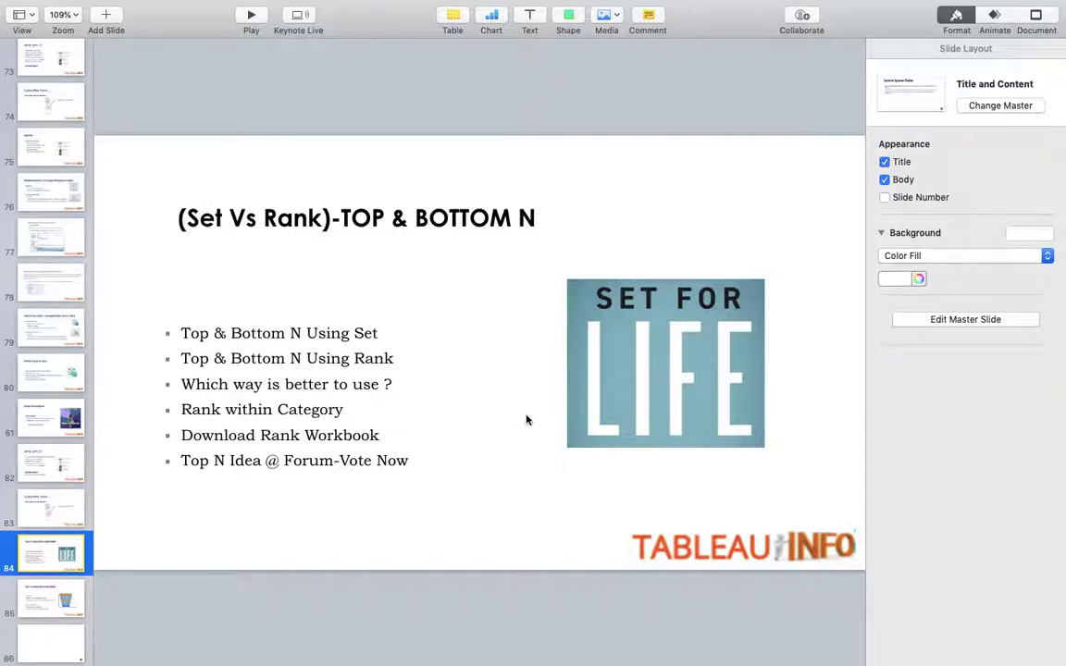
key("Down")
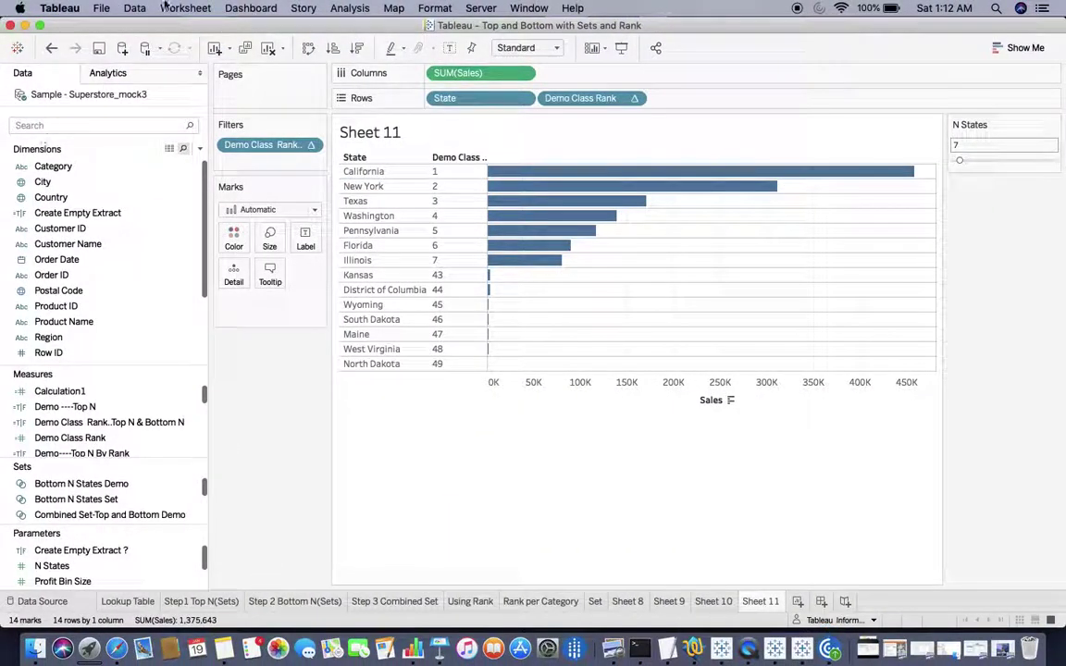
Step: Search for 'REG' and add Region to Rows ahead of State
left_click(82, 124)
type("RE")
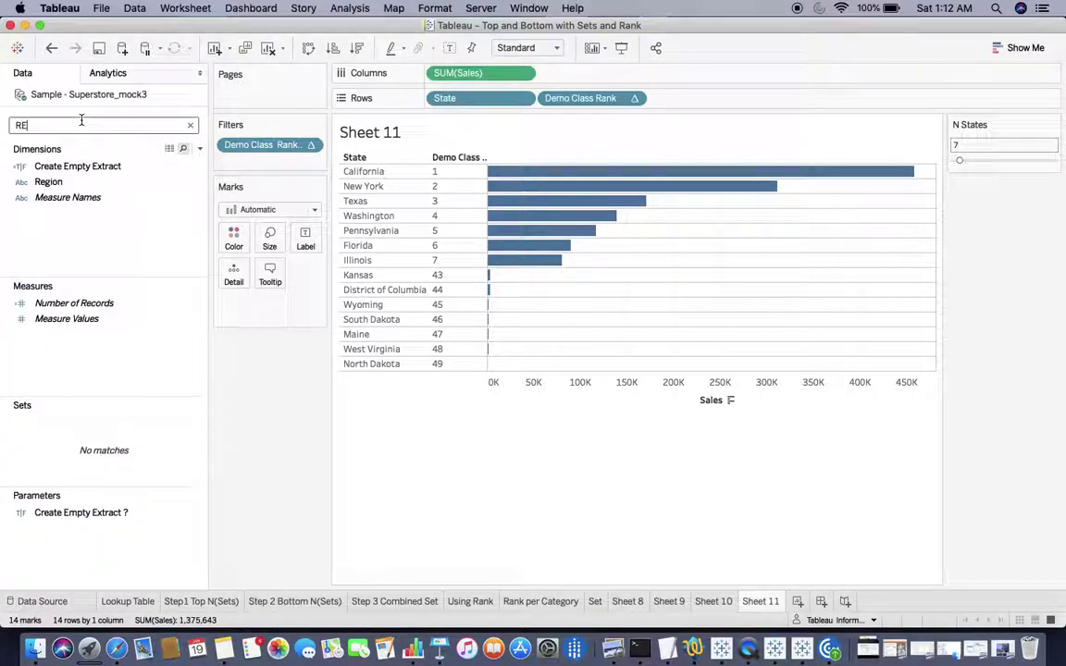
type("G")
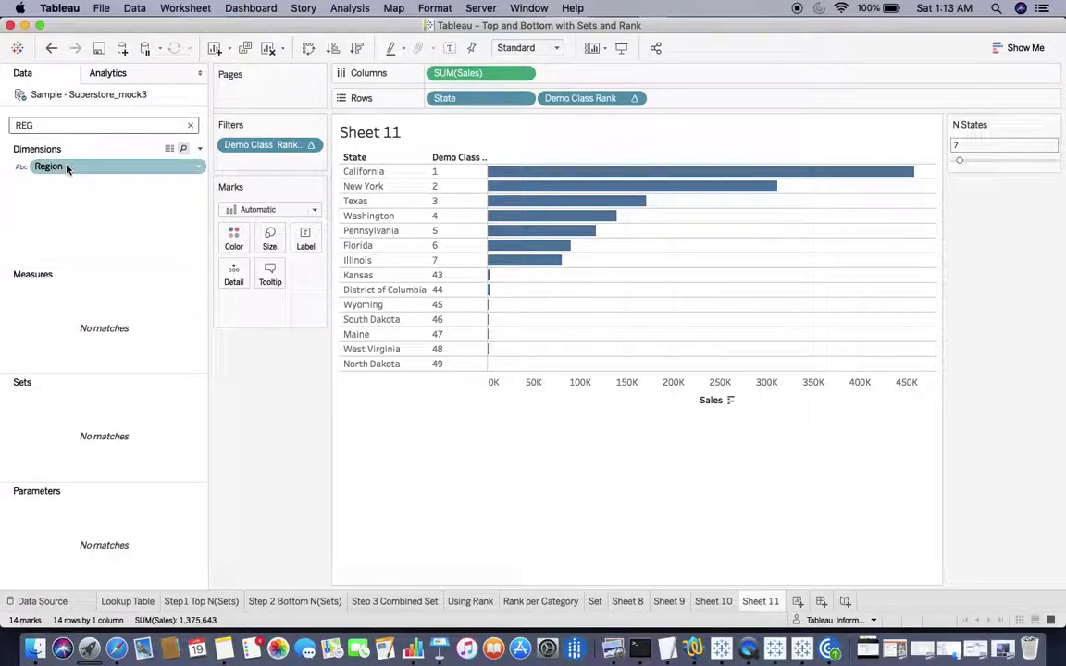
left_click_drag(66, 167, 431, 102)
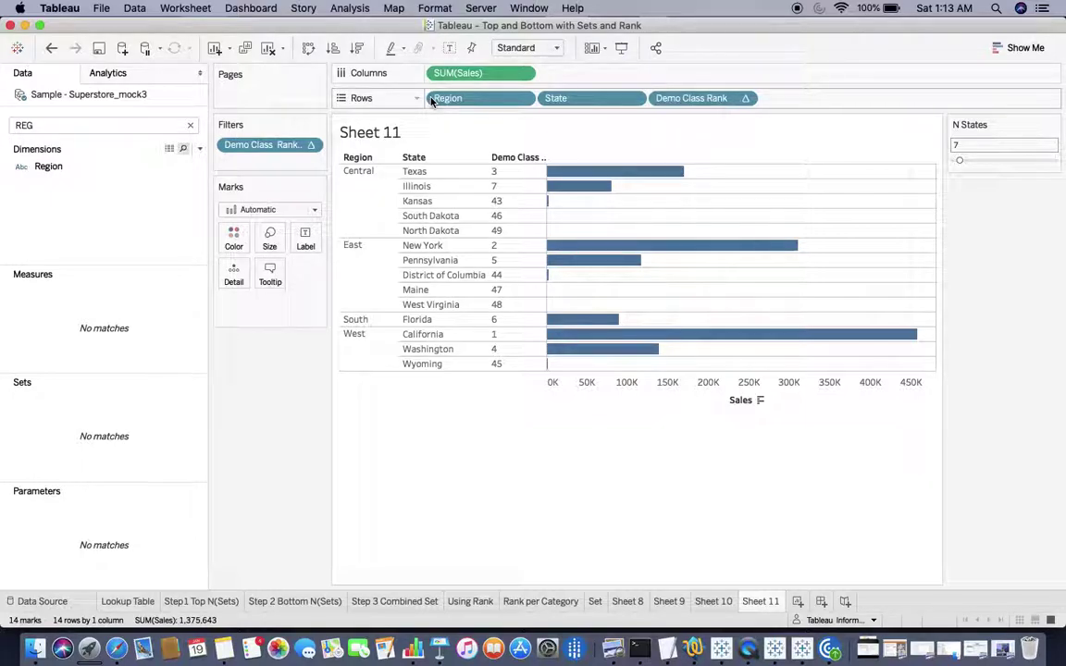
Step: Set the top/bottom filter's table calculation to Specific Dimensions, restarting every Region
left_click(310, 146)
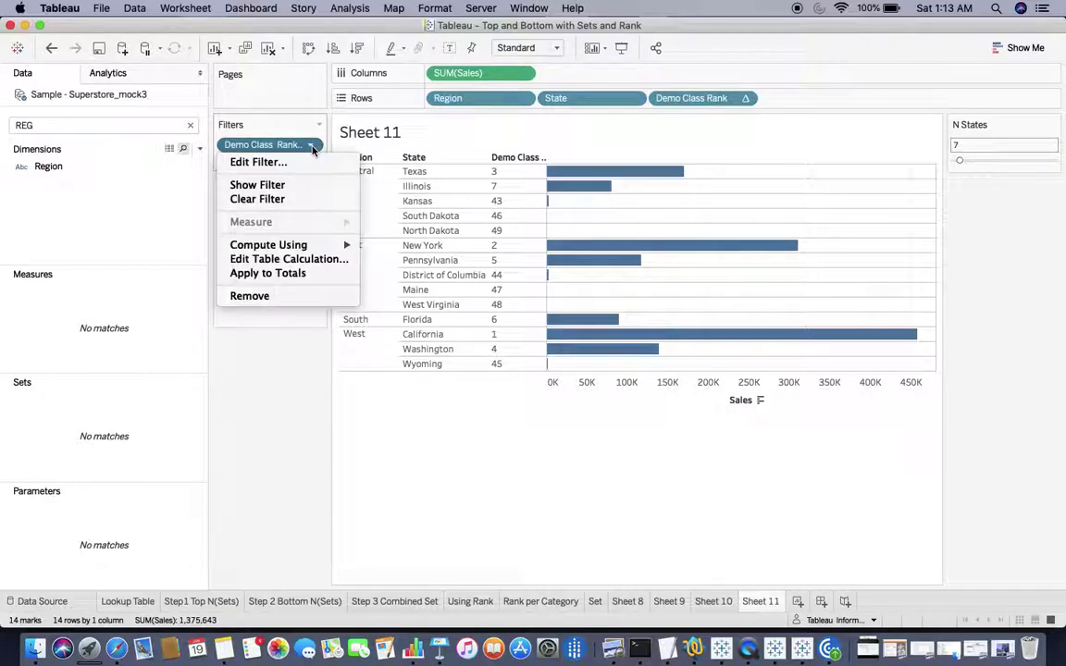
mouse_move(333, 247)
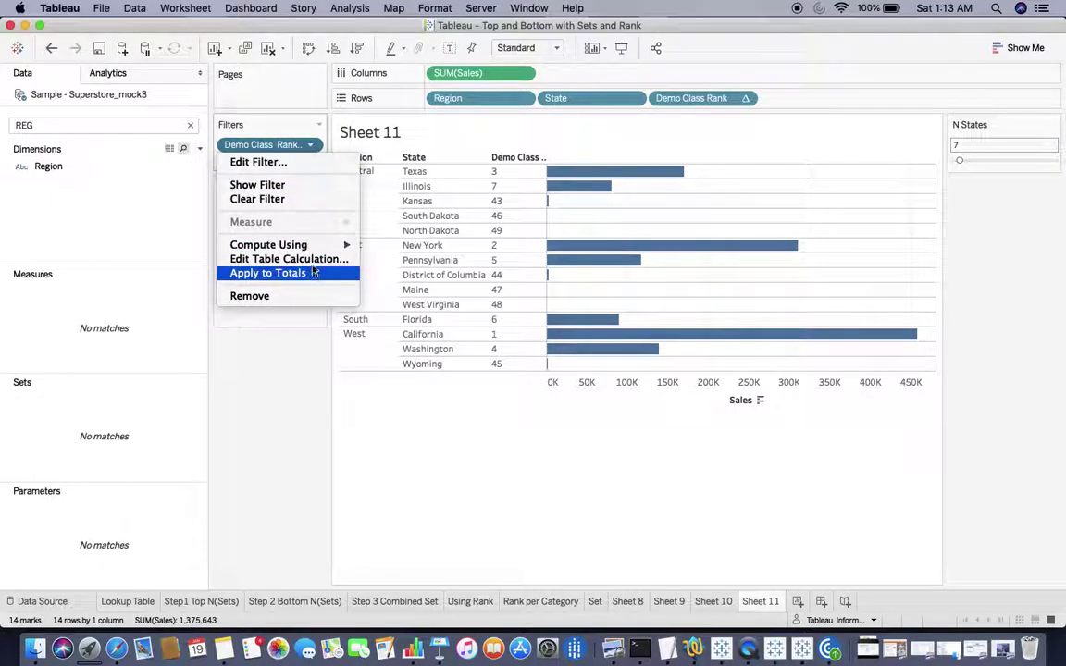
left_click(292, 259)
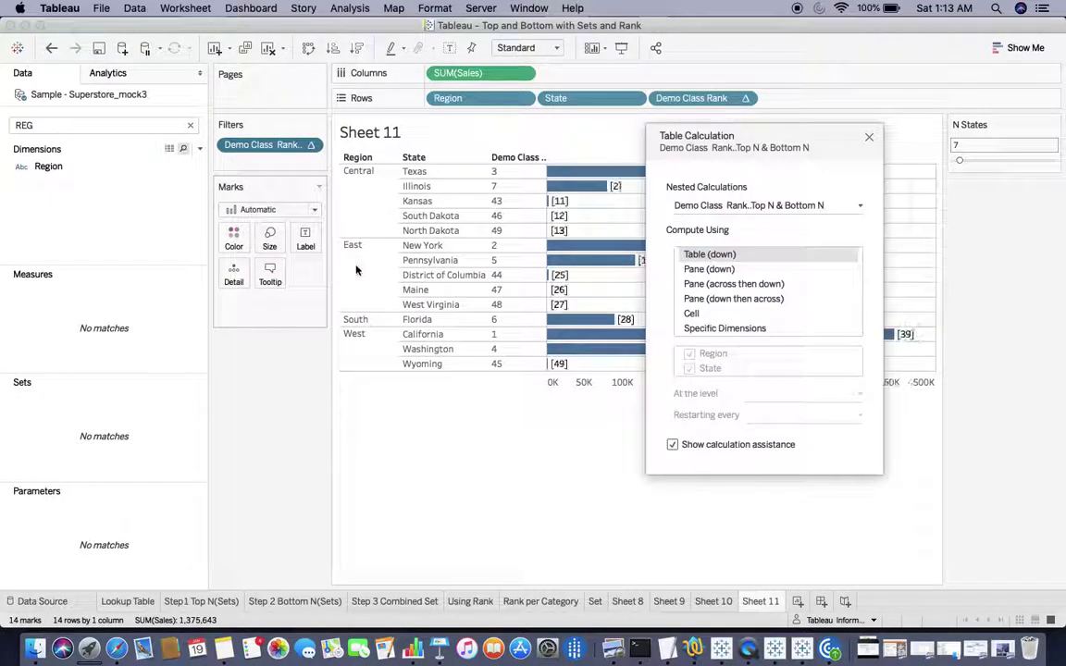
left_click(724, 328)
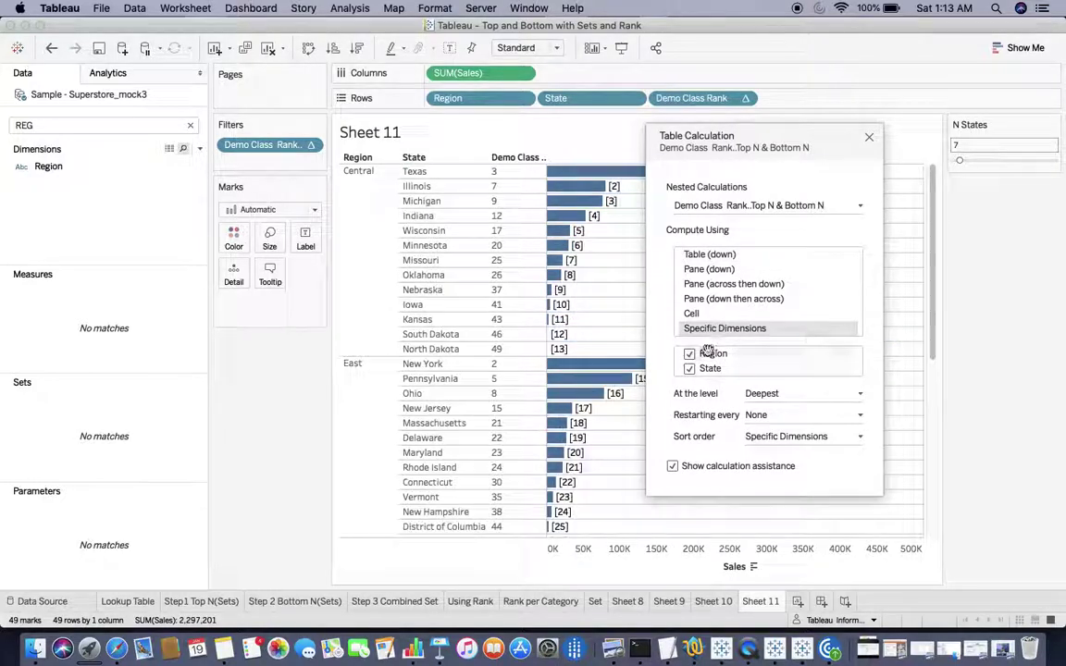
left_click(768, 418)
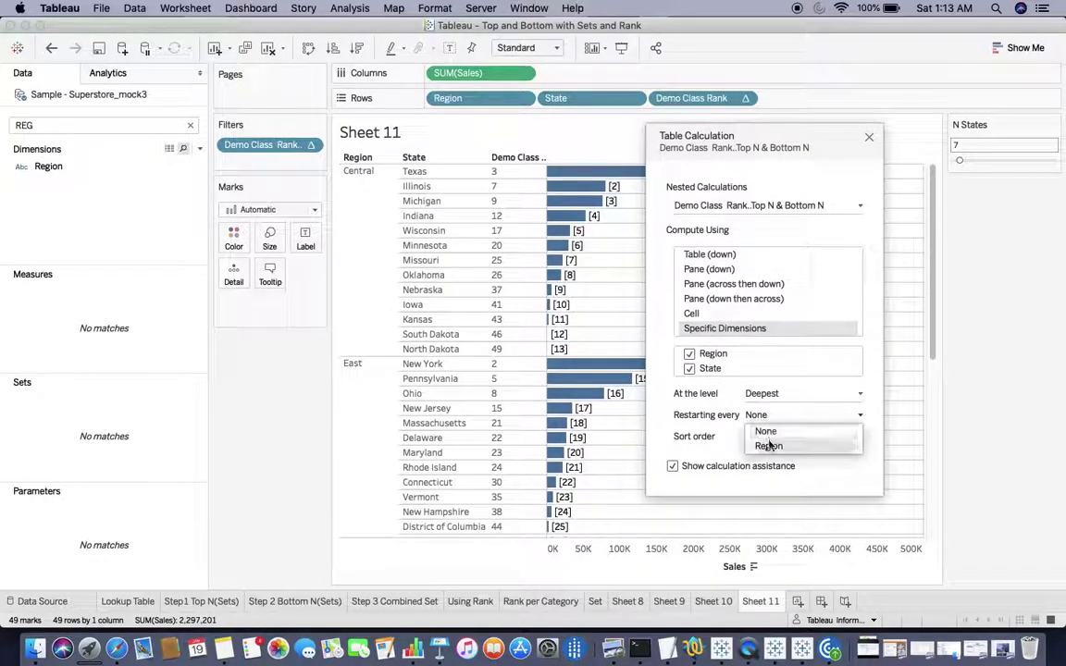
left_click(768, 446)
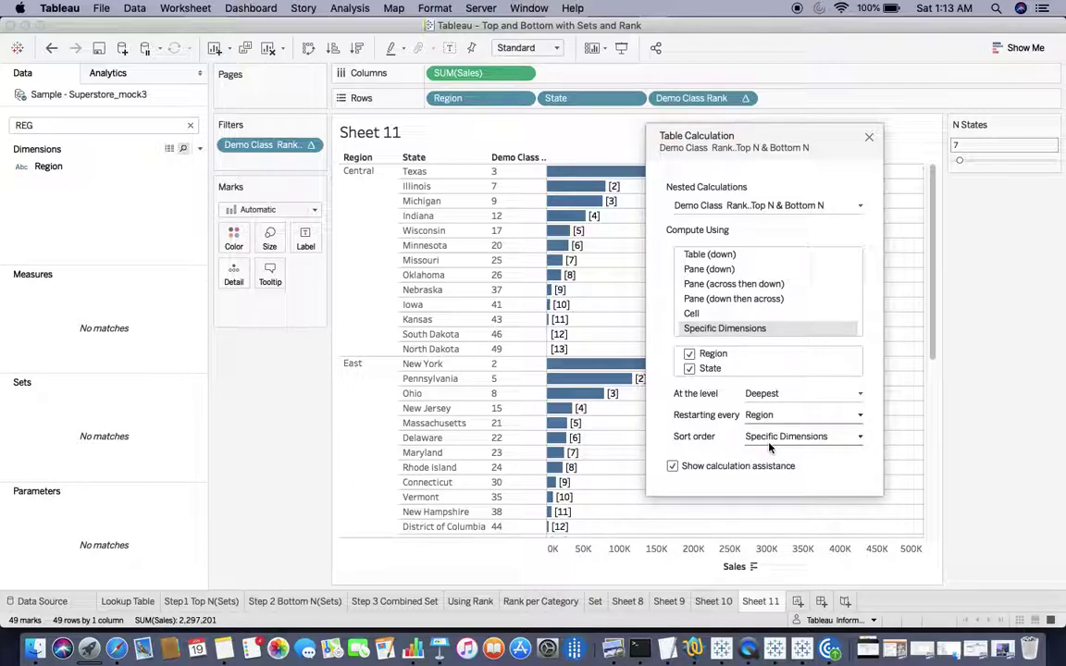
left_click(869, 139)
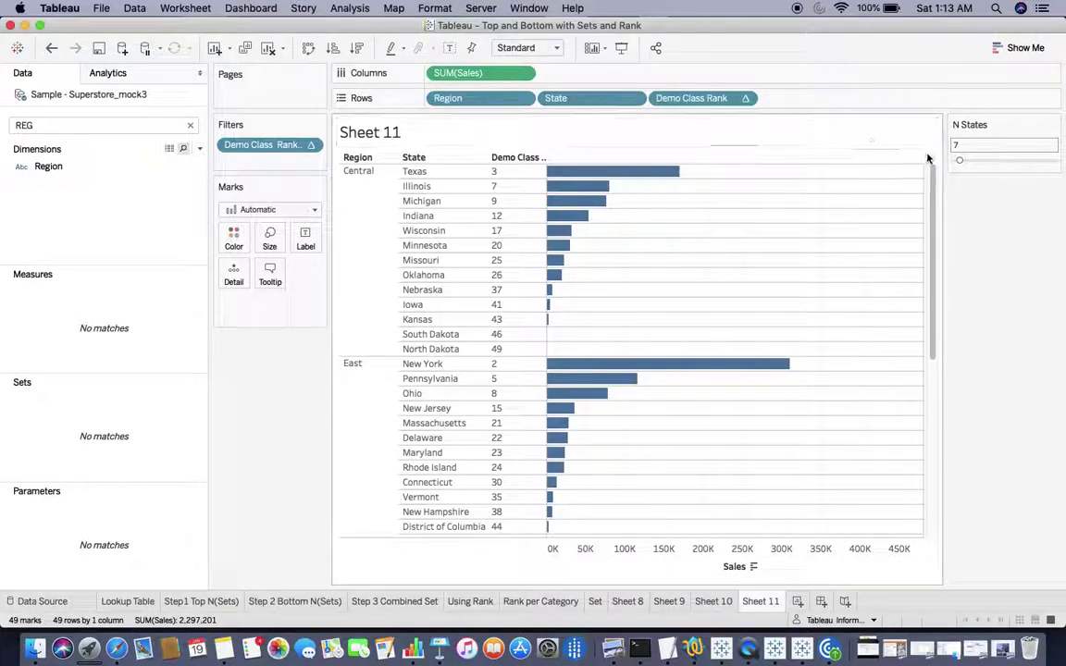
Step: Lower the N States parameter slider to 4
left_click_drag(961, 162, 957, 165)
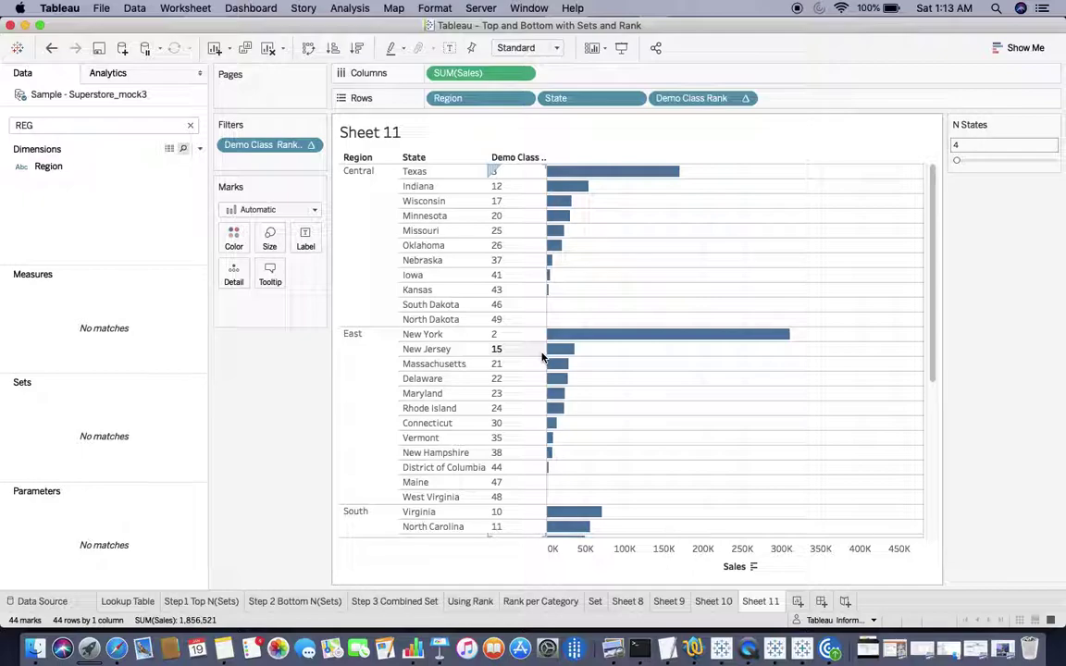
mouse_move(568, 188)
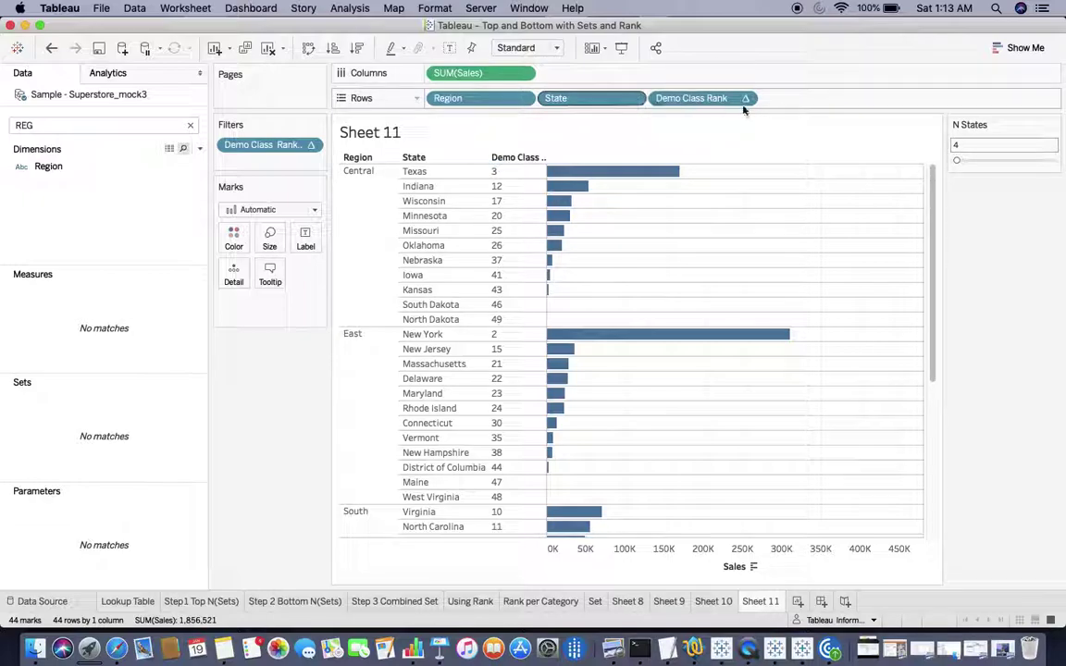
mouse_move(746, 104)
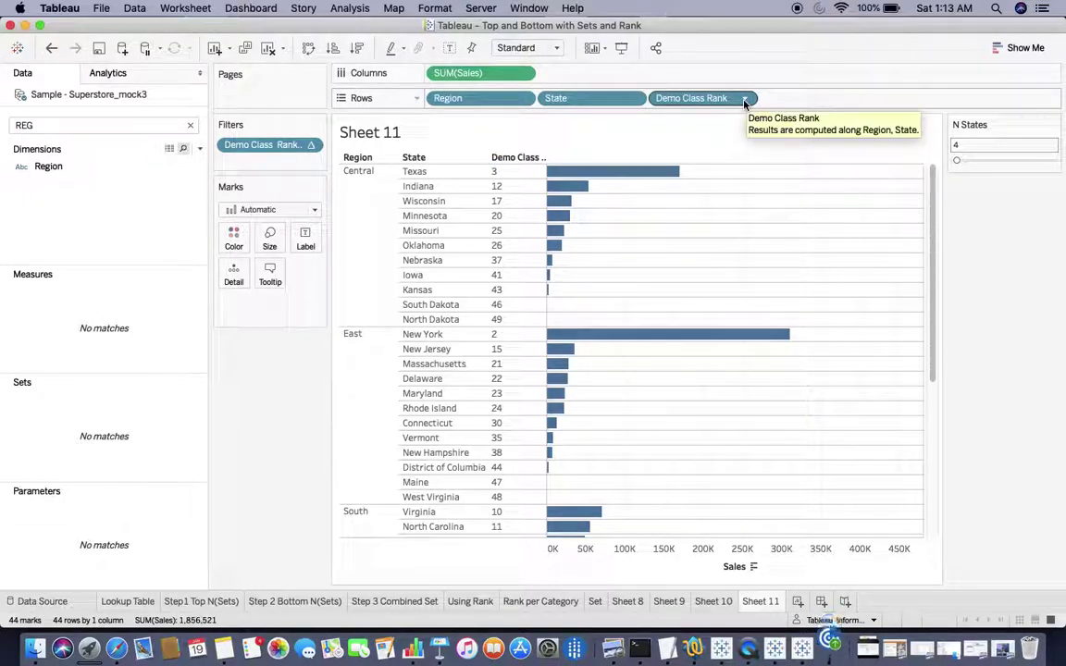
Step: Compute Demo Class Rank by Specific Dimensions, restarting every Region, so Texas and New York rank 1
left_click(746, 104)
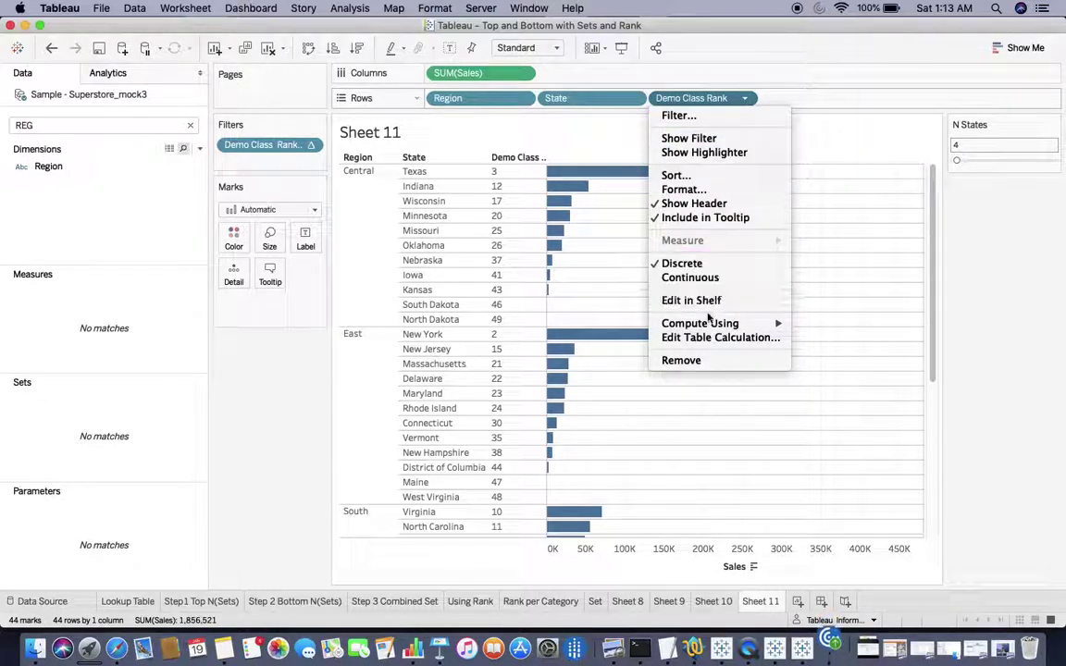
mouse_move(708, 325)
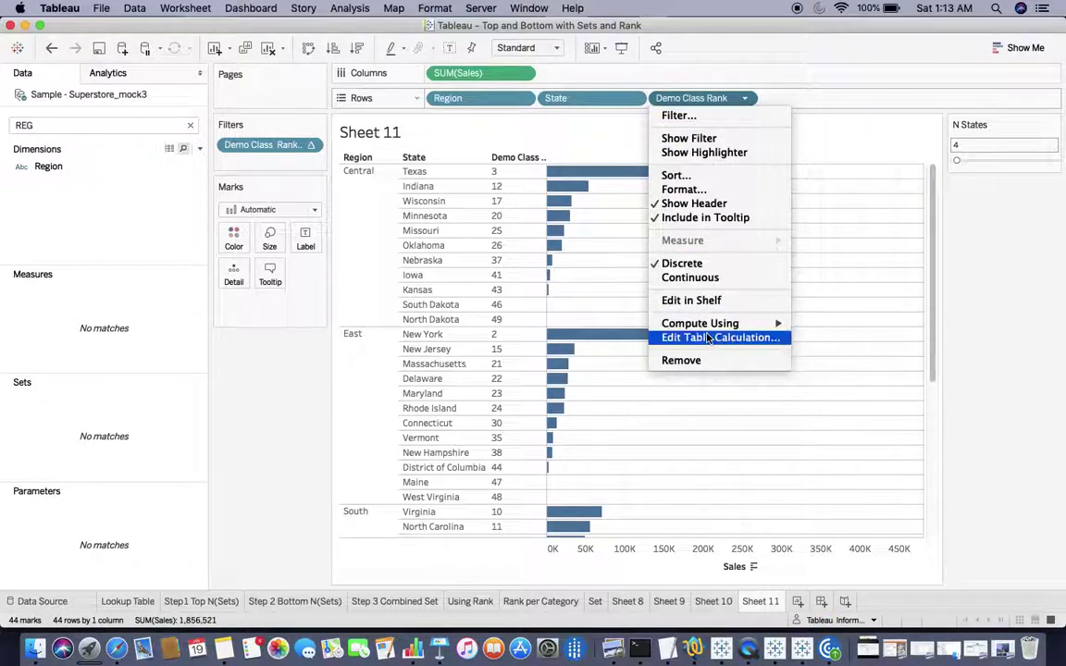
left_click(708, 339)
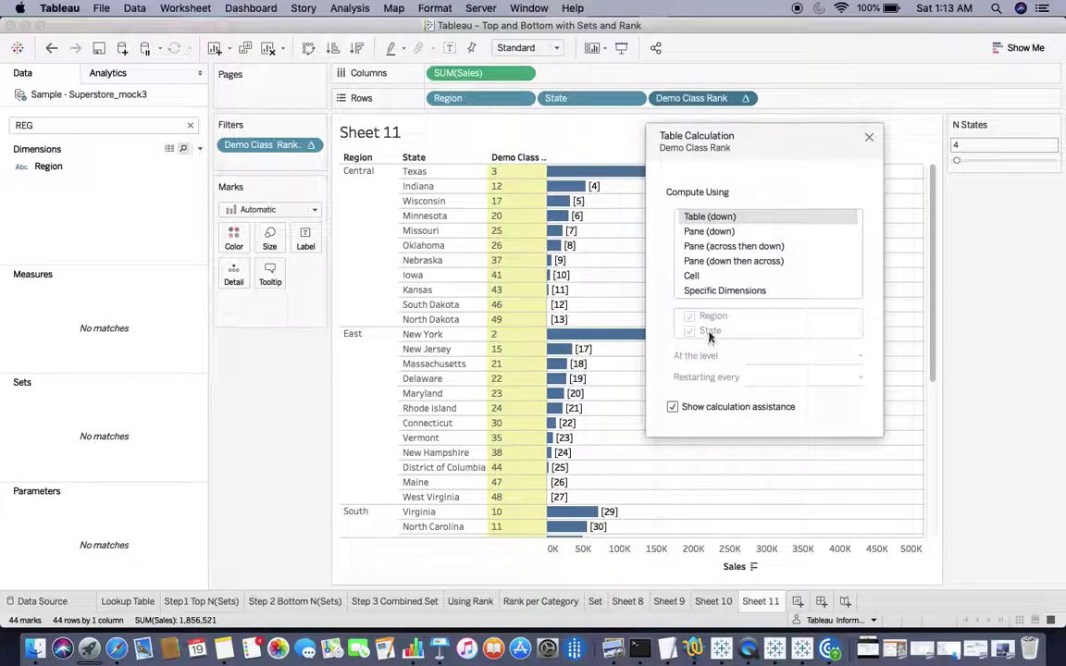
left_click(724, 292)
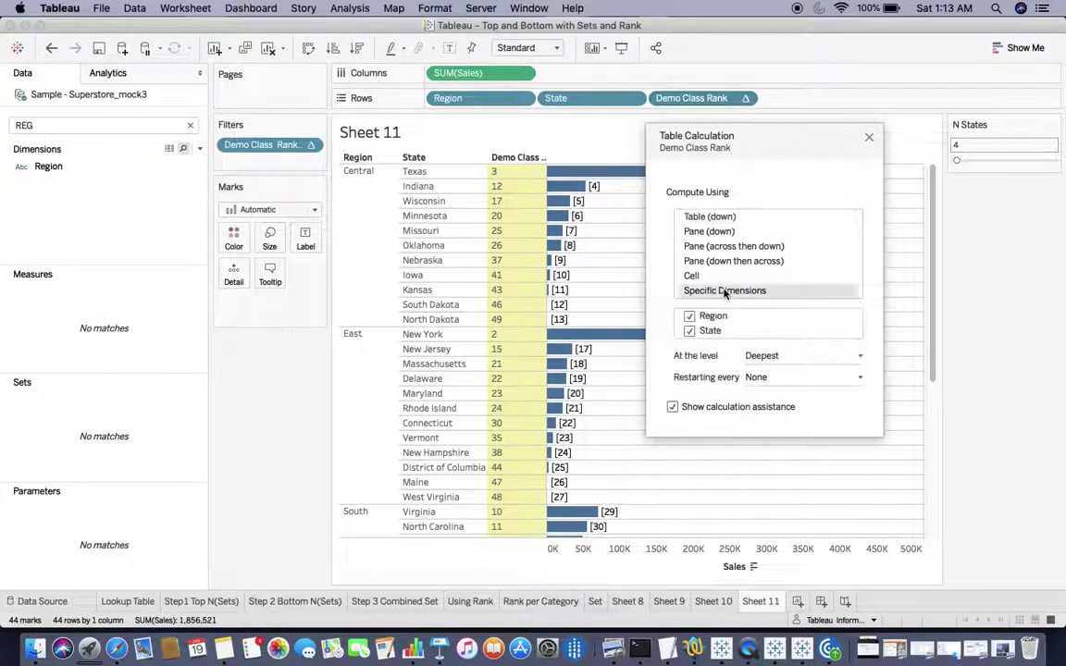
left_click(758, 377)
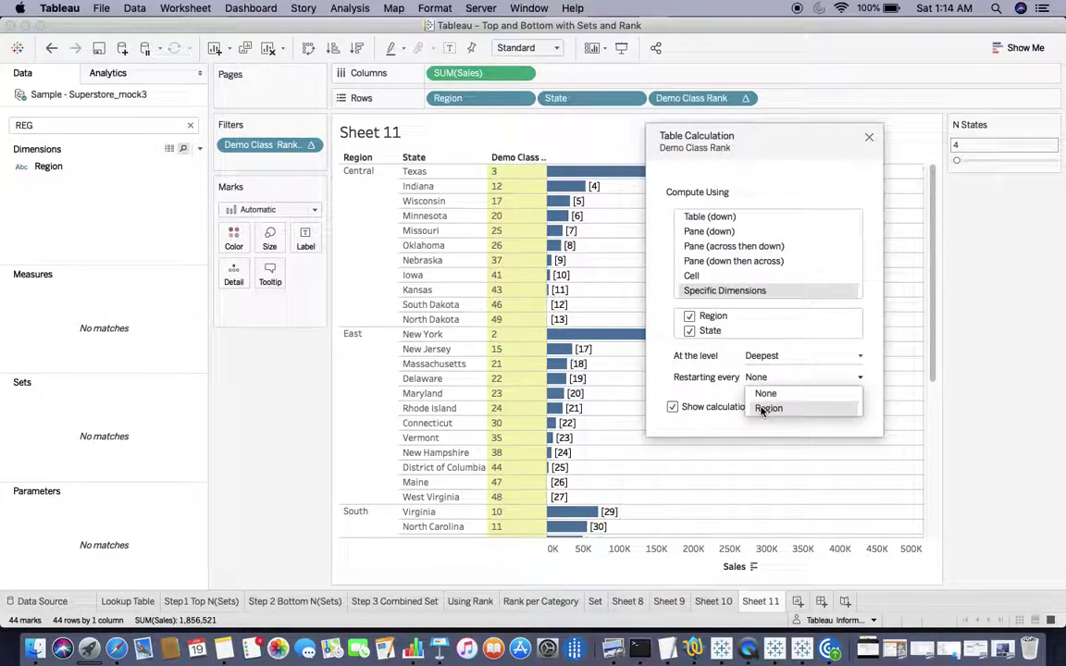
left_click(768, 408)
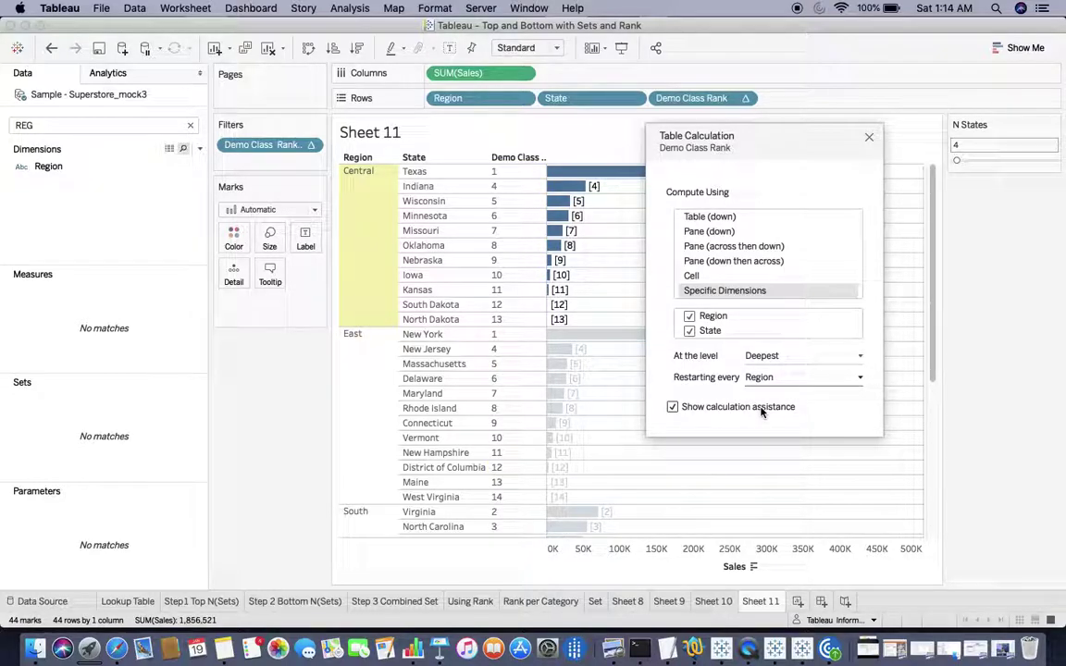
left_click(869, 137)
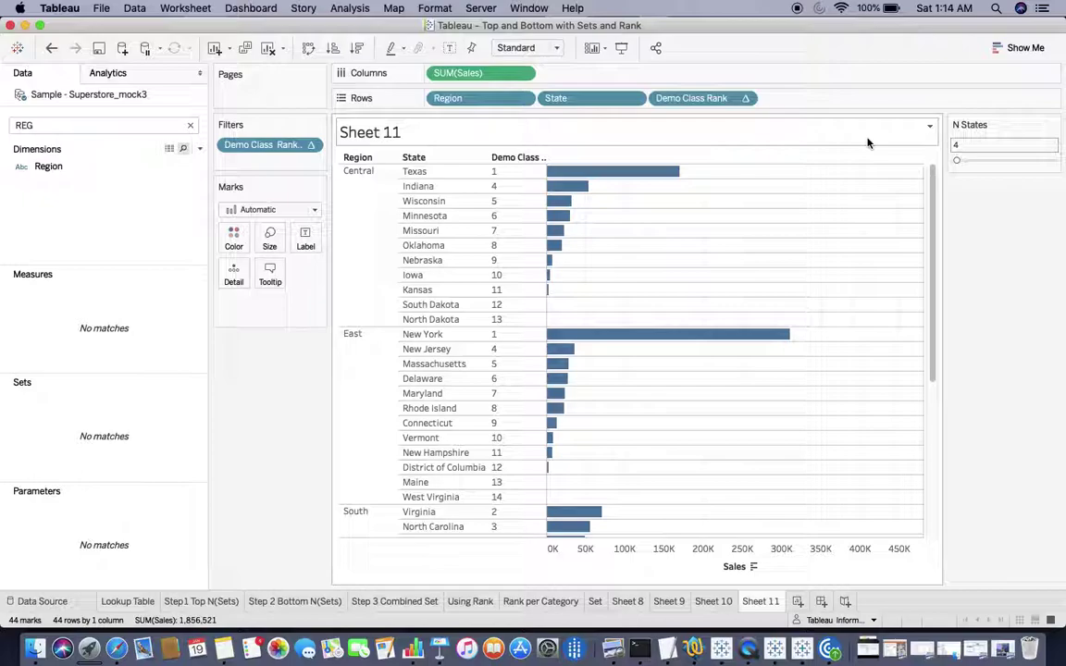
Step: Switch between Tableau and Keynote, ending on Keynote's slide 84, the Set Vs Rank overview
key("super+Tab")
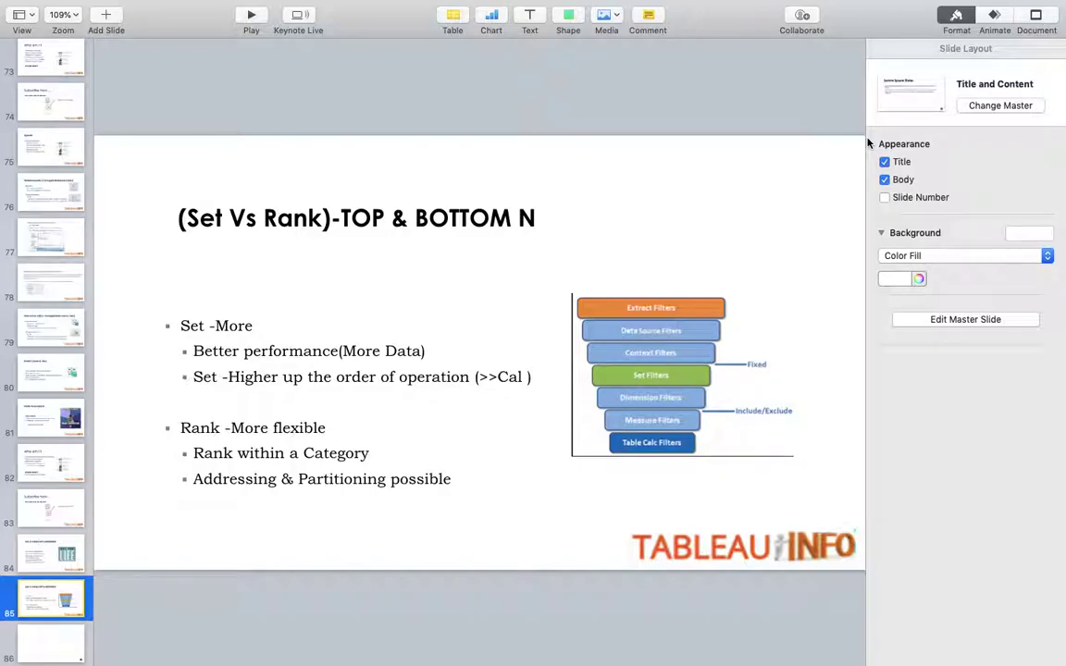
key("super+Tab")
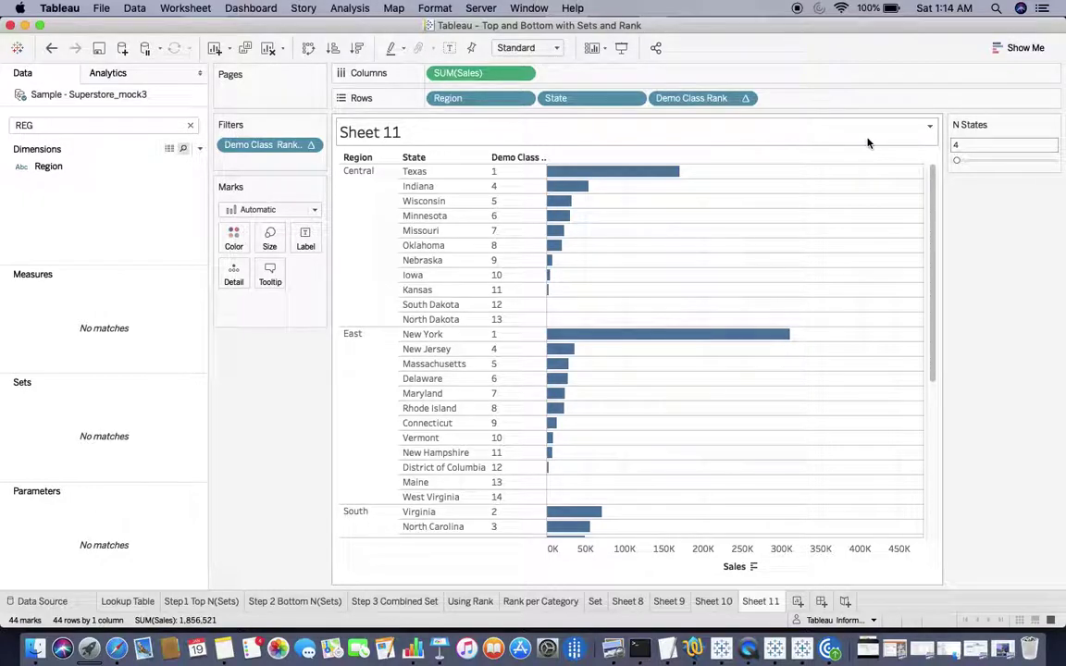
key("super+Tab")
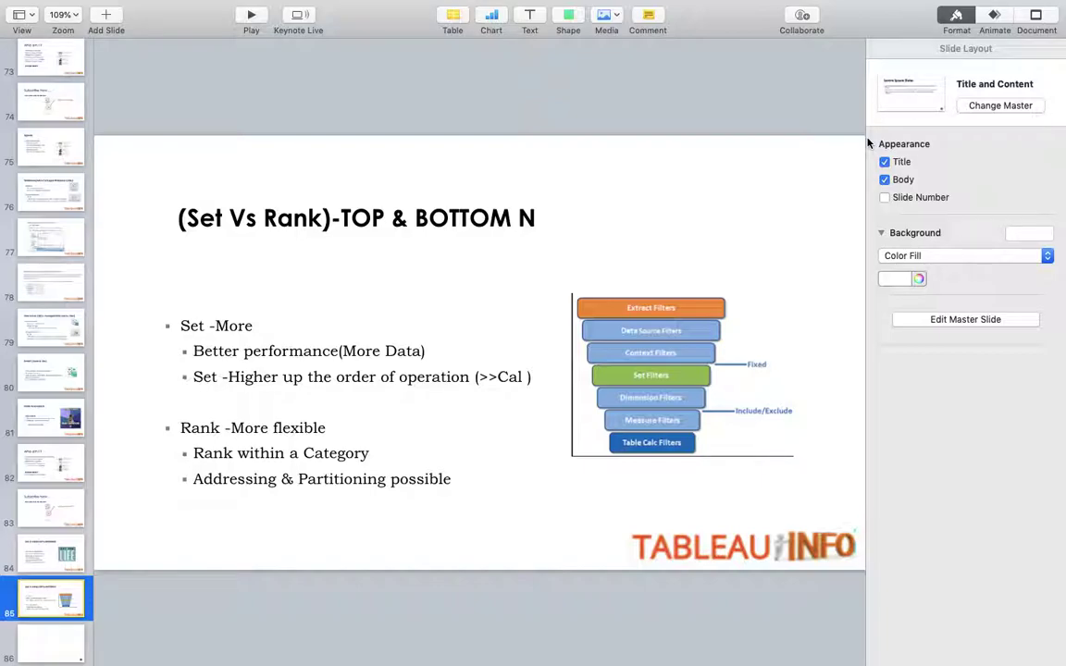
key("super+Tab")
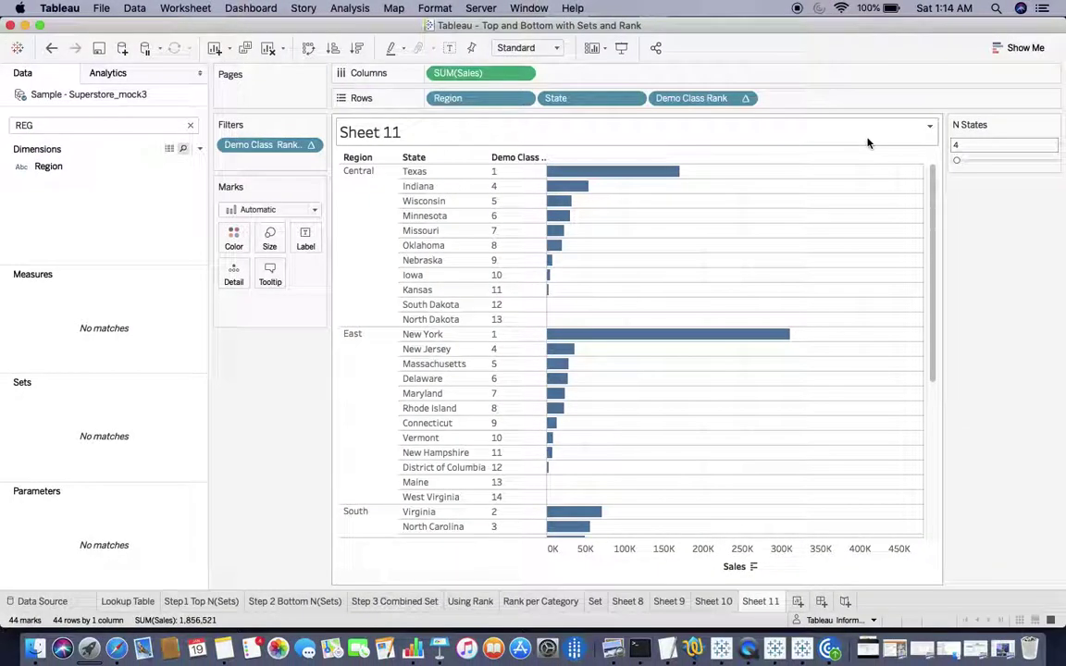
key("super+Tab")
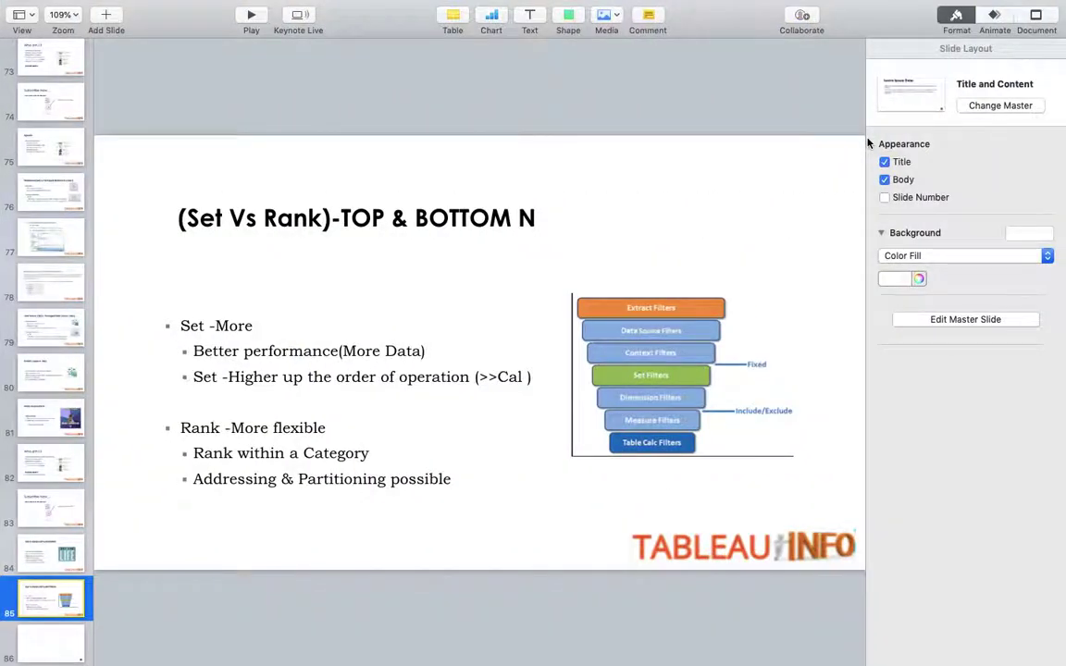
key("super+Tab")
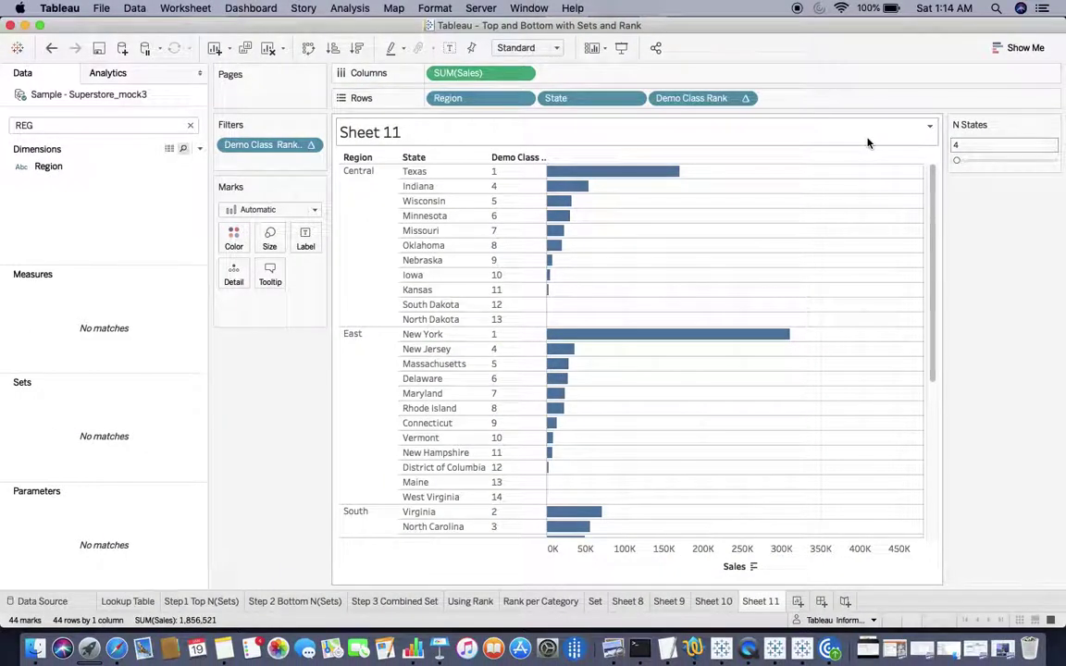
key("super+Tab")
key("Up")
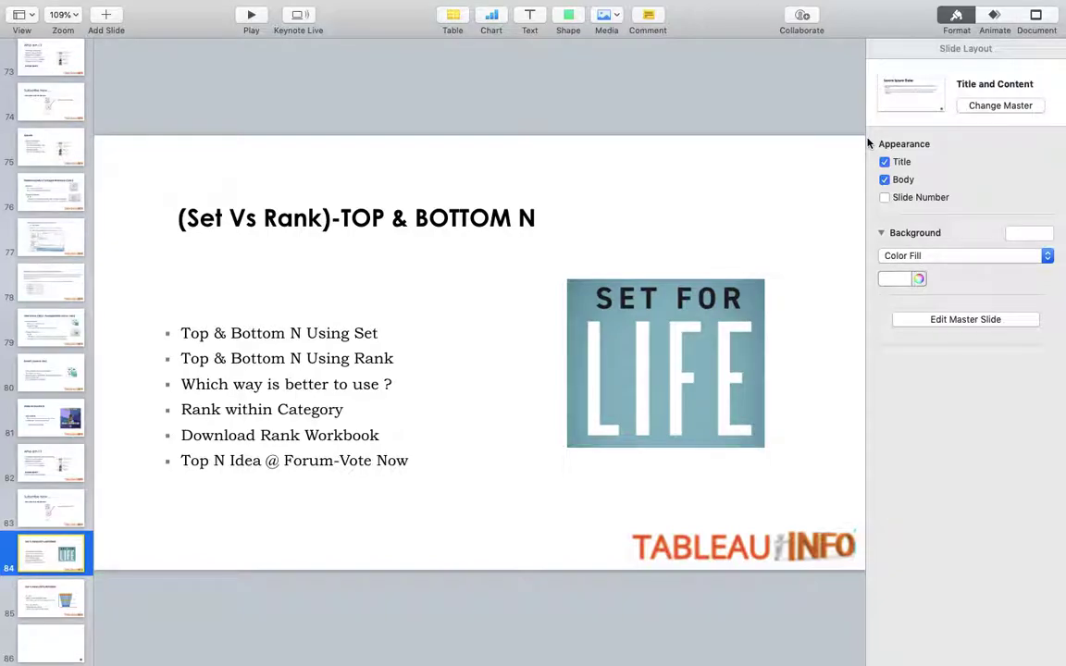
Step: In Safari, show the forum idea 'Top/Bottom N or Rank() for more than one dimension' (178 votes)
key("super+Tab")
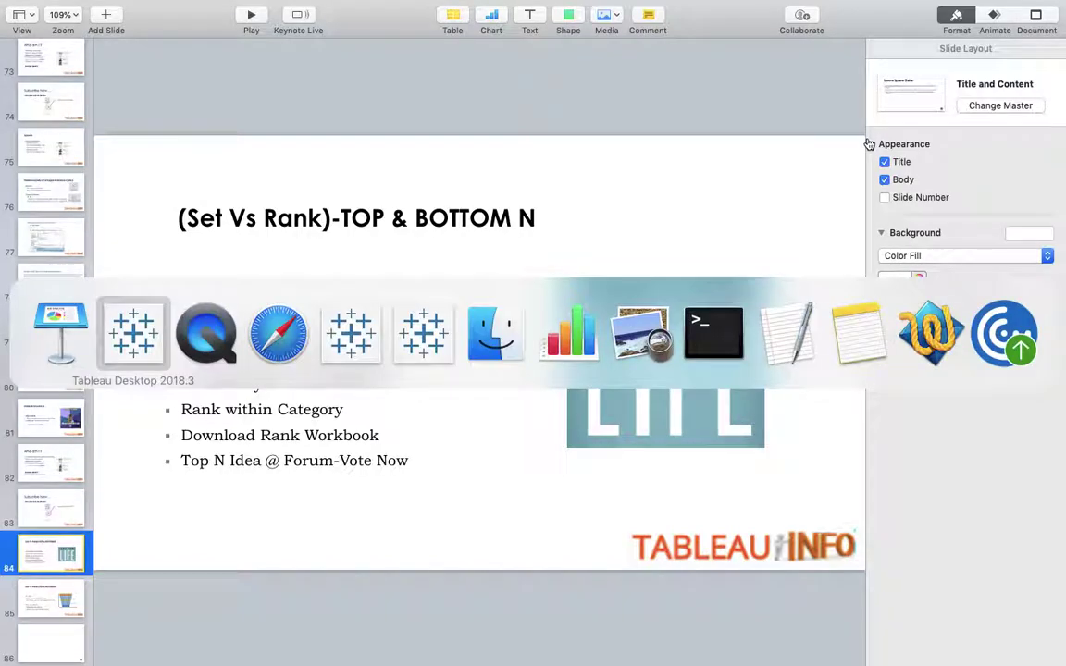
key("super+Tab")
key("super+Tab")
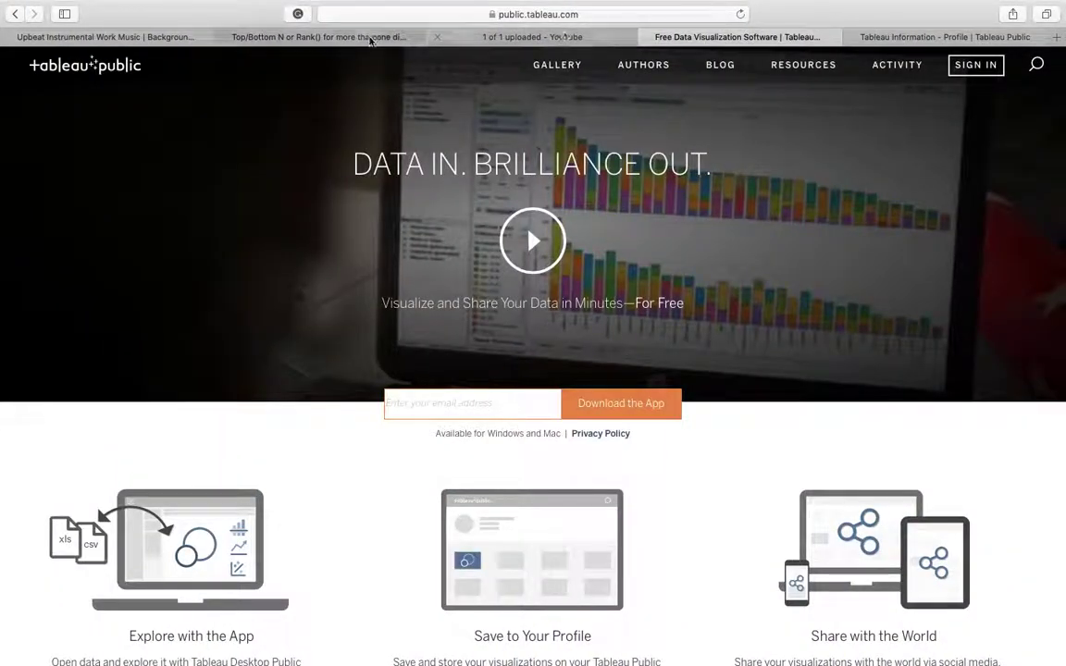
left_click(315, 39)
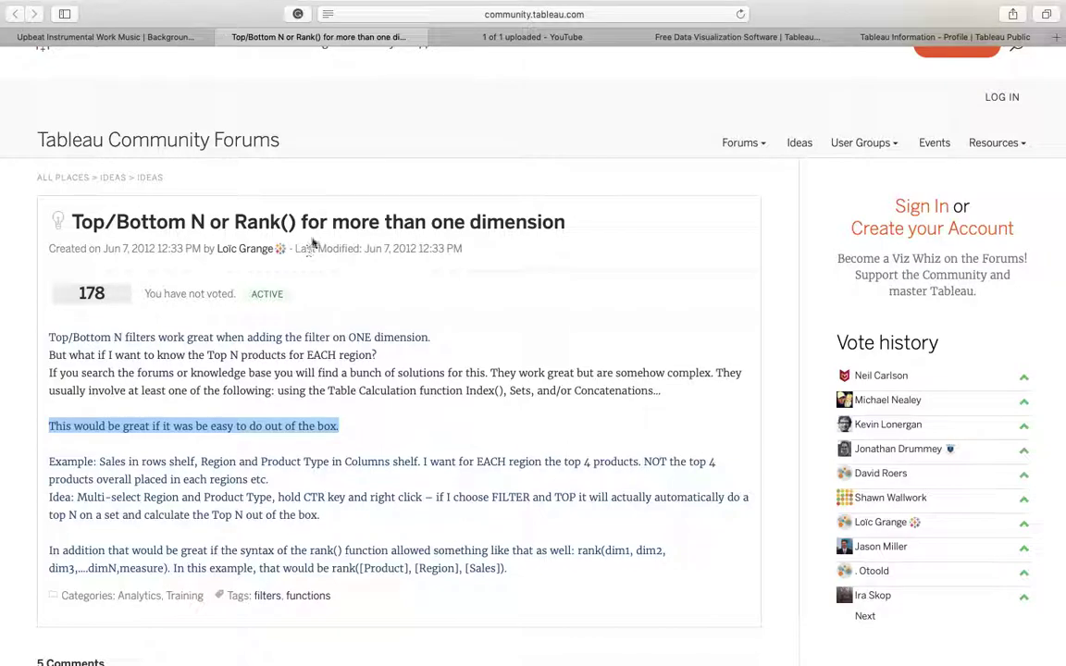
left_click(444, 13)
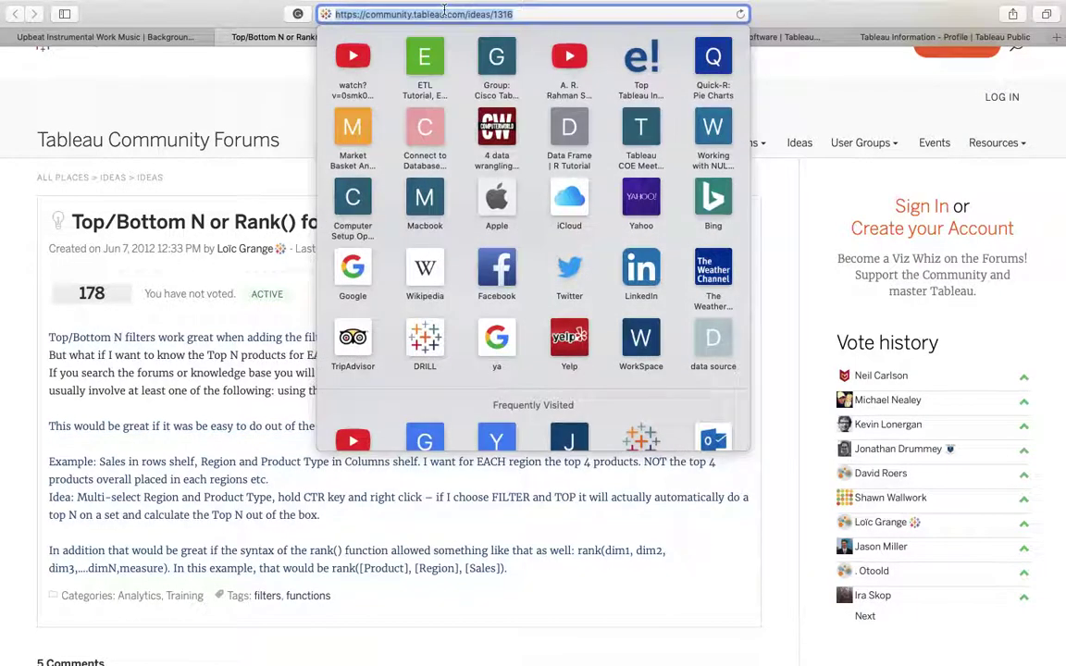
left_click(800, 95)
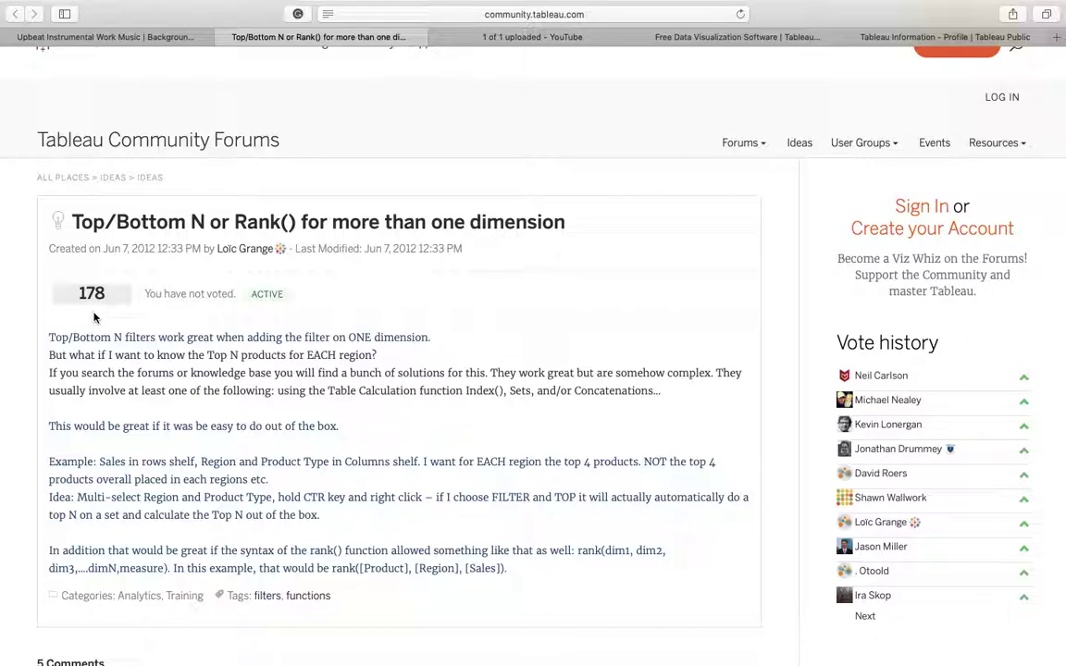
key("super+Tab")
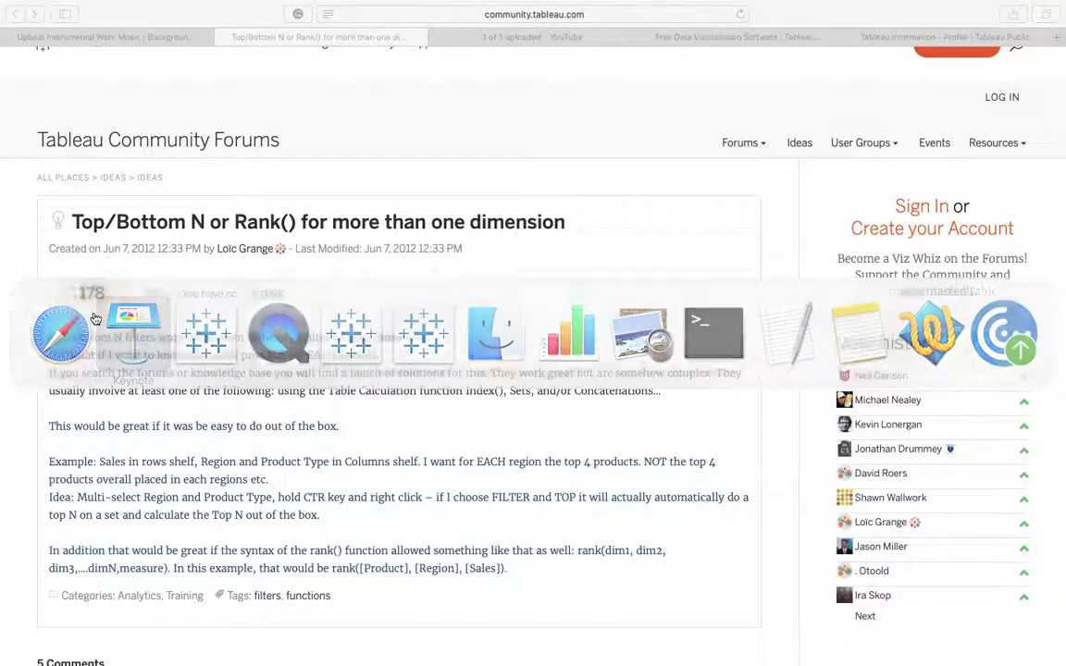
Step: Return to Keynote and move to slide 83, the 'Subscribe Now…' Bell Icon slide
key("super+Tab")
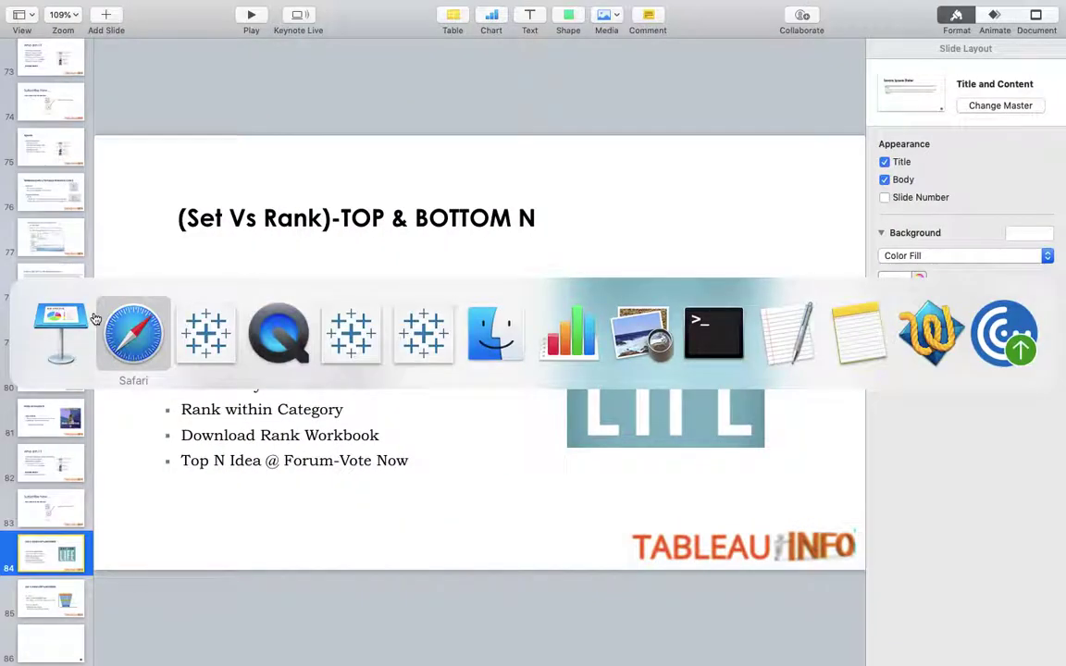
key("super+Tab")
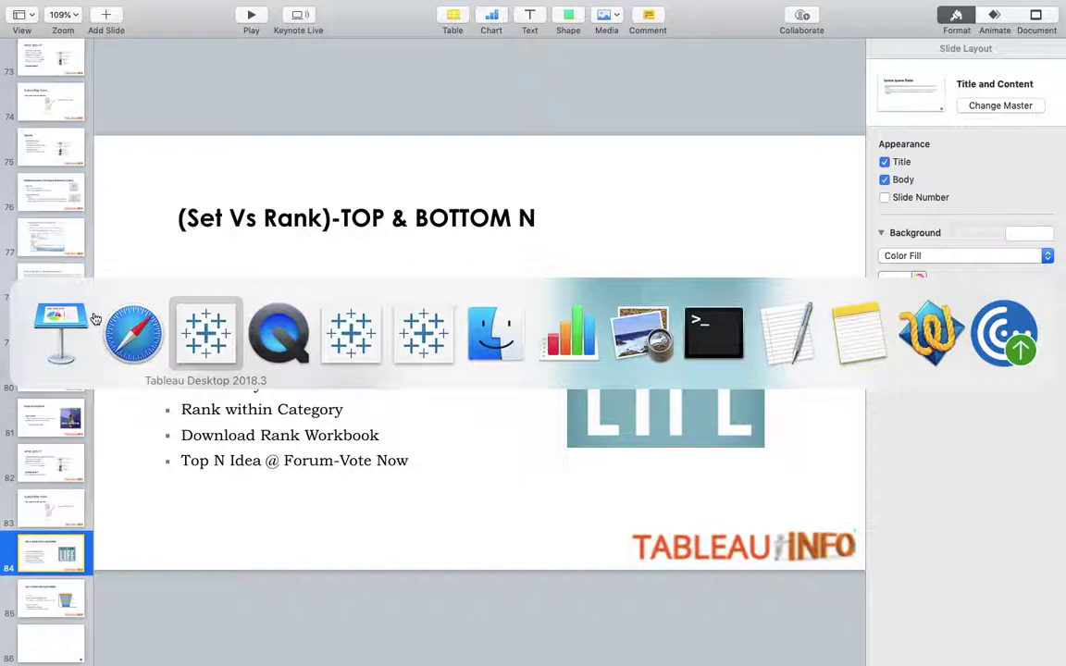
key("super+Tab")
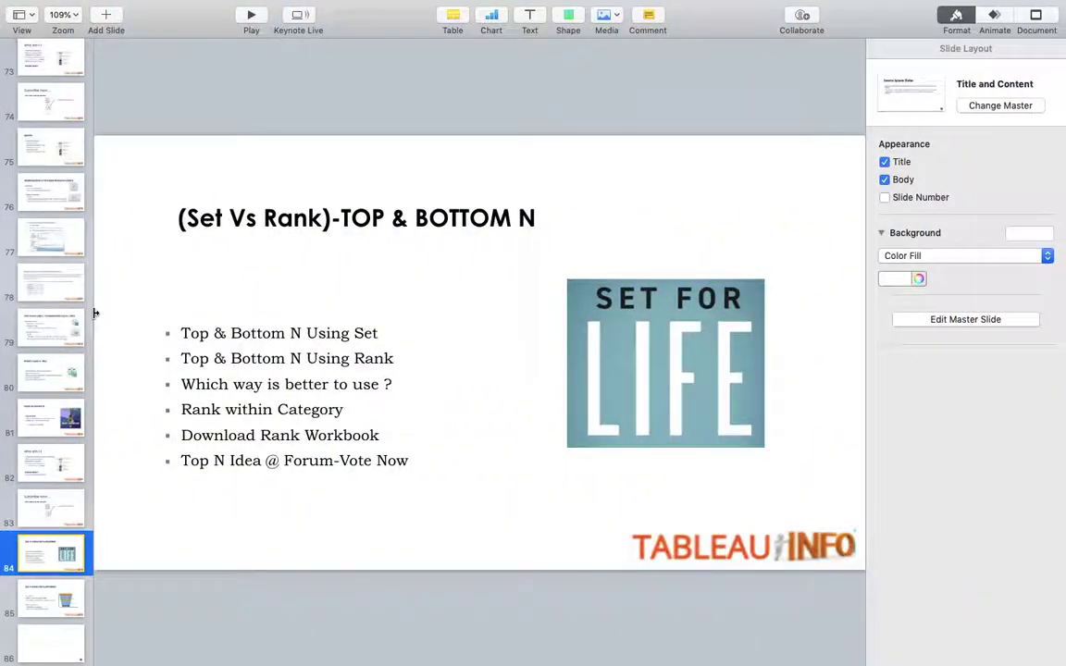
key("Down")
key("Down")
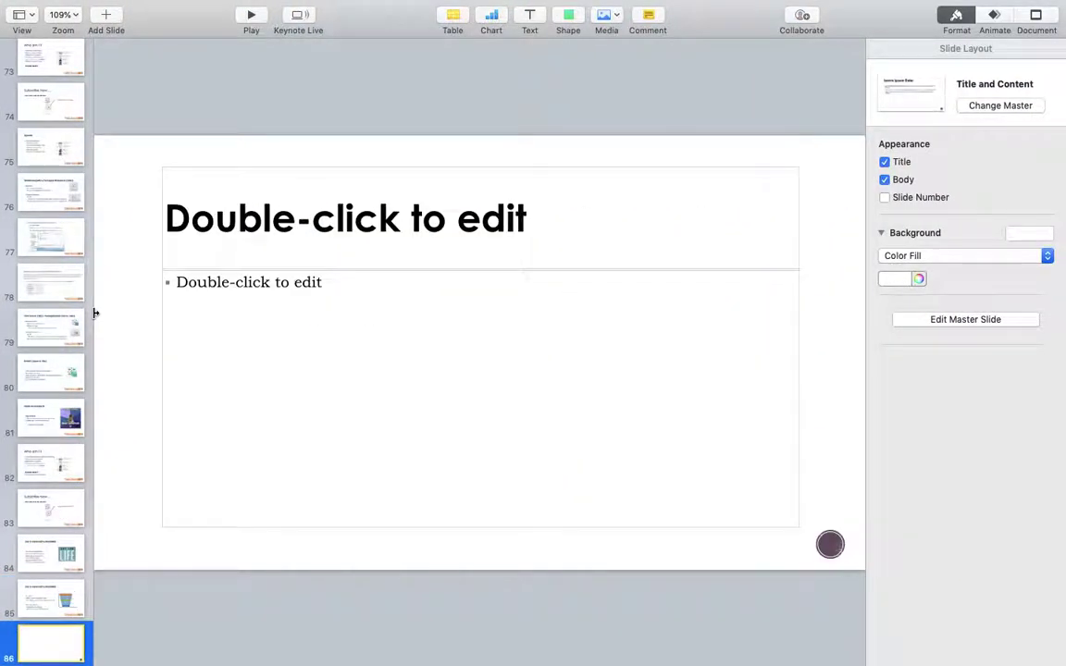
key("Up")
key("Up")
key("Up")
key("Up")
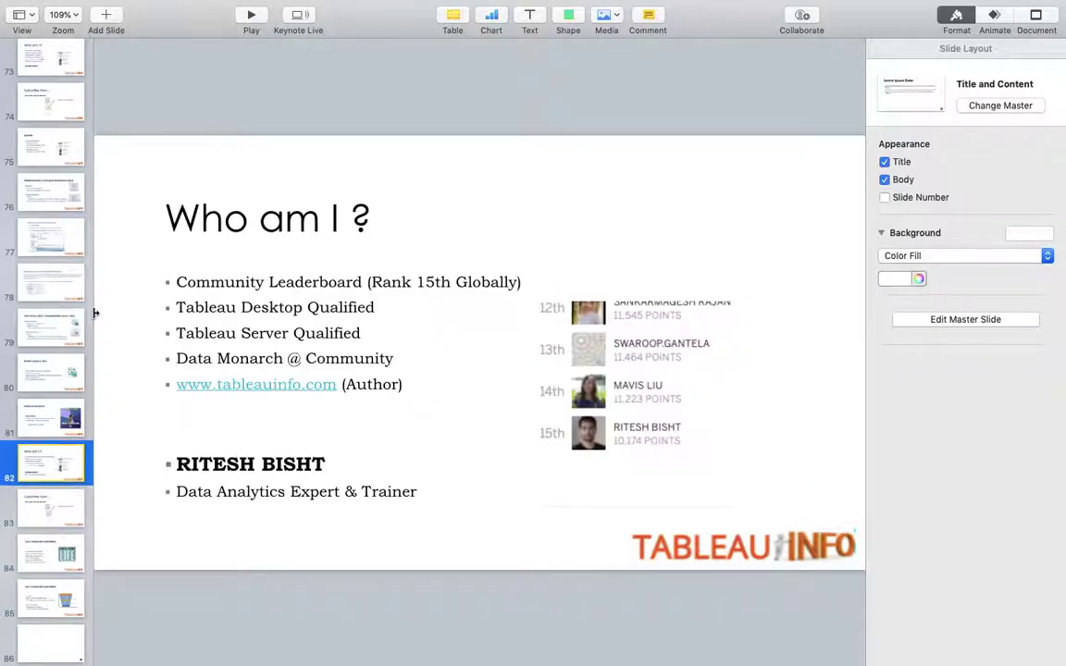
key("Down")
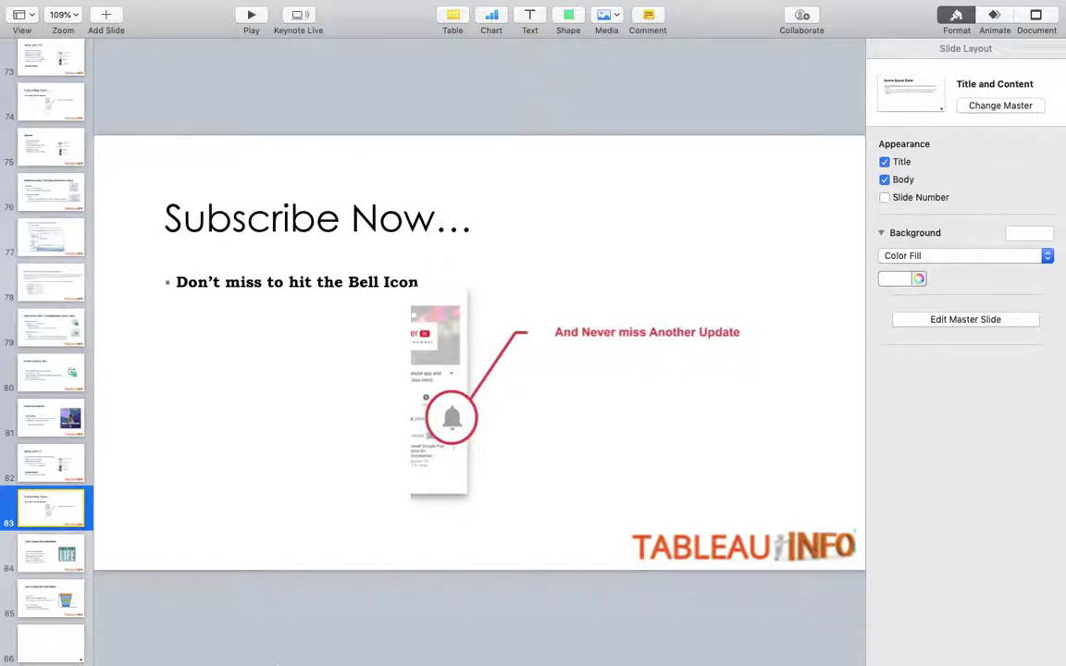
mouse_move(361, 654)
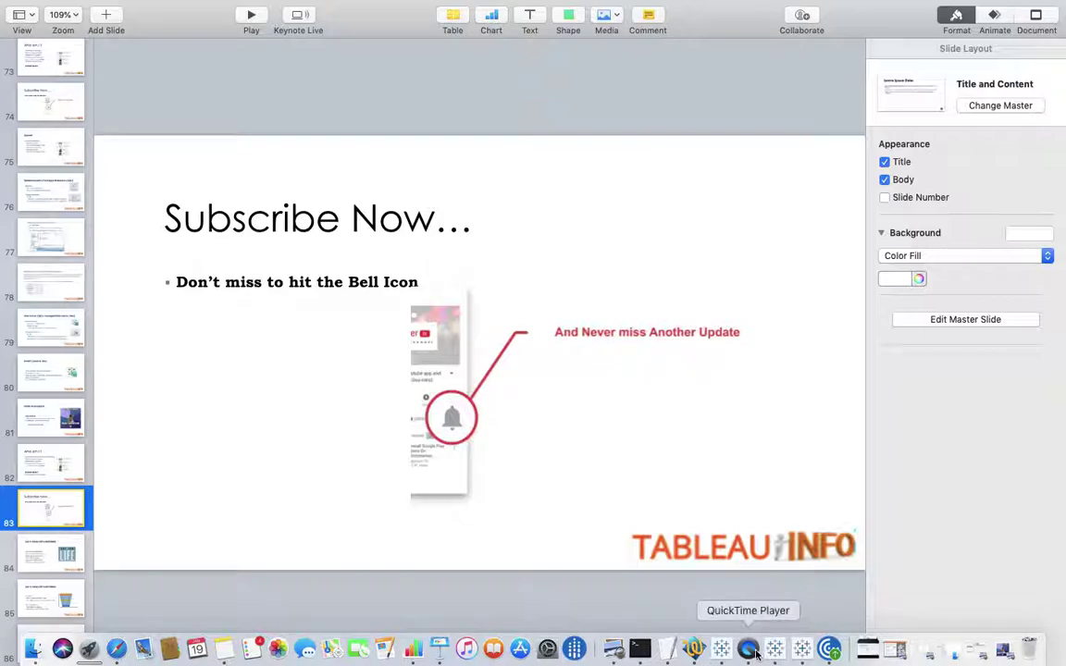